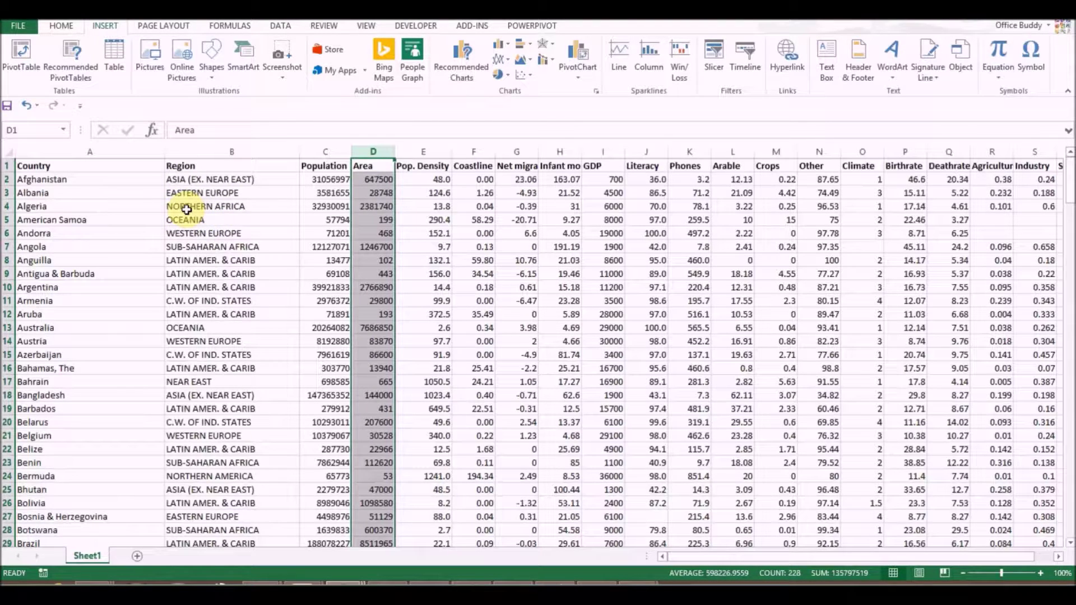
Insert an empty PivotTable on a new sheet from the full country range A1:T228
click(63, 167)
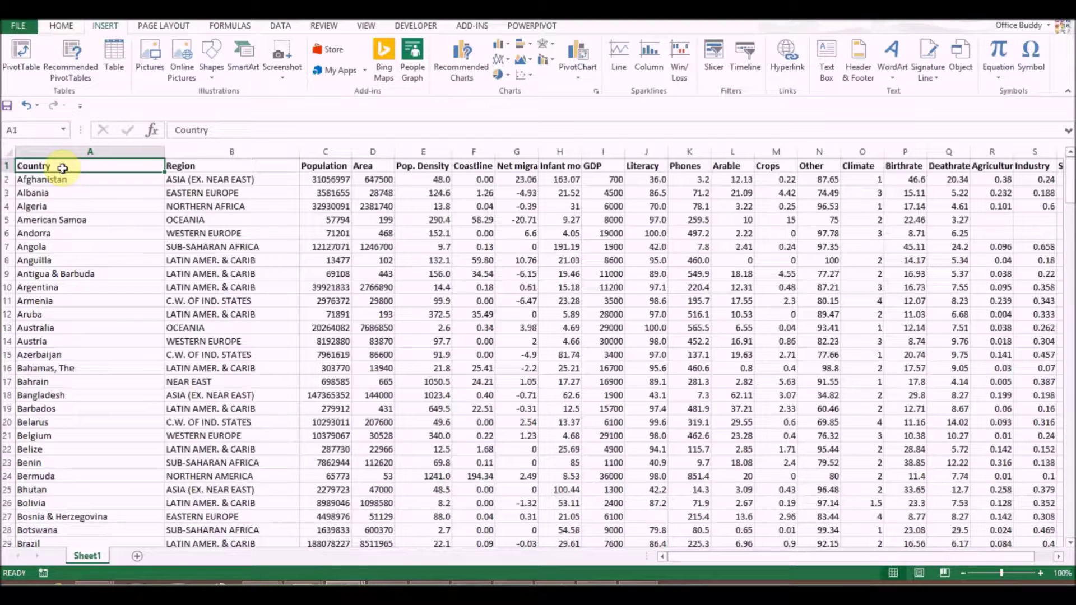
key(ctrl+shift+End)
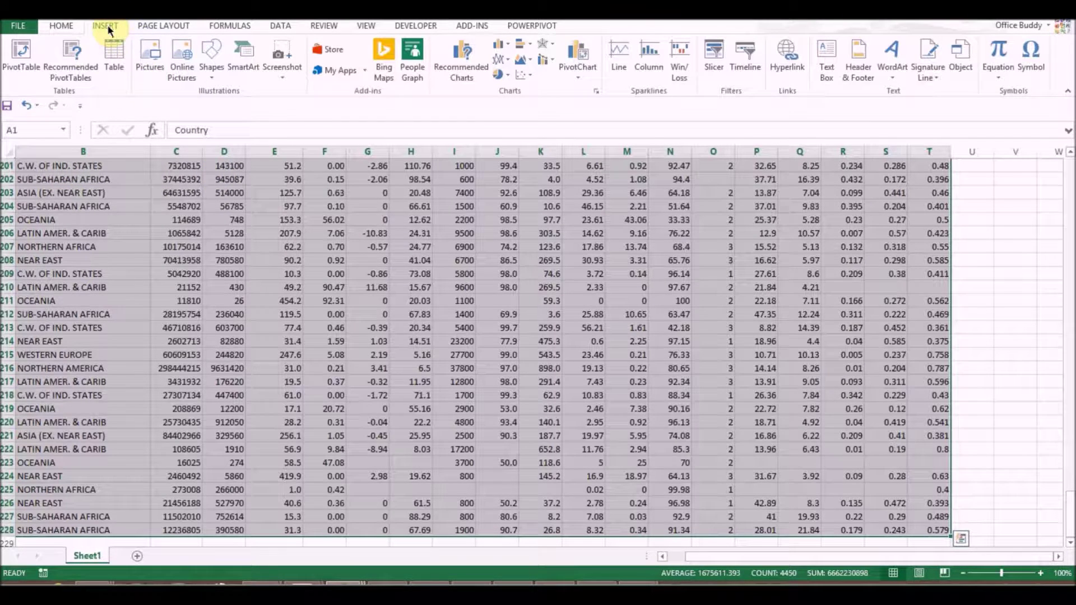
click(22, 68)
click(785, 368)
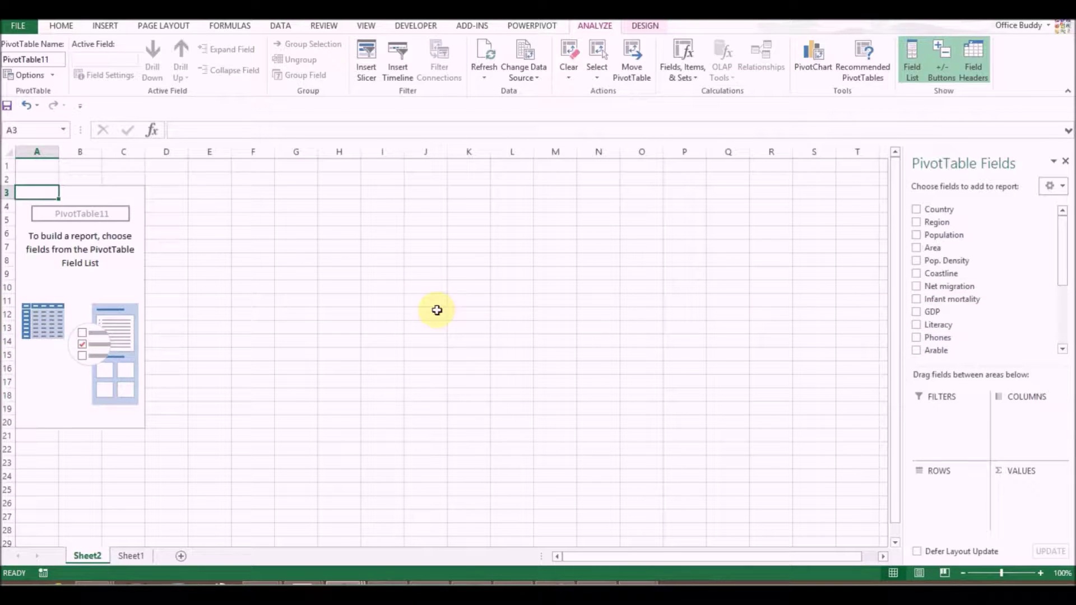
Delete Sheet2 and its empty pivot table, leaving only the Sheet1 country data
right_click(84, 556)
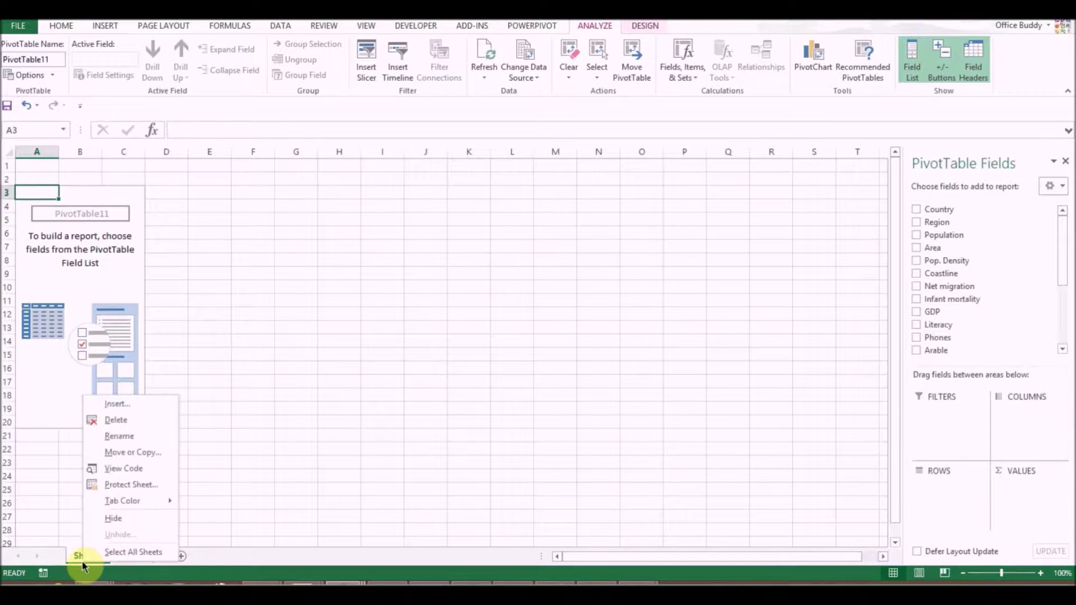
click(112, 421)
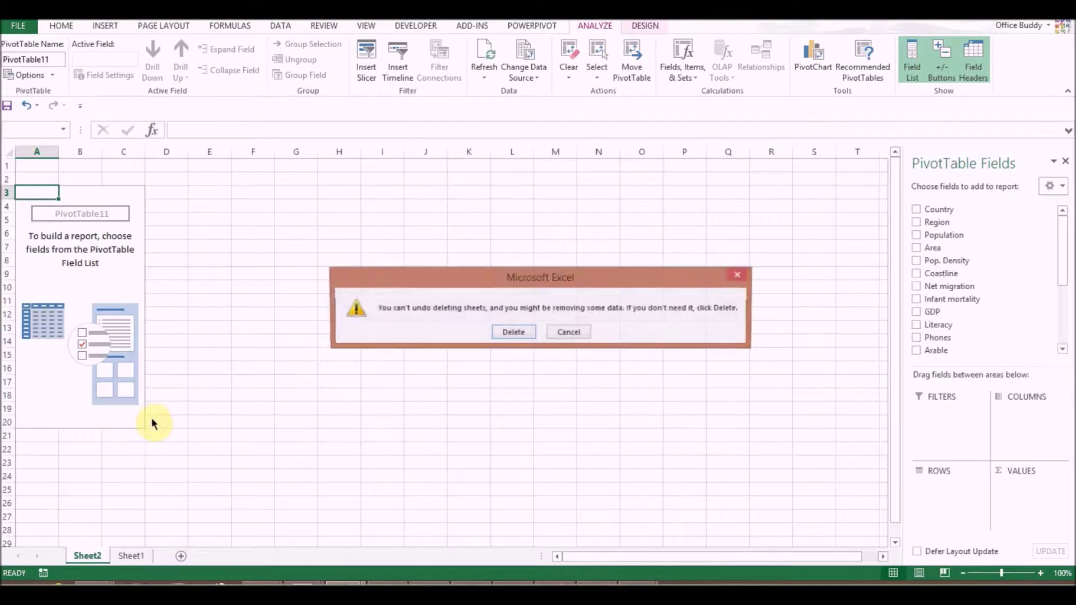
click(504, 334)
click(404, 205)
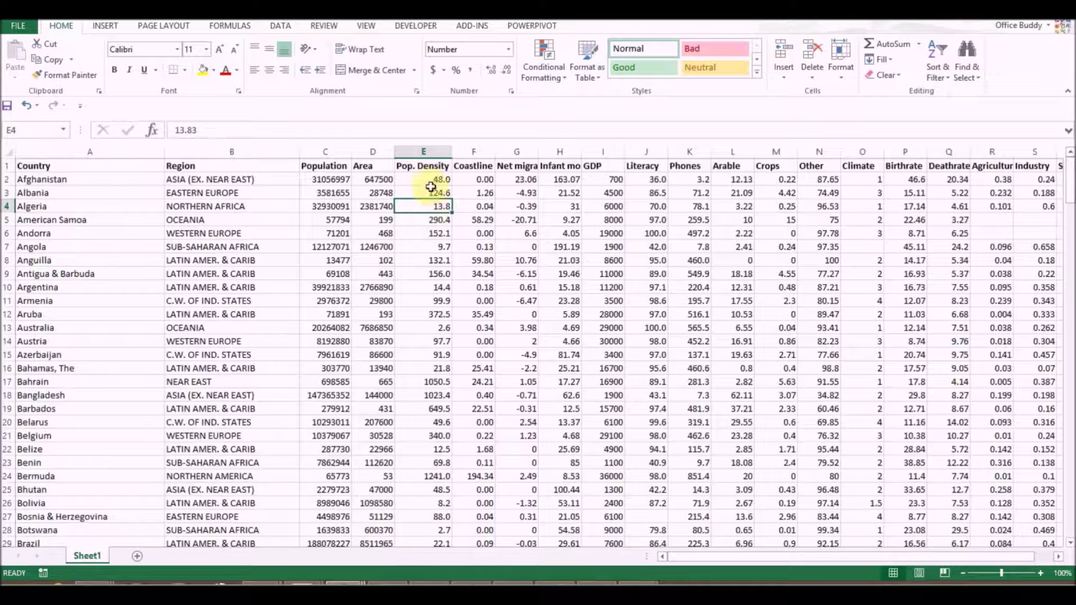
click(426, 165)
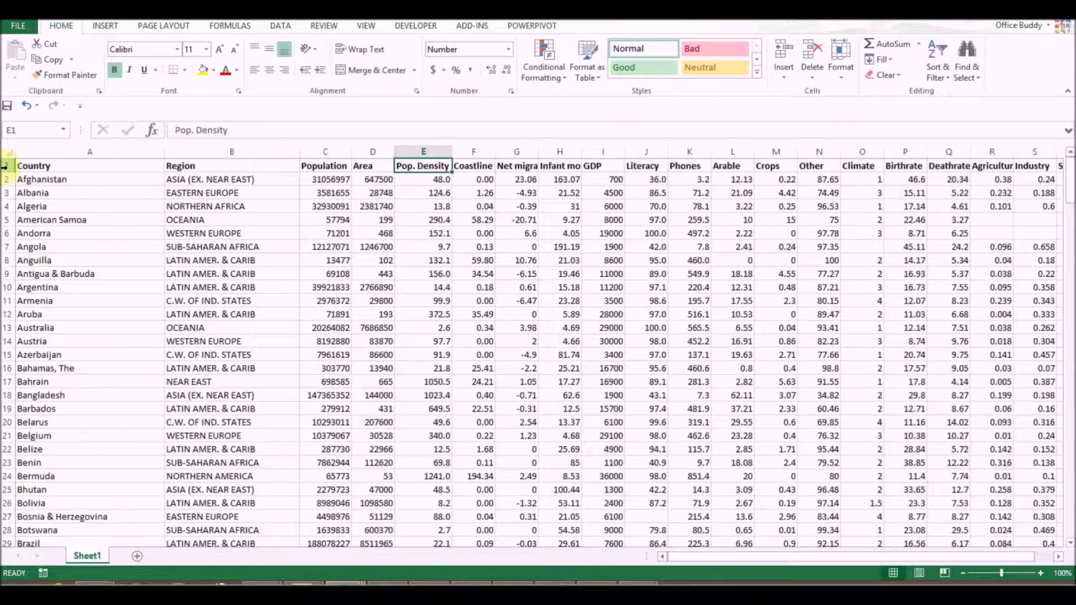
click(27, 166)
click(361, 270)
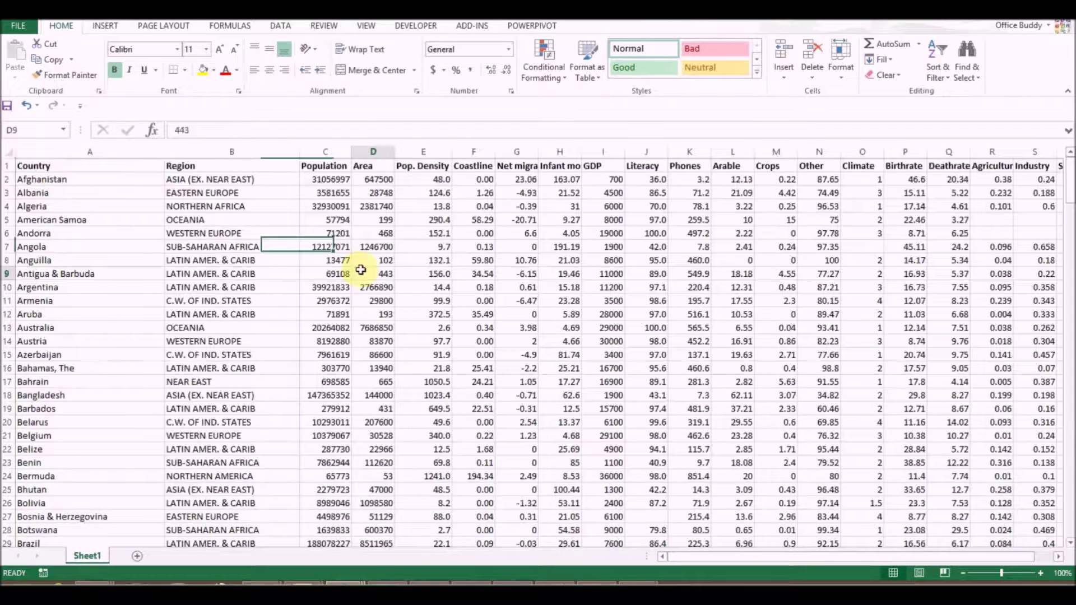
click(425, 166)
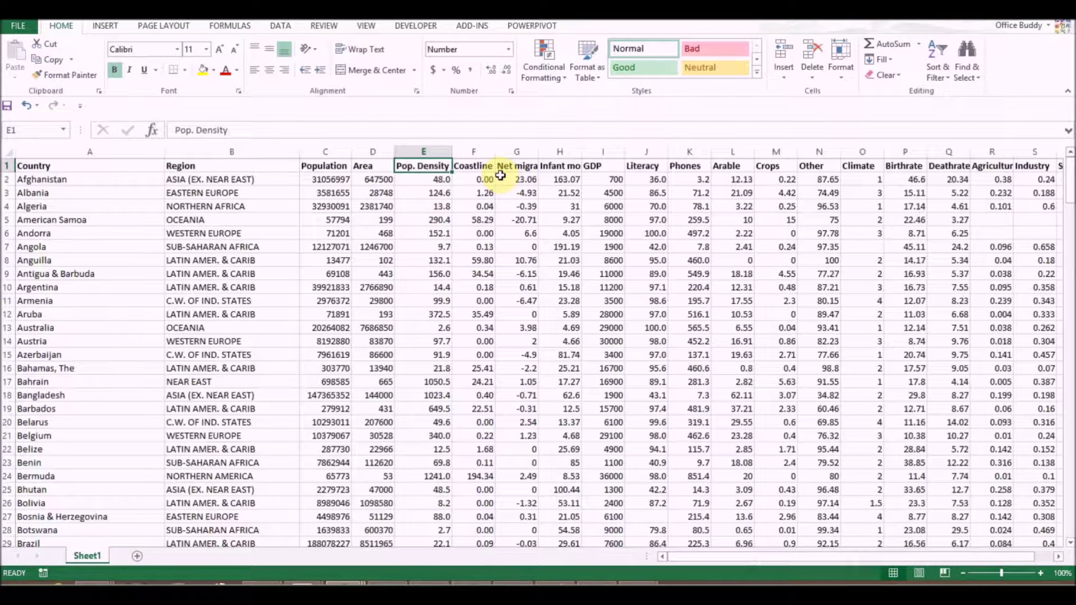
key(Delete)
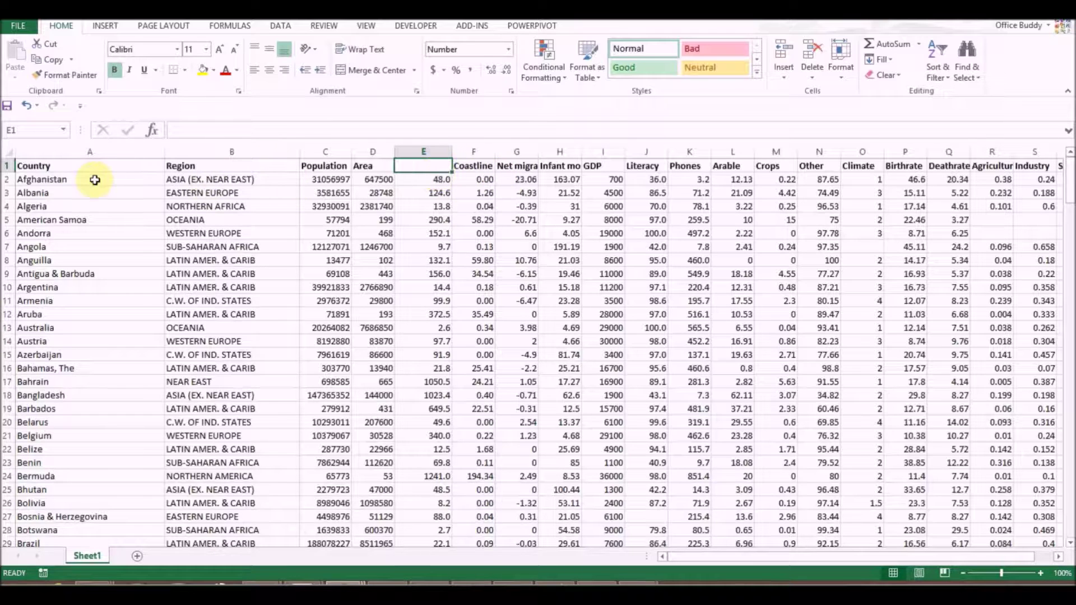
click(77, 166)
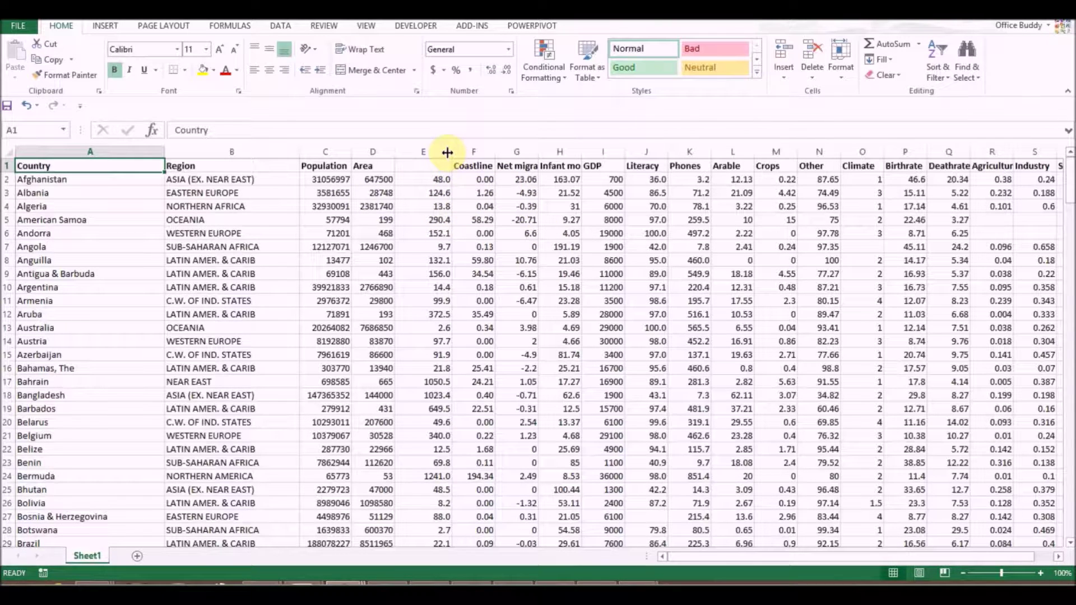
key(ctrl+z)
click(474, 152)
right_click(473, 151)
click(496, 249)
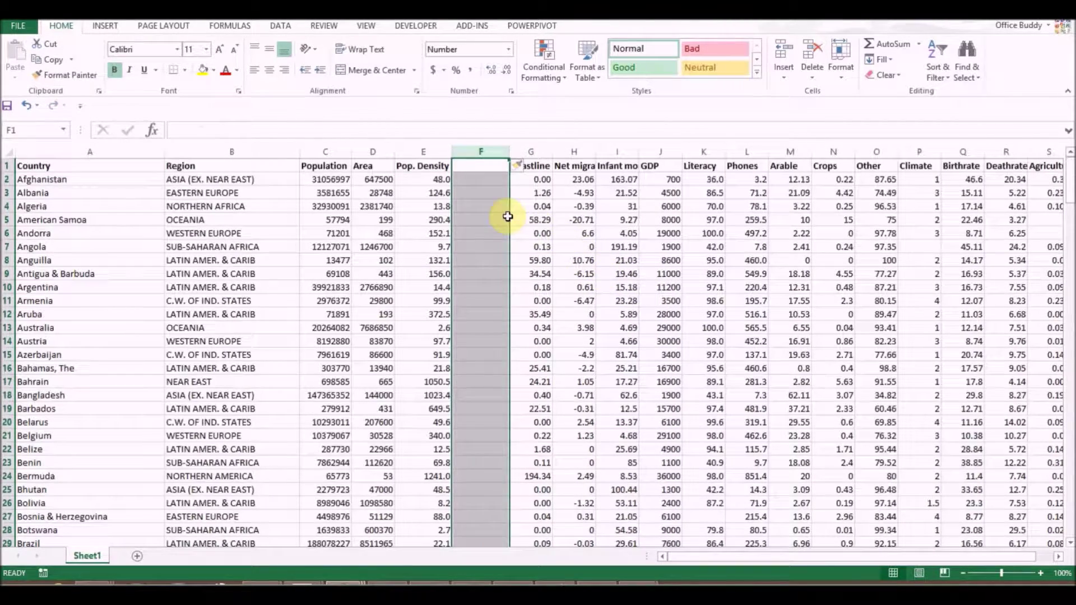
click(495, 178)
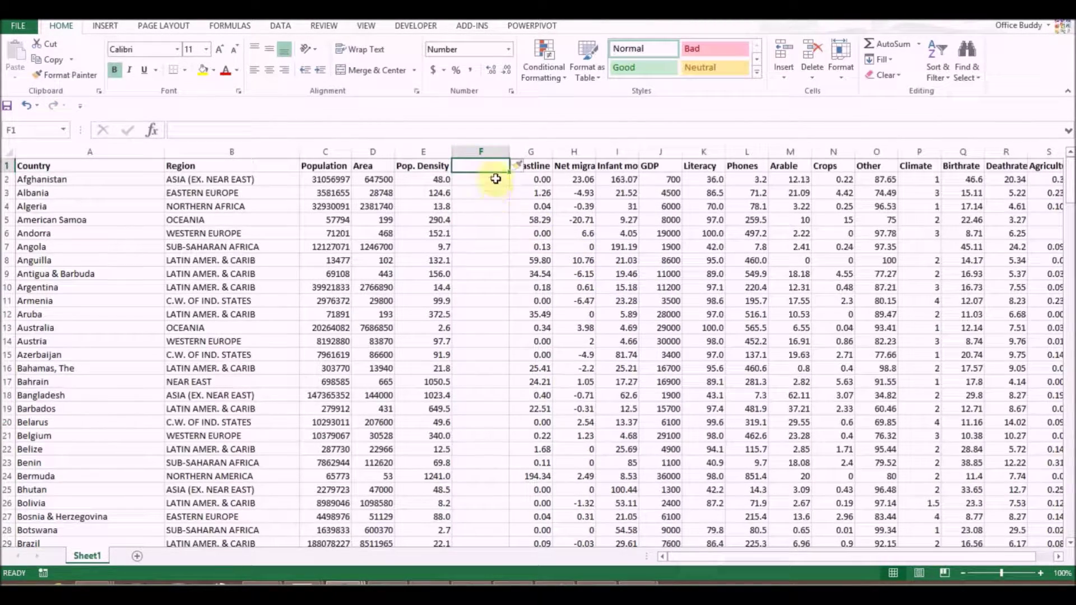
click(495, 150)
right_click(493, 152)
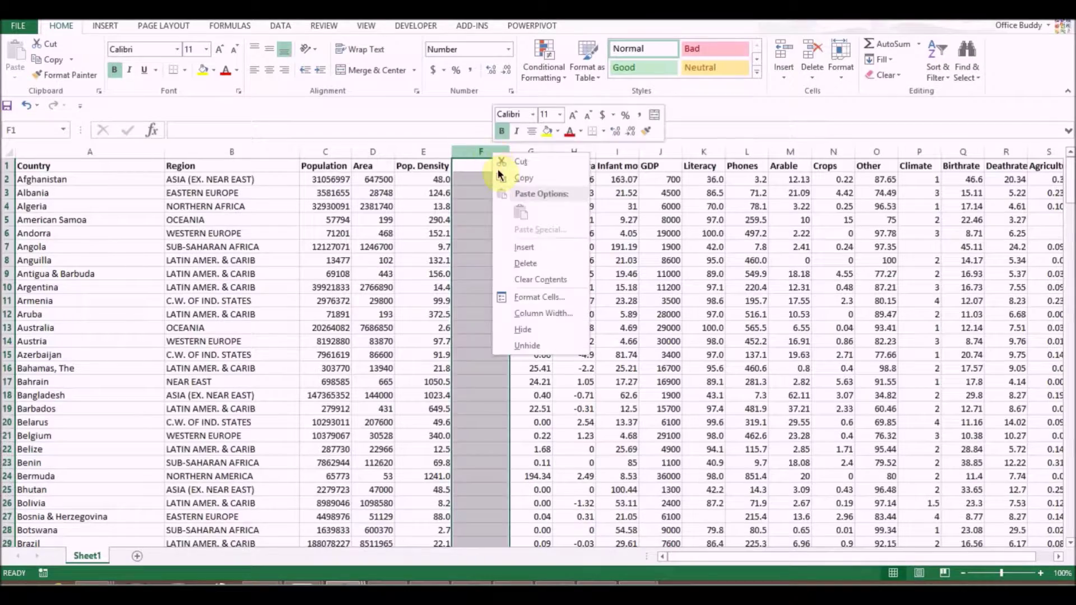
click(523, 324)
click(38, 167)
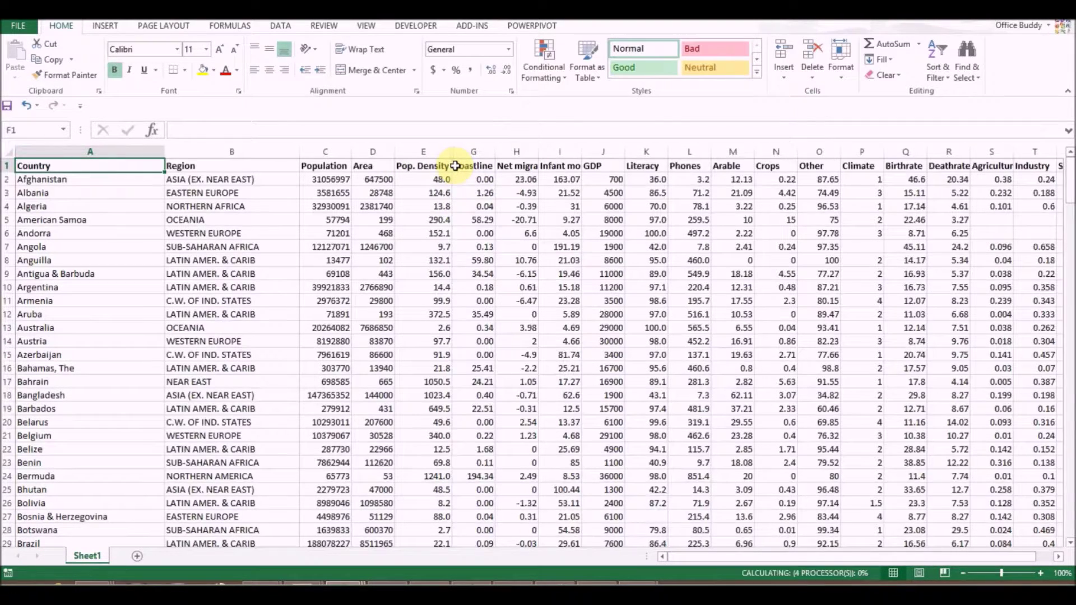
key(ctrl+z)
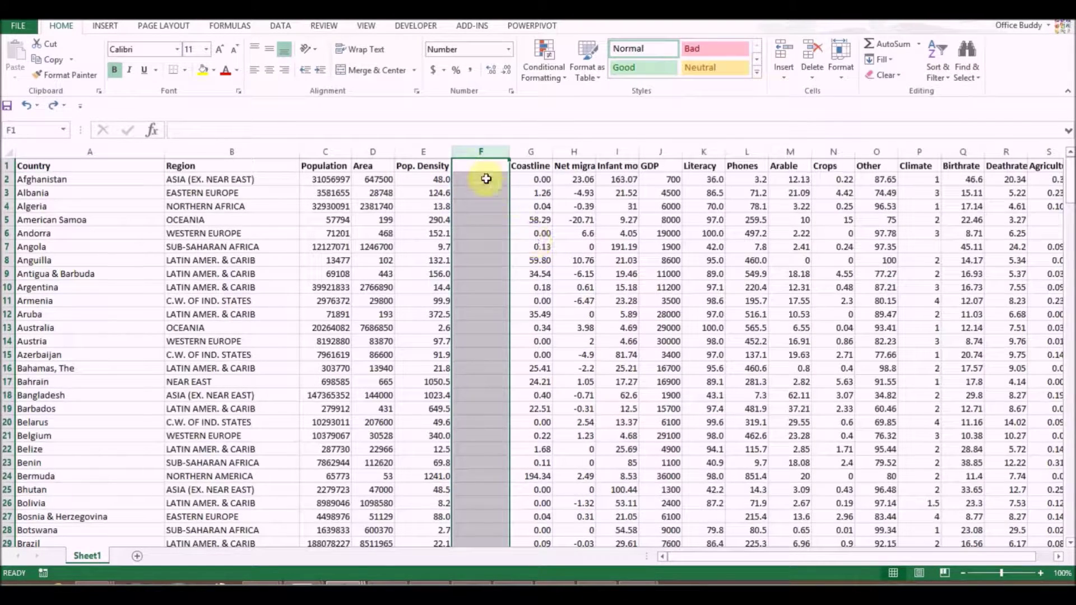
right_click(484, 152)
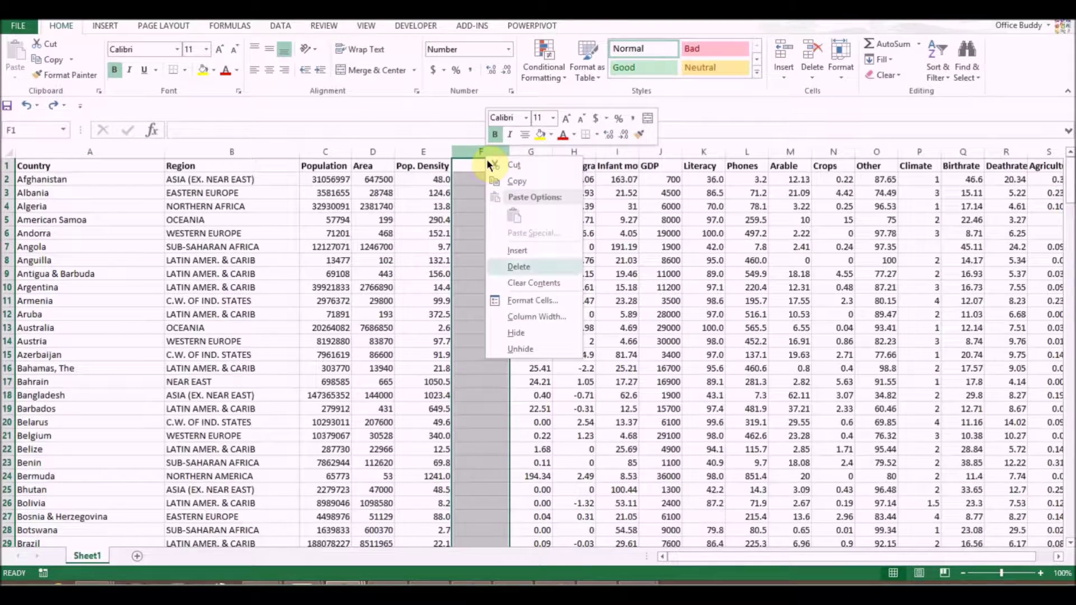
click(521, 266)
click(552, 313)
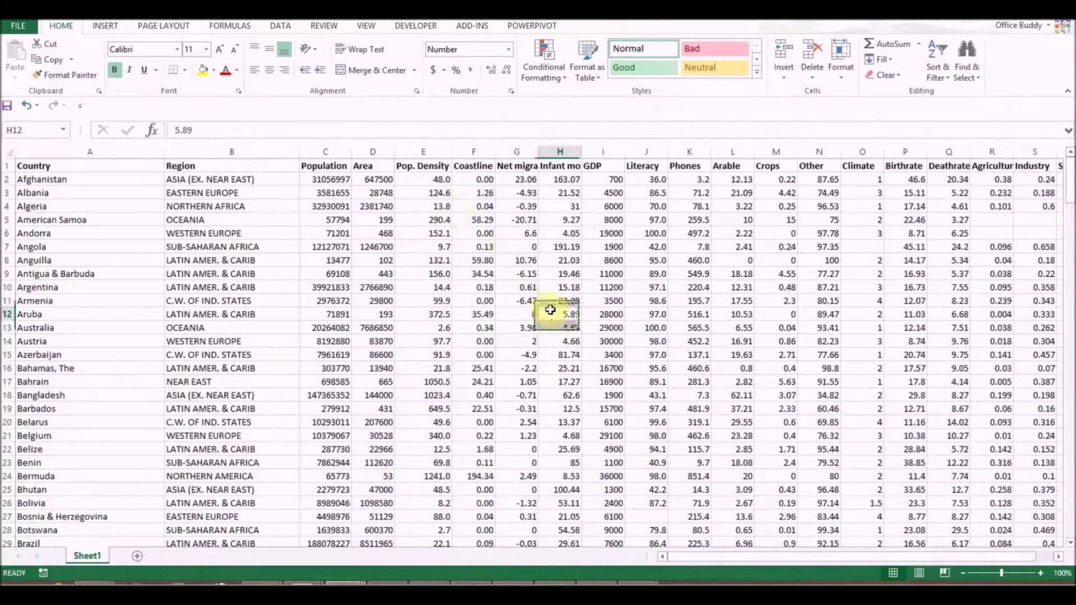
click(464, 166)
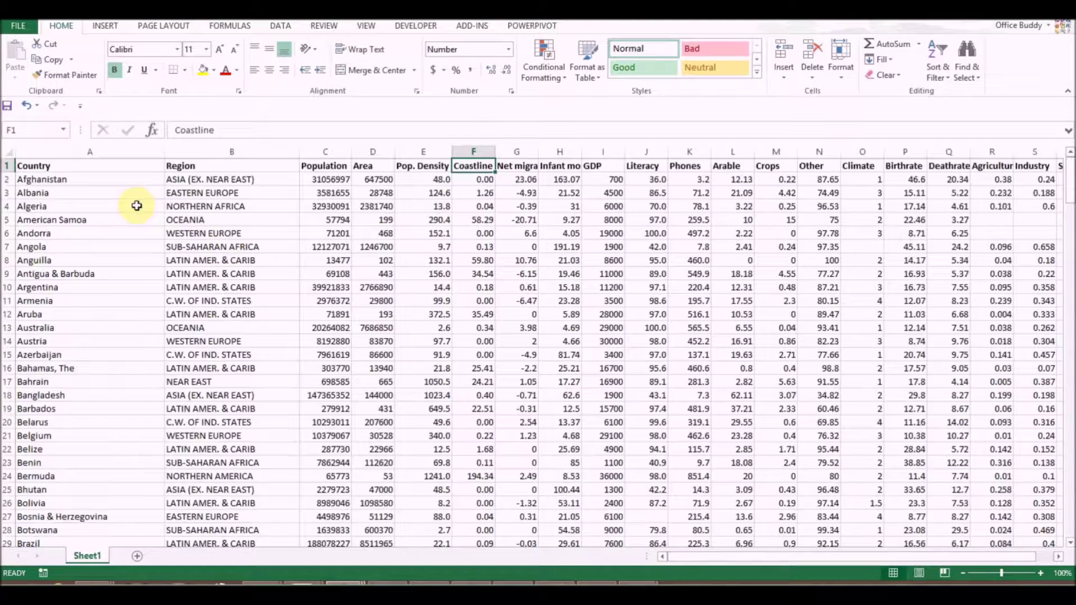
click(79, 166)
key(ctrl+shift+End)
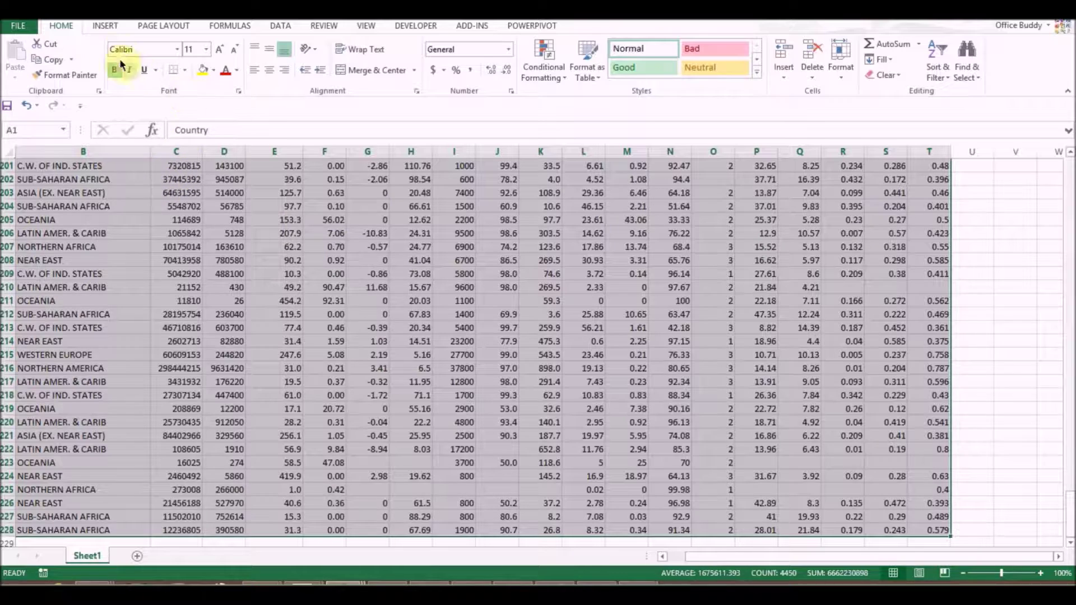
Insert PivotTable12 on new Sheet3 from the country data, glancing back at Sheet1
click(107, 26)
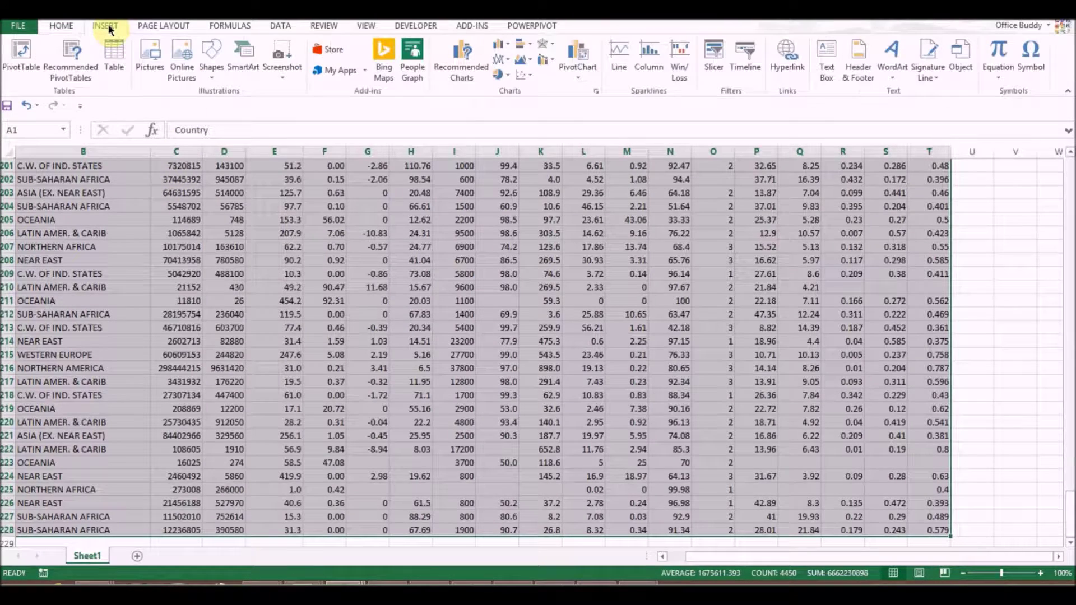
click(23, 71)
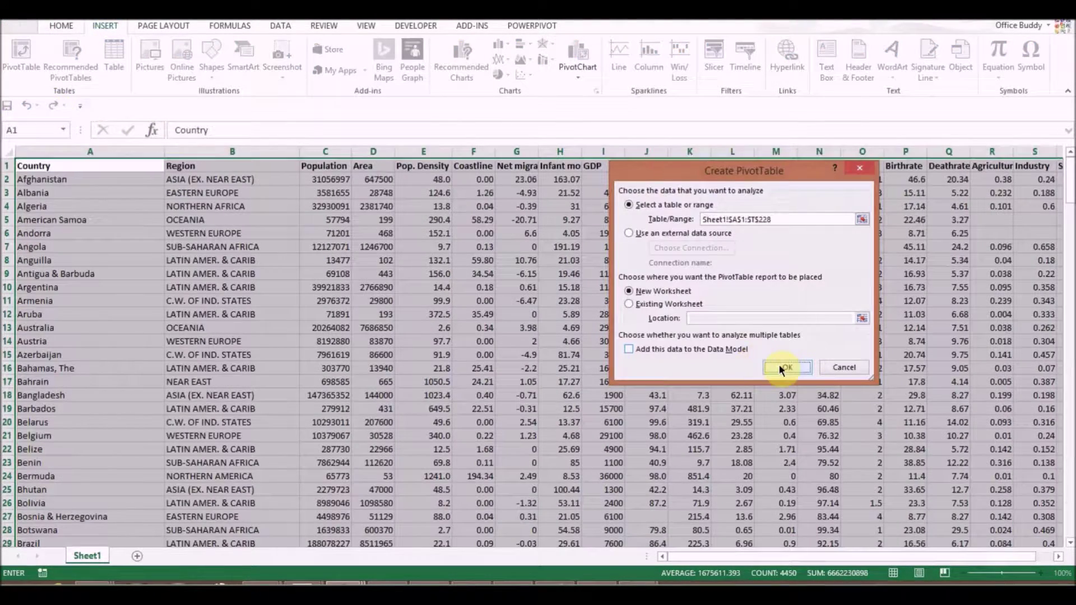
click(779, 367)
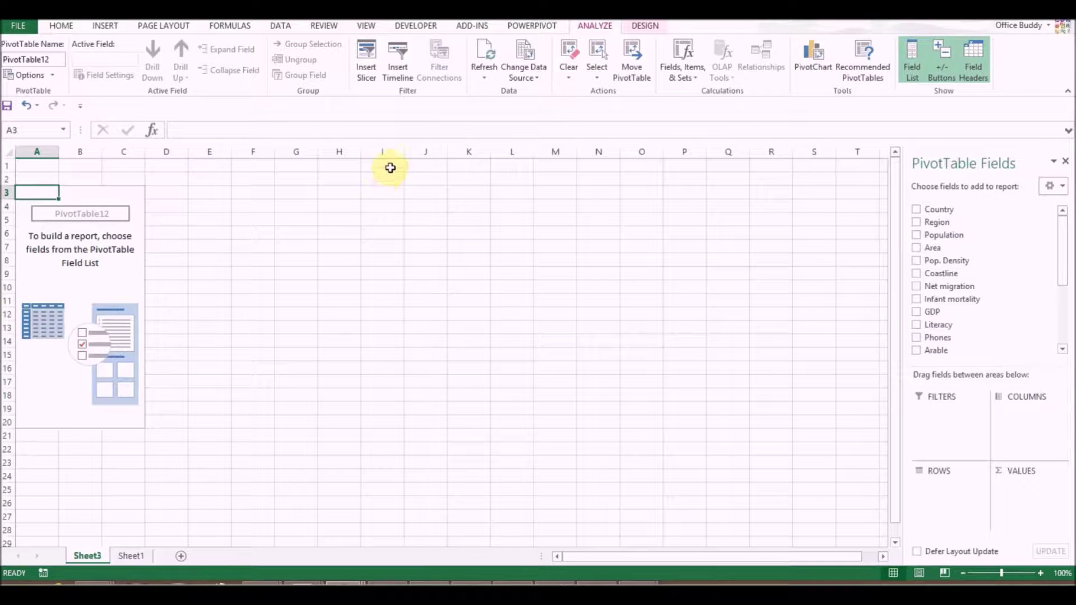
click(143, 555)
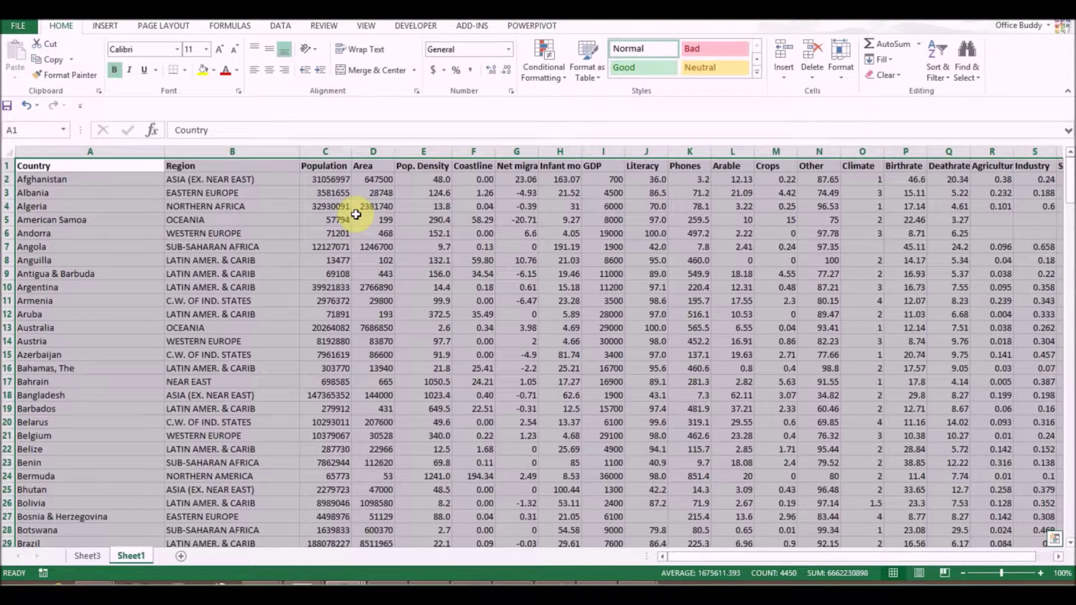
click(90, 556)
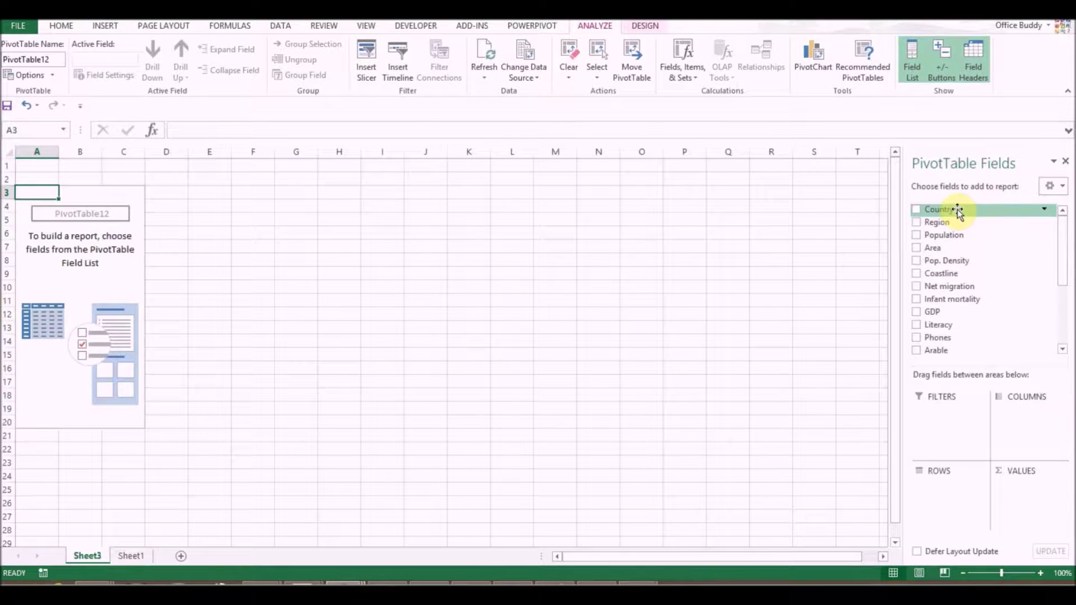
Put Country in Rows and Population in Values to list each country's Sum of Population
drag(958, 211, 940, 490)
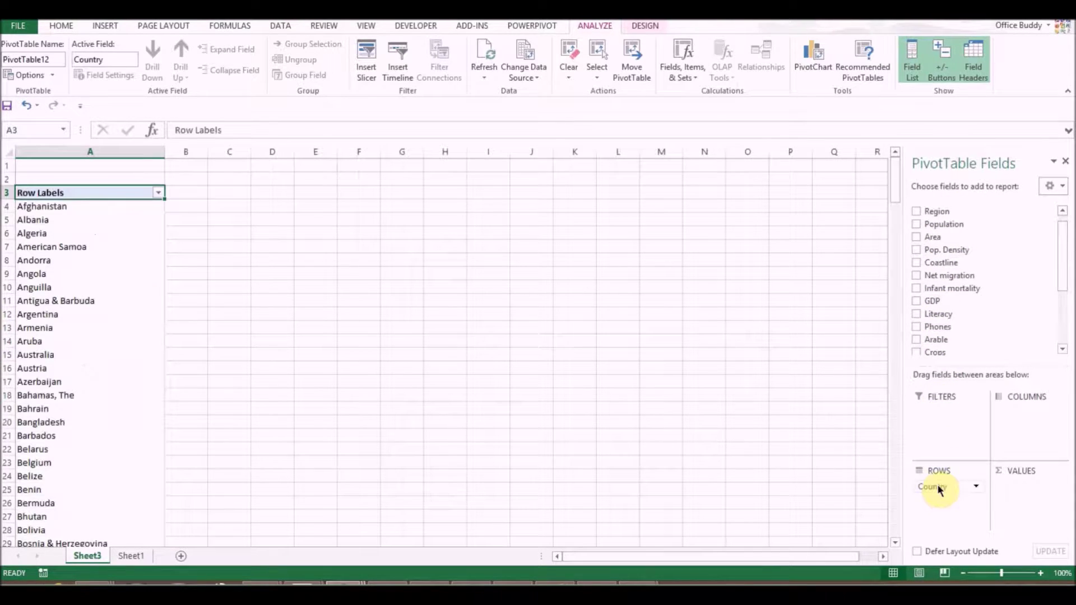
scroll(129, 248, down, 8)
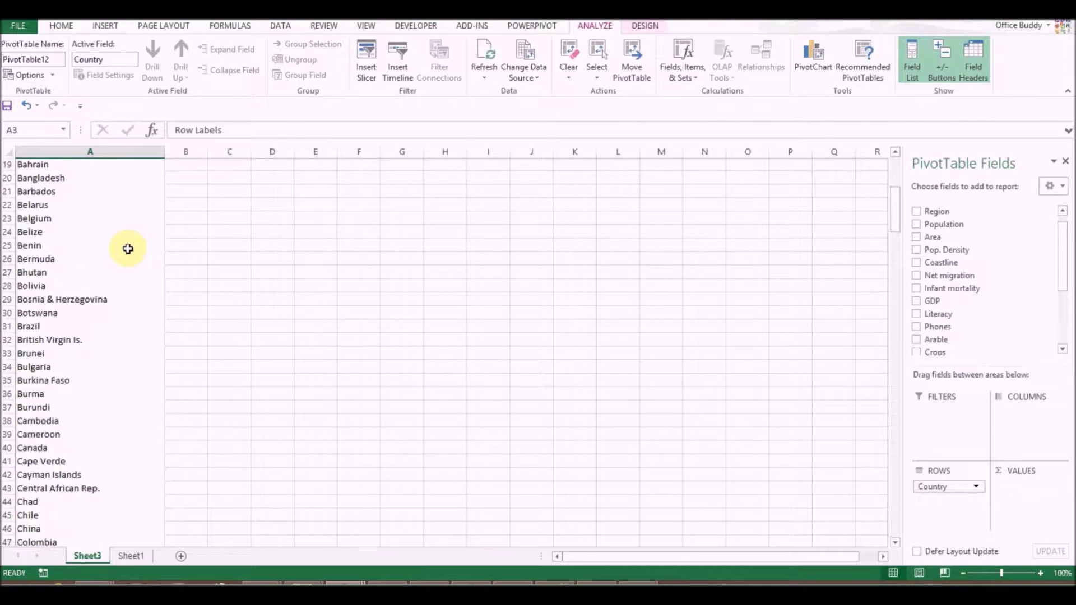
scroll(126, 249, up, 6)
scroll(124, 246, up, 2)
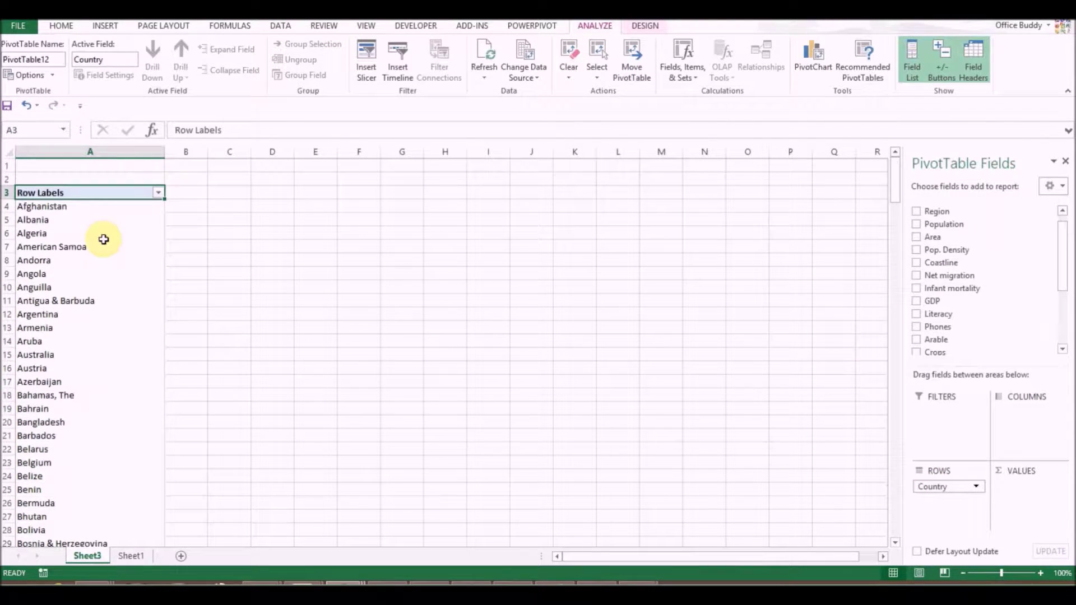
scroll(106, 240, down, 11)
scroll(623, 293, up, 11)
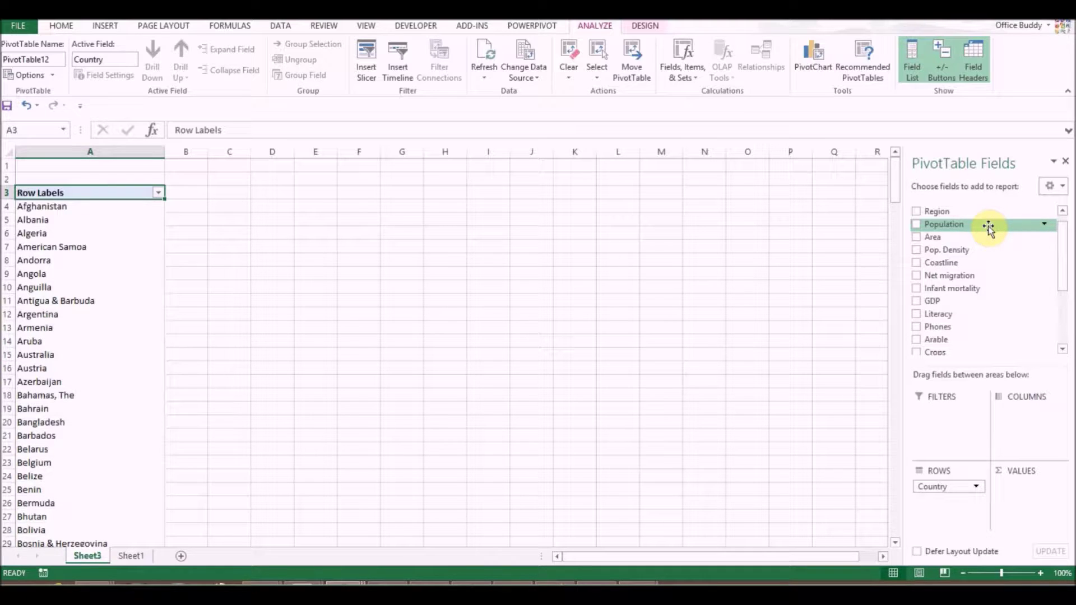
drag(990, 229, 1022, 500)
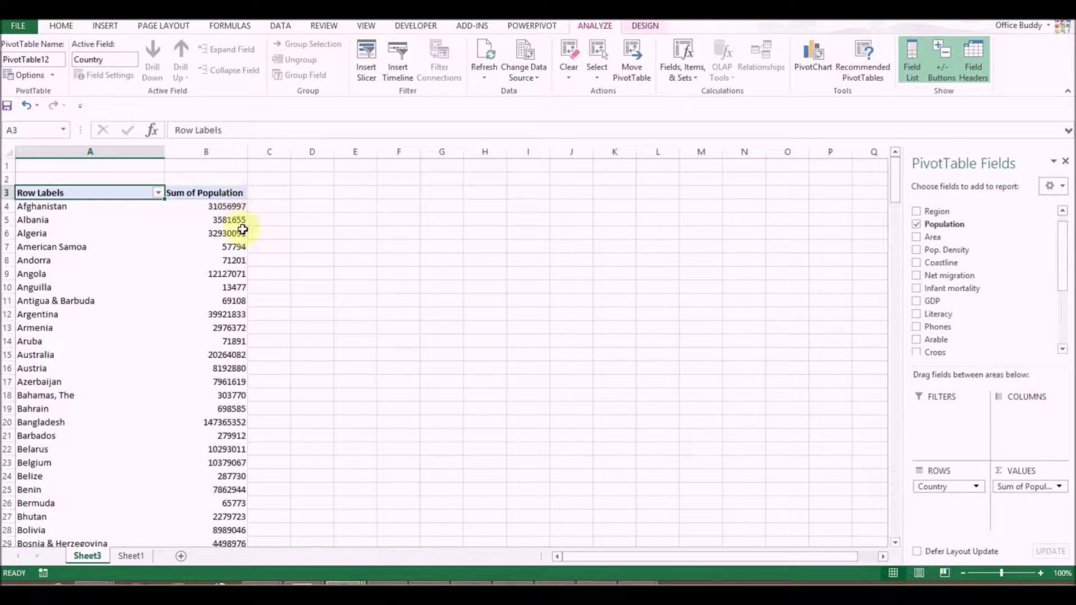
click(234, 207)
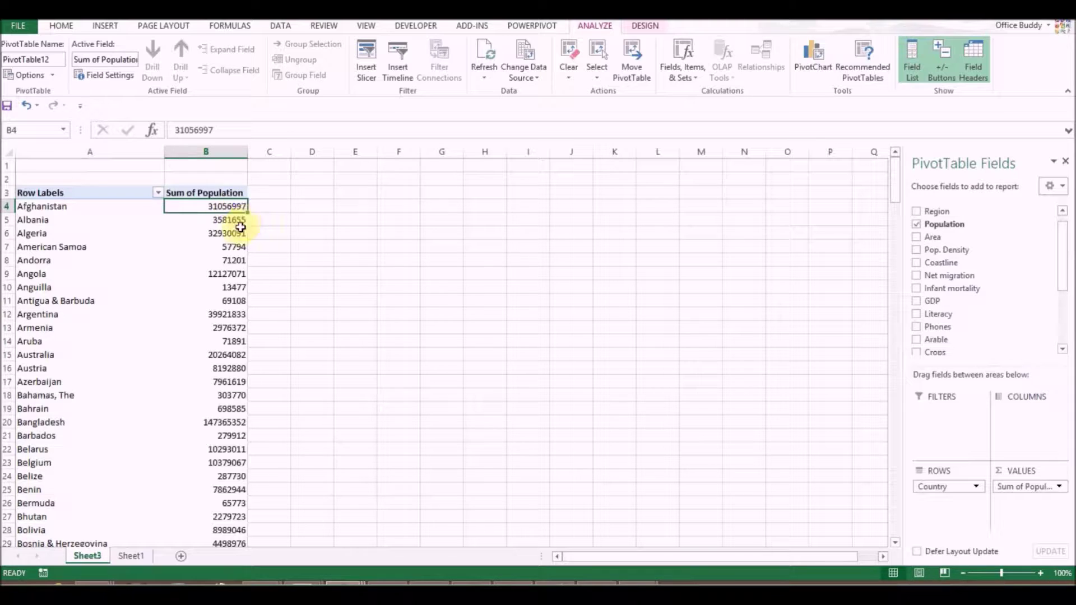
Give column B's population totals Comma Style with zero decimal places
right_click(238, 206)
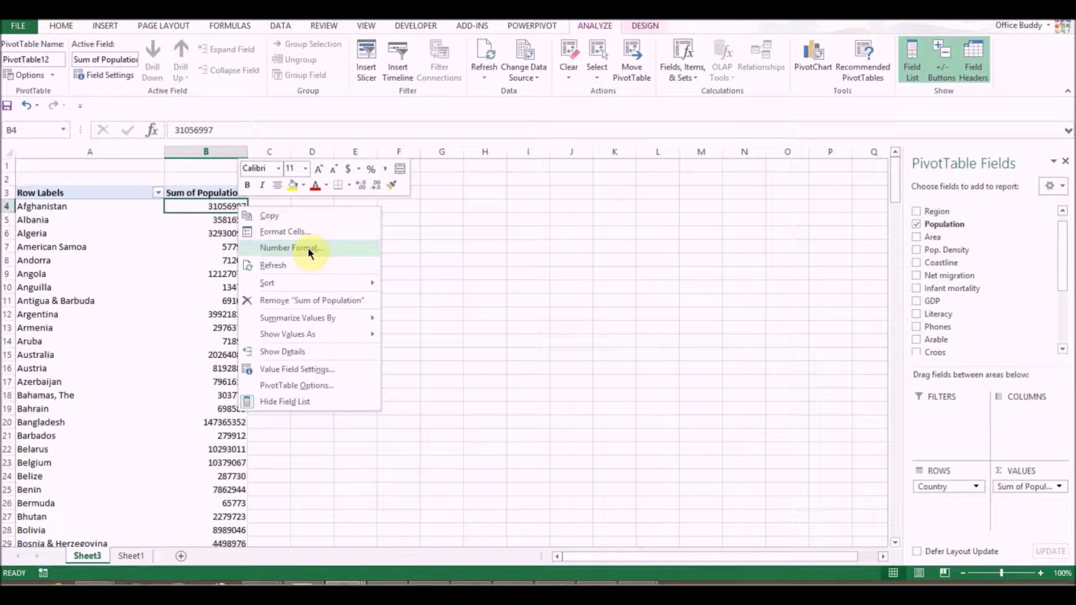
key(Escape)
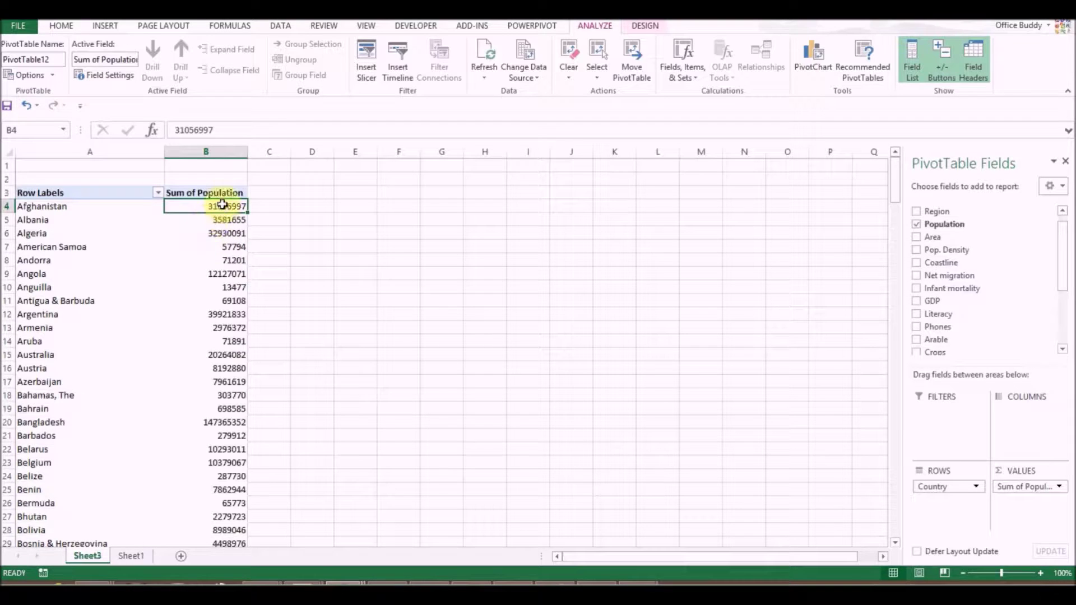
click(231, 150)
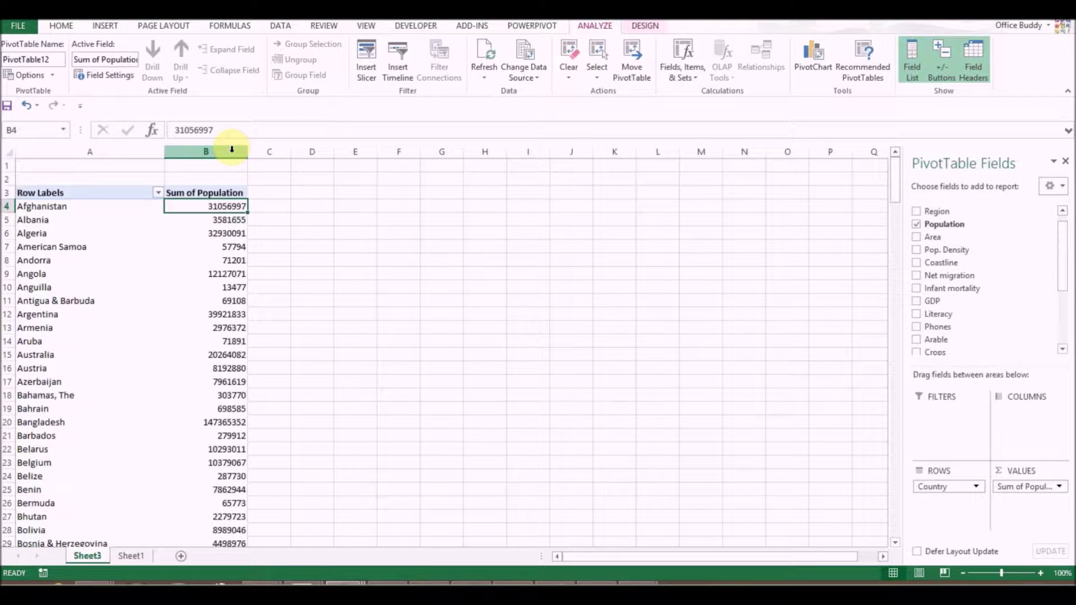
click(231, 150)
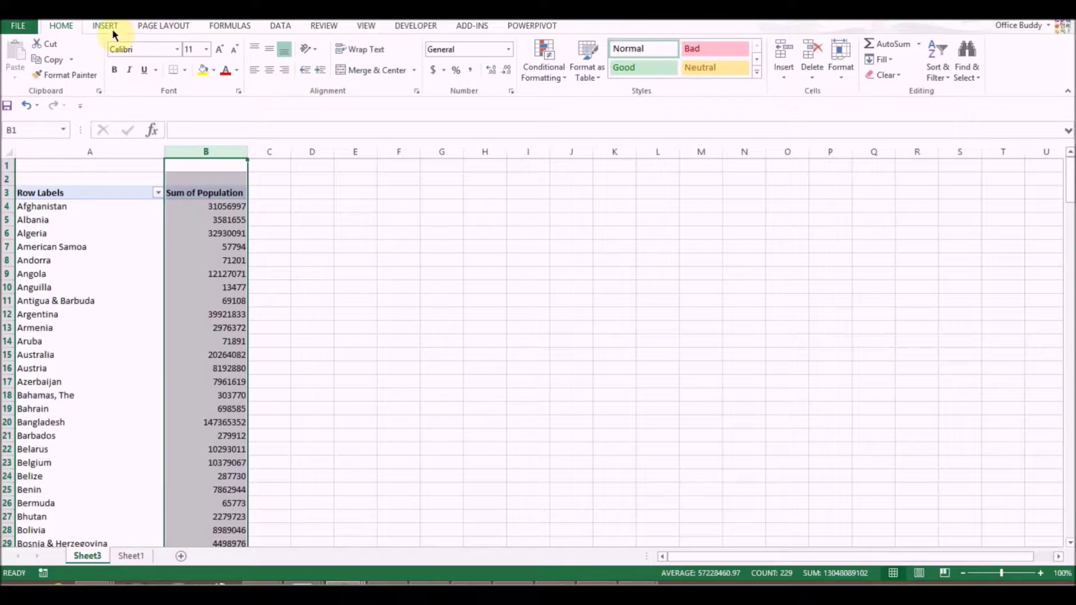
click(475, 69)
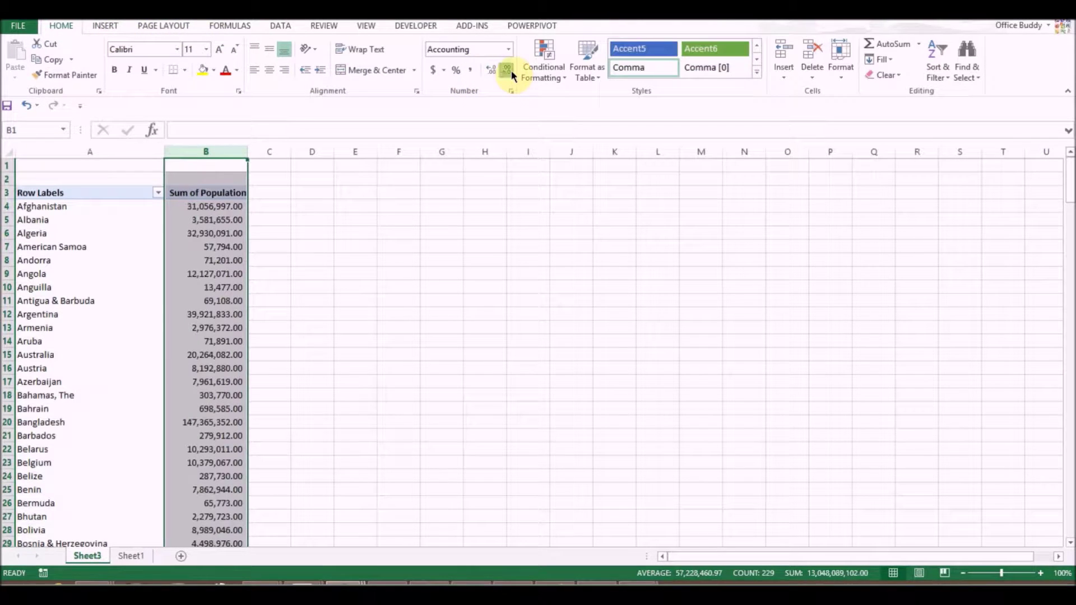
click(510, 69)
click(510, 70)
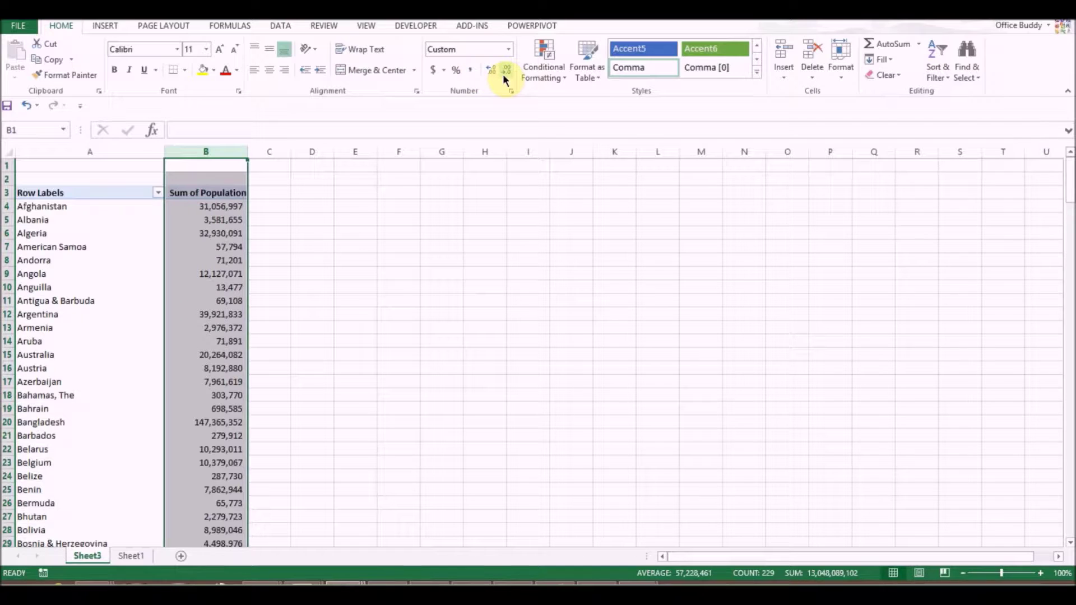
click(203, 207)
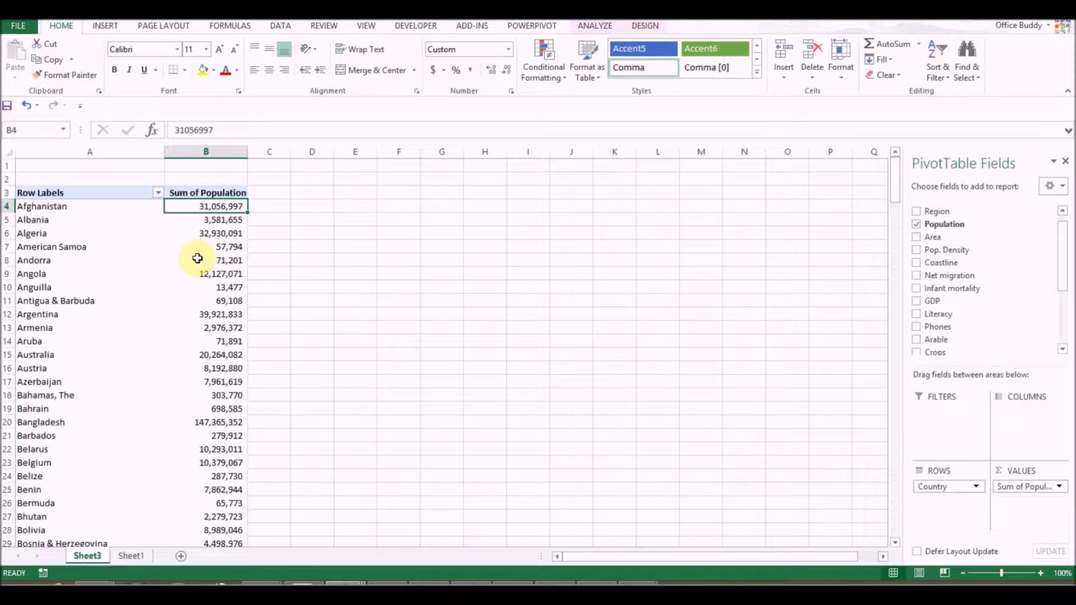
mouse_move(197, 259)
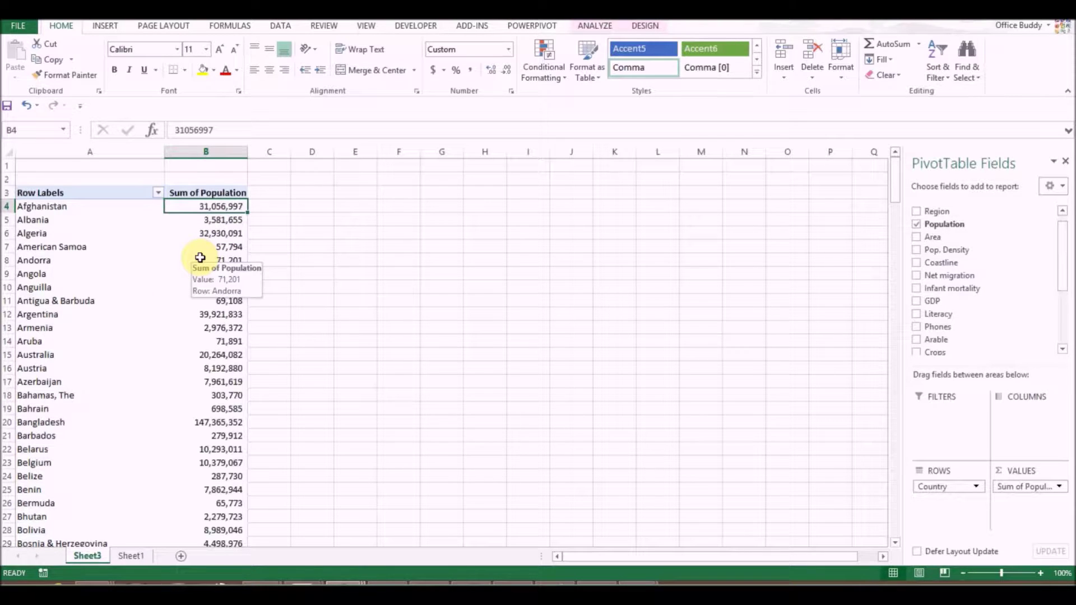
click(288, 25)
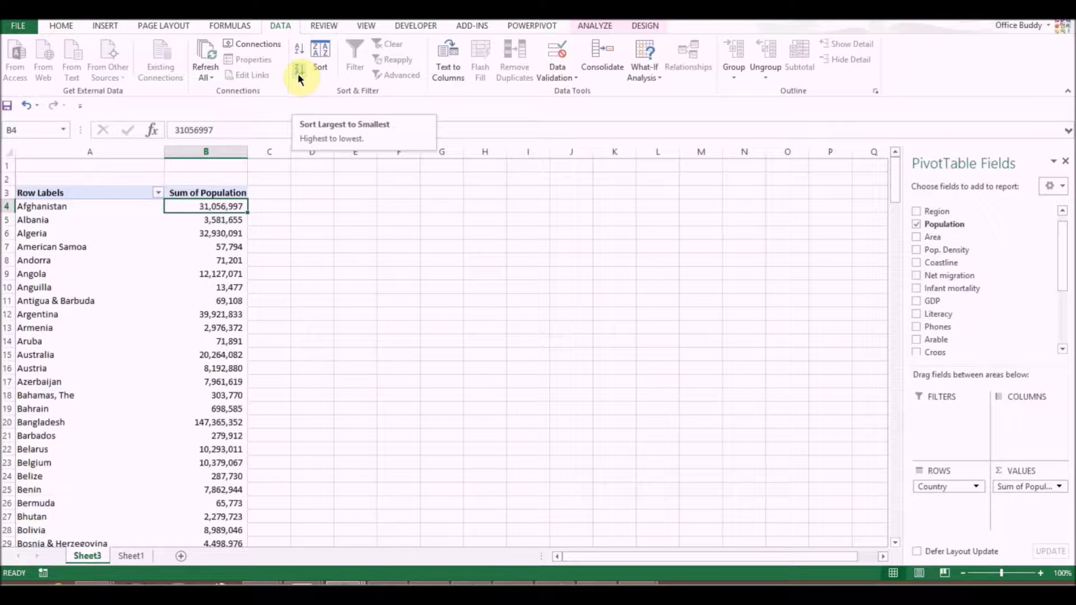
Sort countries by population largest-first (China, India, US on top), then smallest-first
click(298, 73)
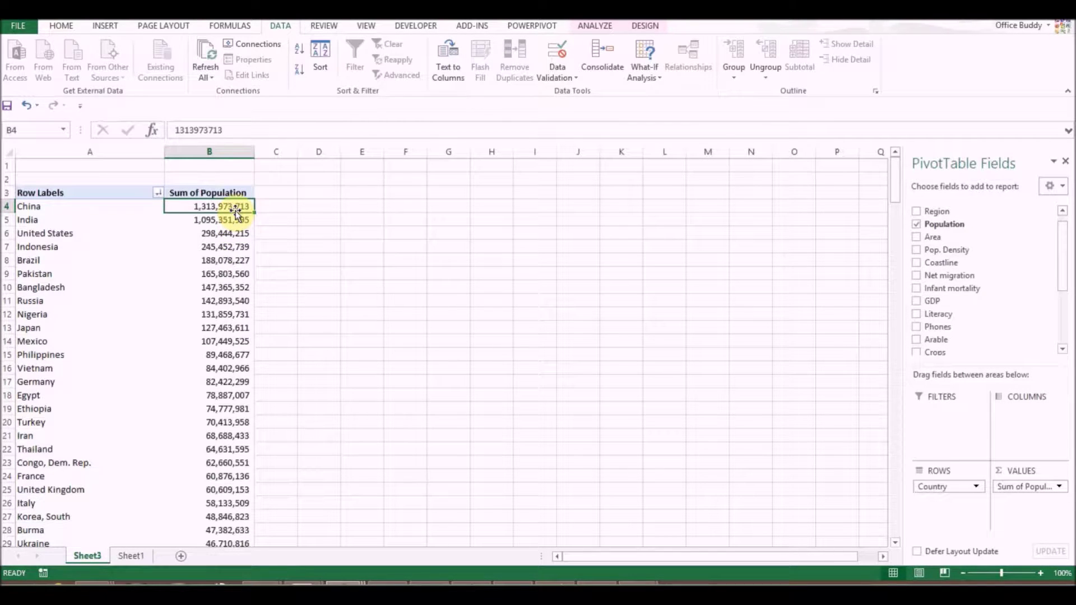
click(221, 219)
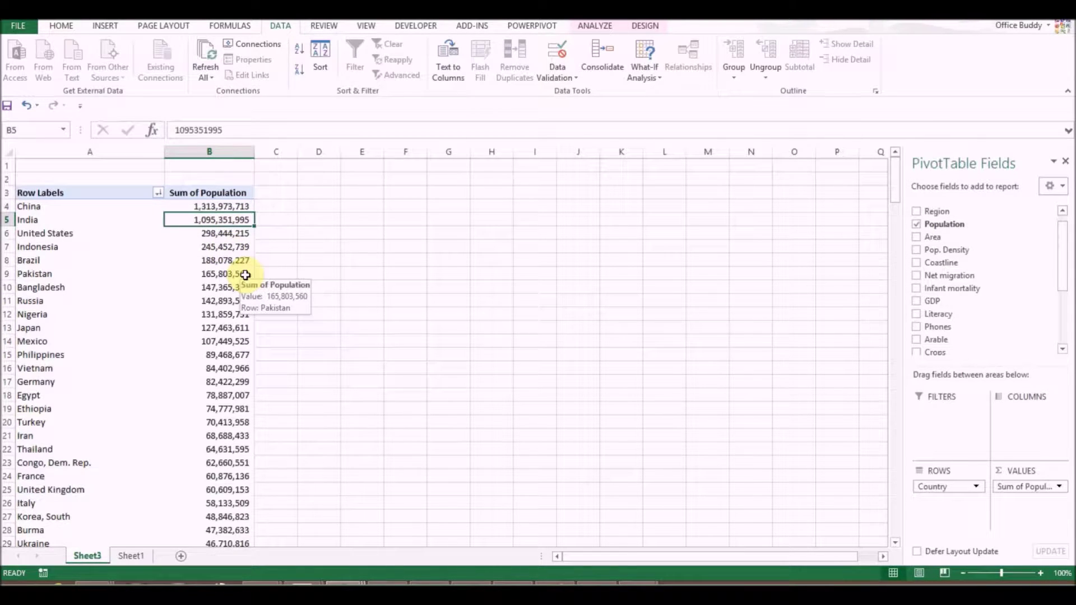
click(224, 234)
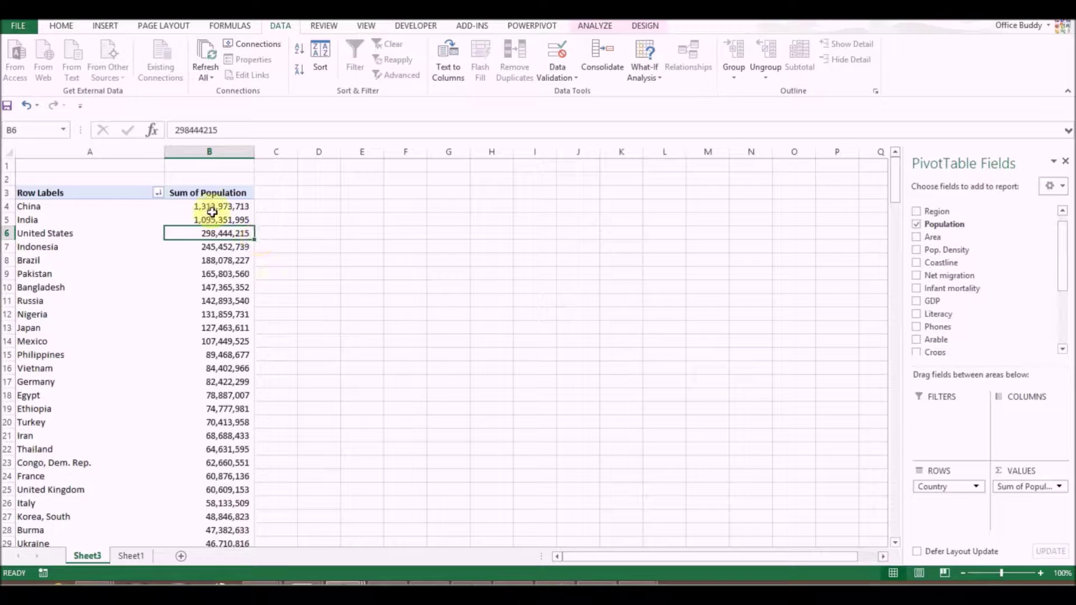
scroll(212, 212, down, 20)
scroll(215, 267, down, 15)
scroll(246, 230, up, 8)
scroll(247, 224, up, 20)
click(231, 208)
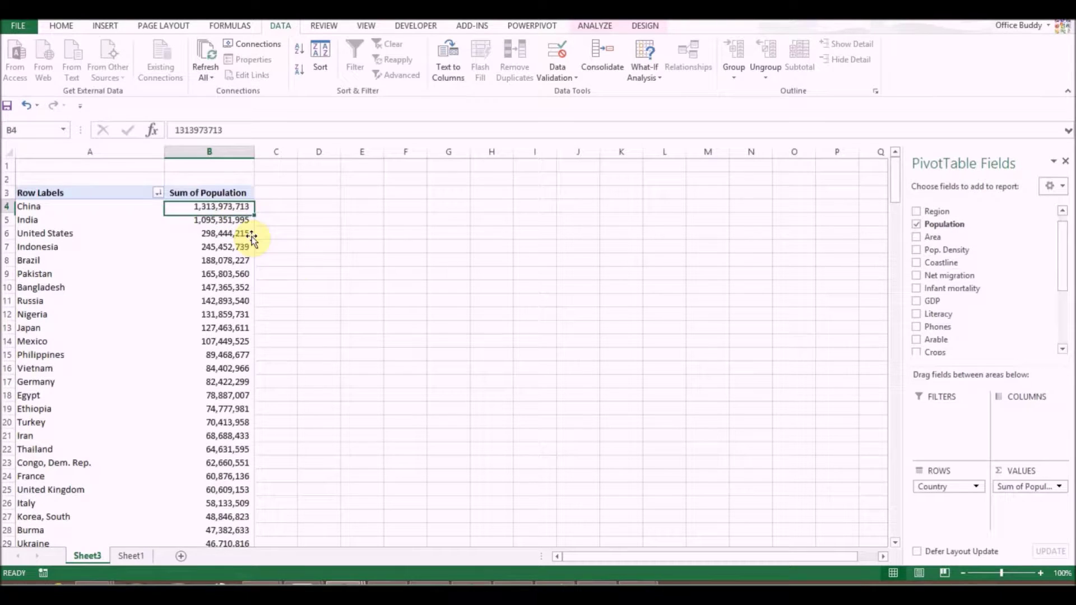
click(298, 52)
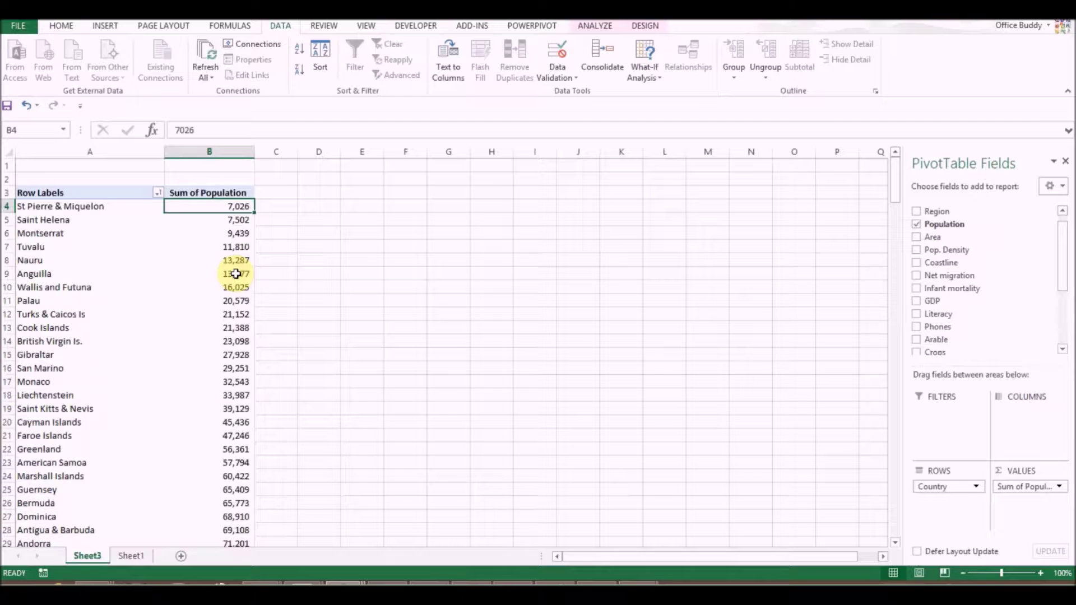
Step through the smallest population totals, then view Sheet1's Pop. Density column in E1
mouse_move(236, 274)
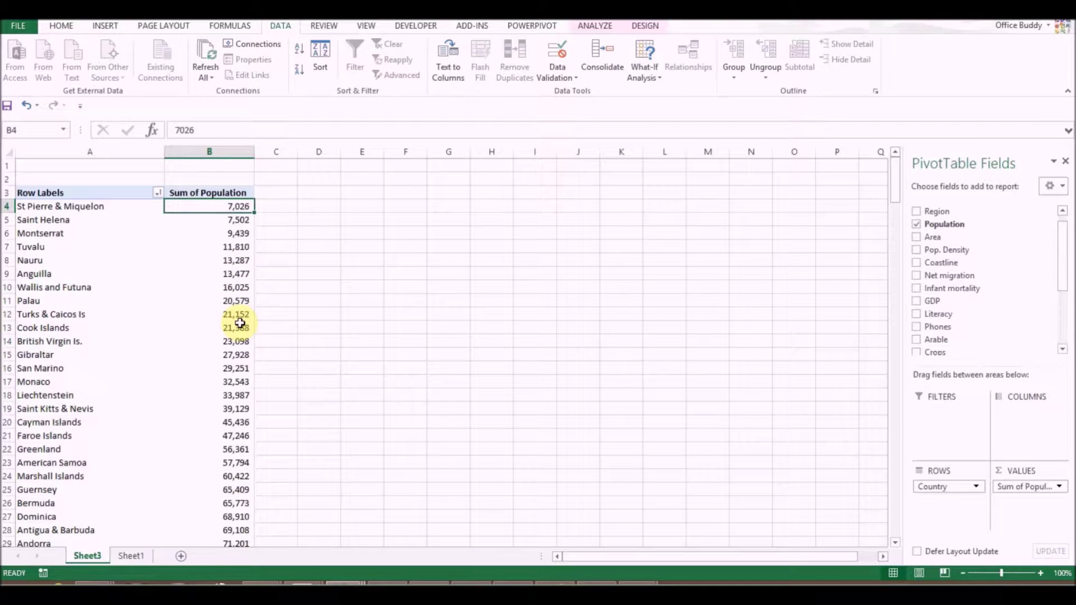
mouse_move(250, 314)
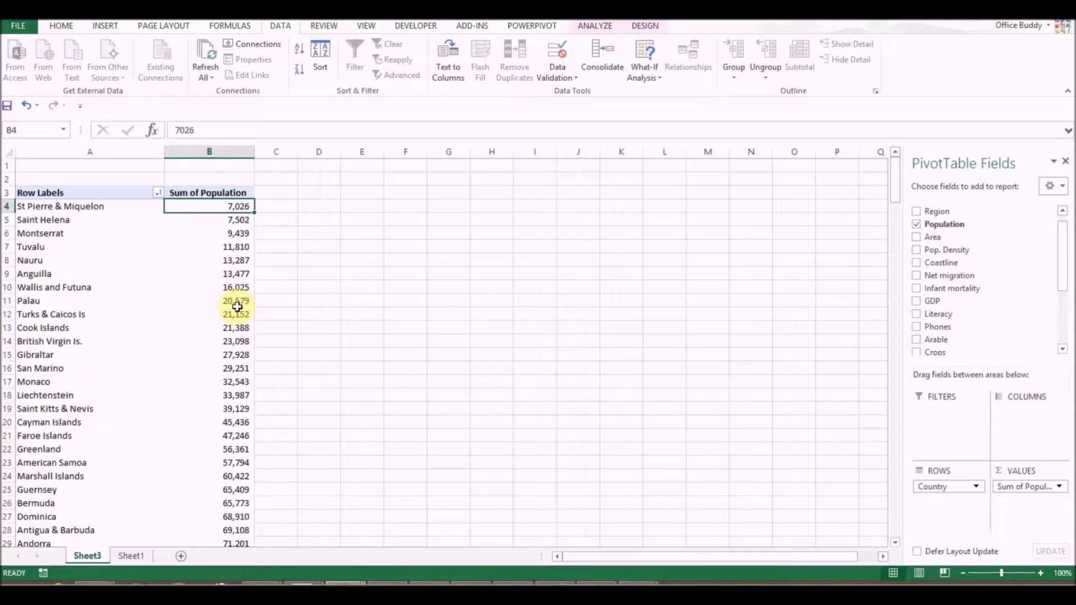
key(Down)
key(Down)
key(Down)
key(Down)
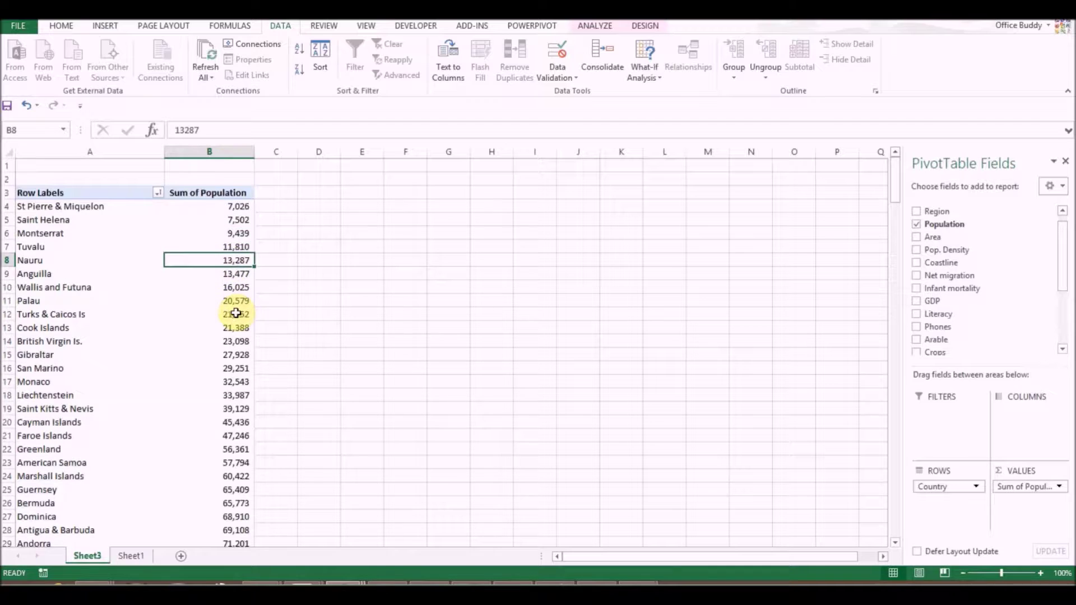
click(145, 556)
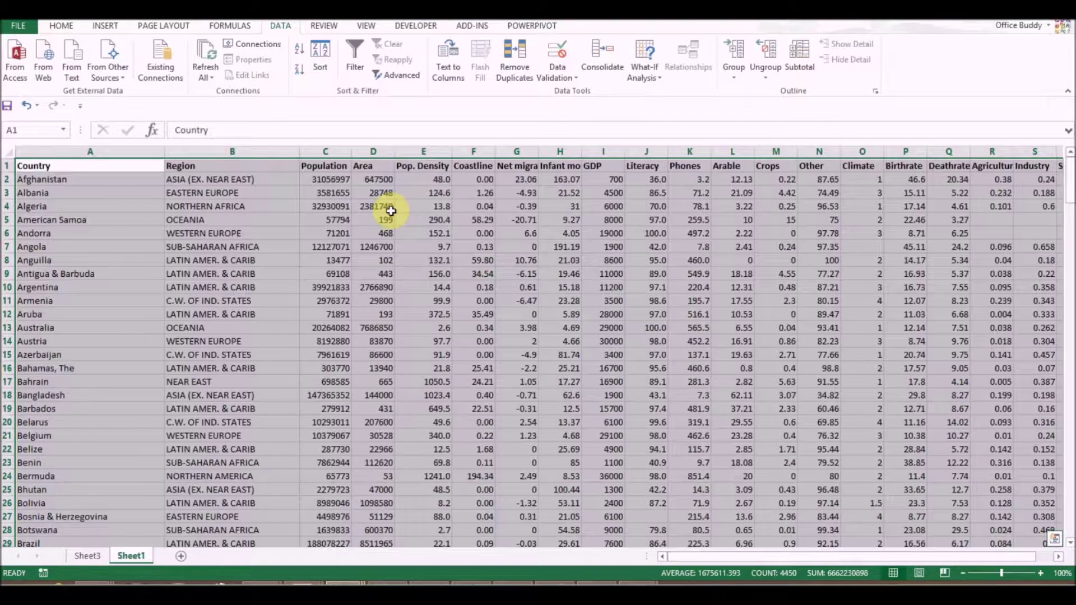
click(424, 166)
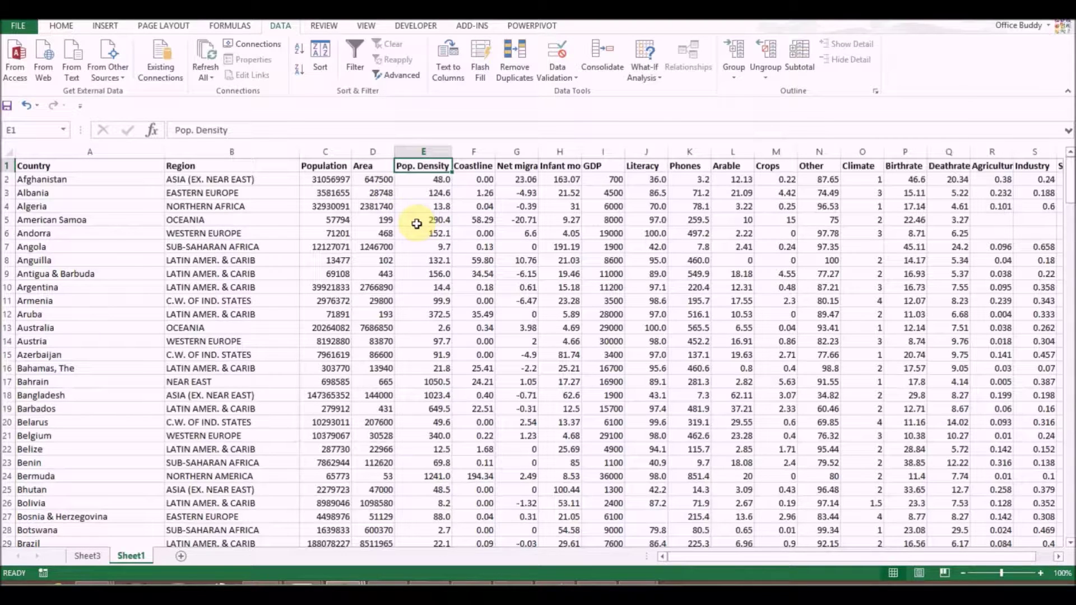
Replace Sum of Population with Sum of Pop. Density in the Sheet3 pivot's values
click(88, 556)
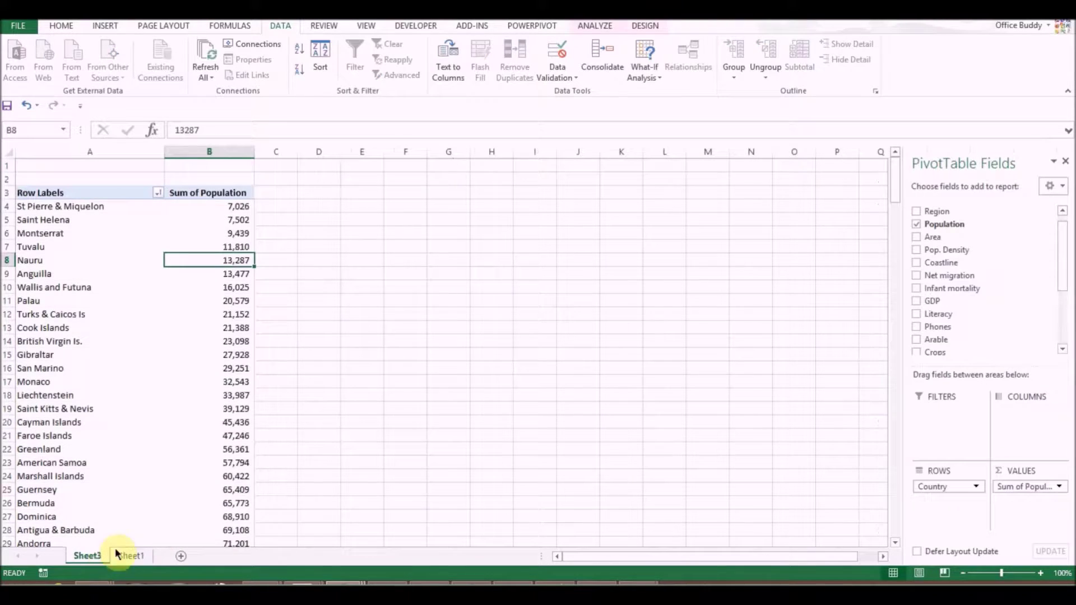
click(221, 315)
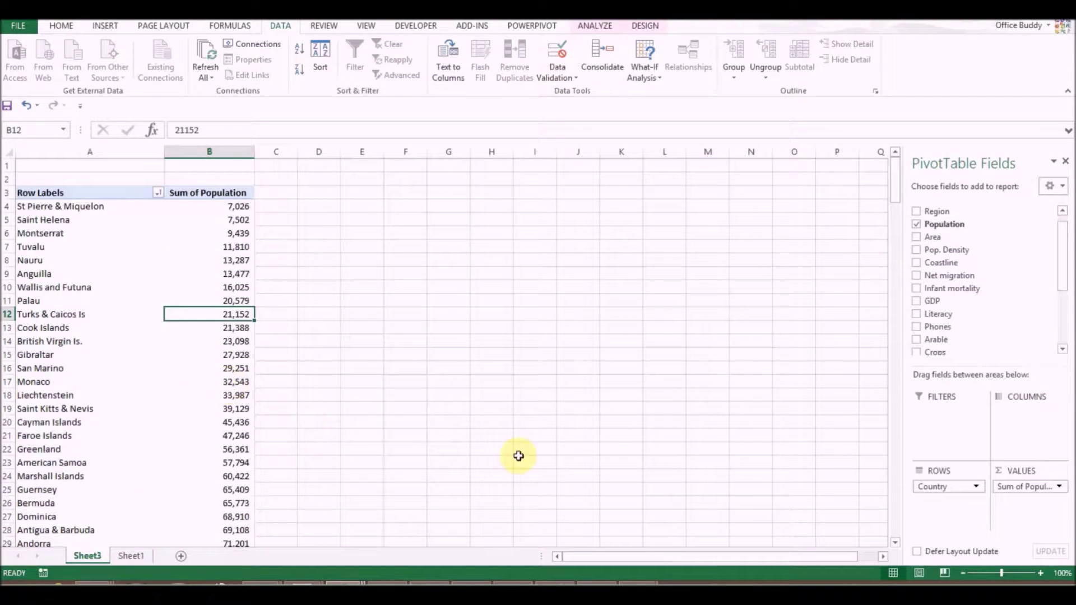
click(1030, 488)
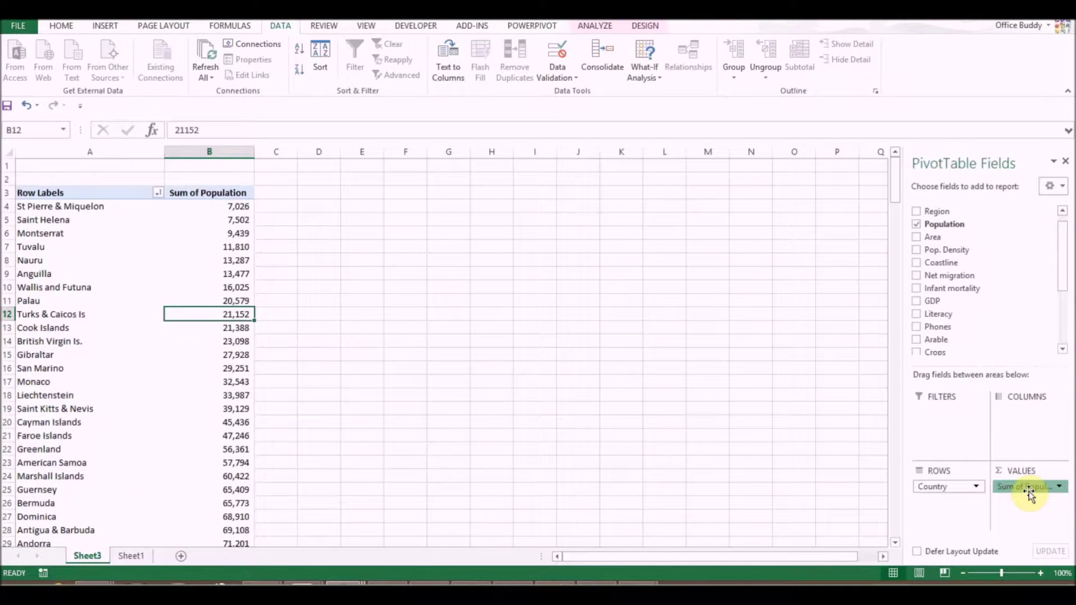
drag(1027, 489, 1025, 358)
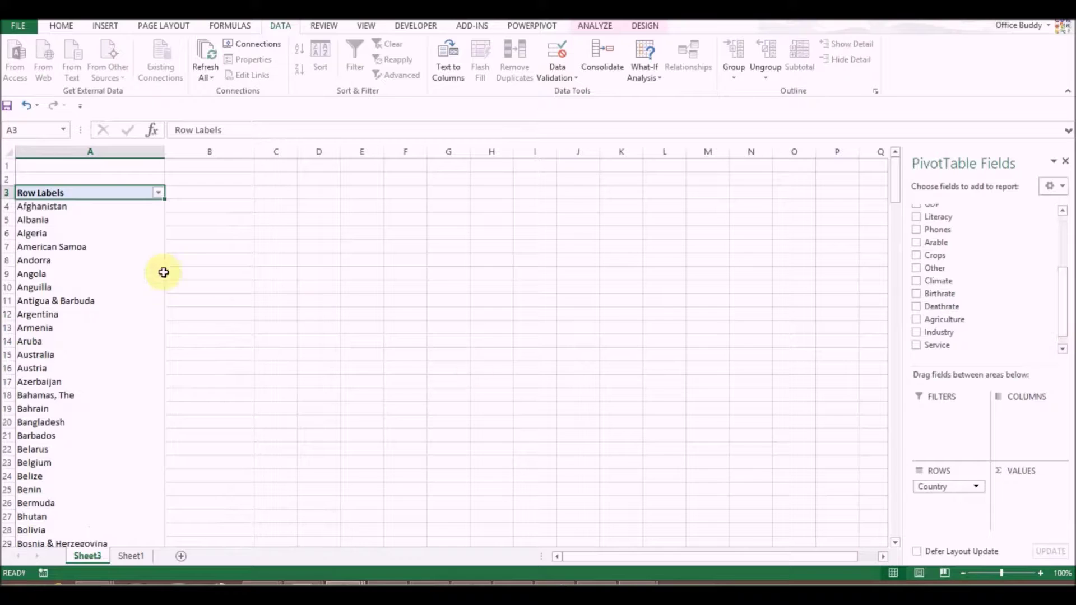
drag(1067, 284, 1065, 230)
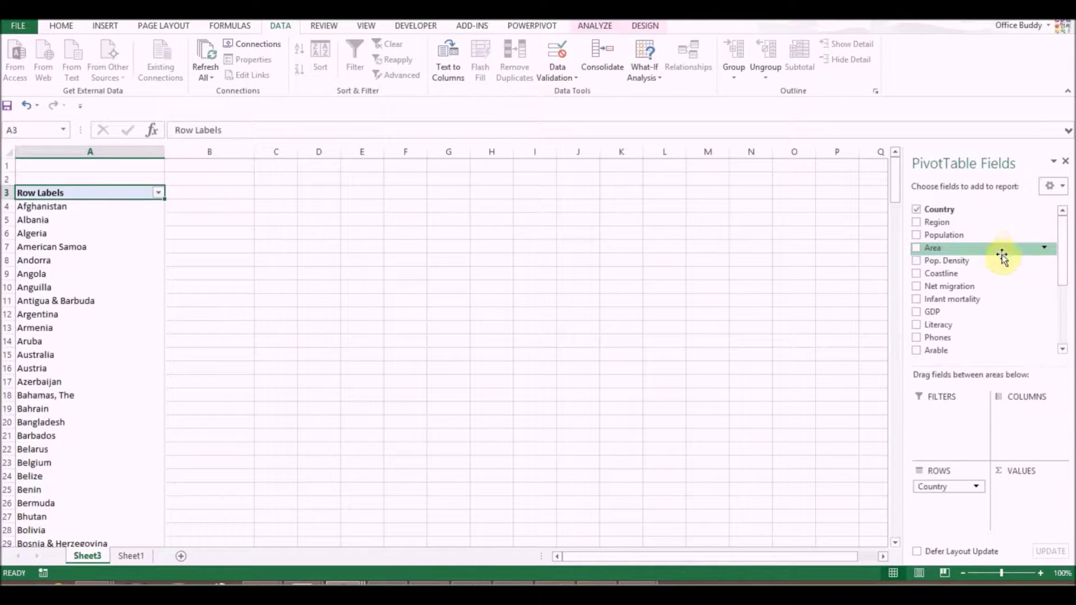
drag(994, 261, 1029, 500)
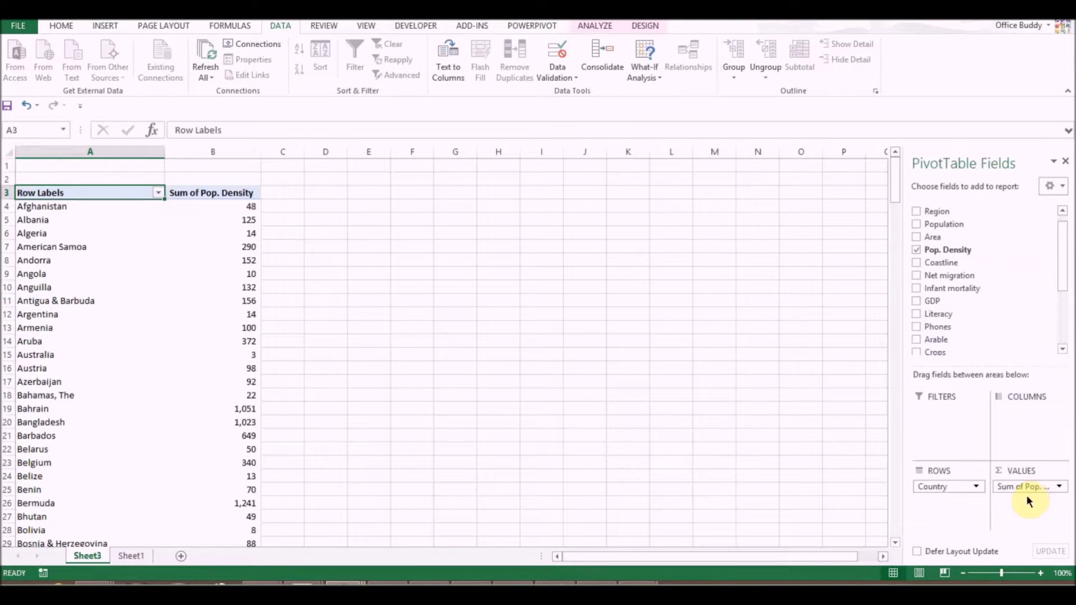
click(247, 210)
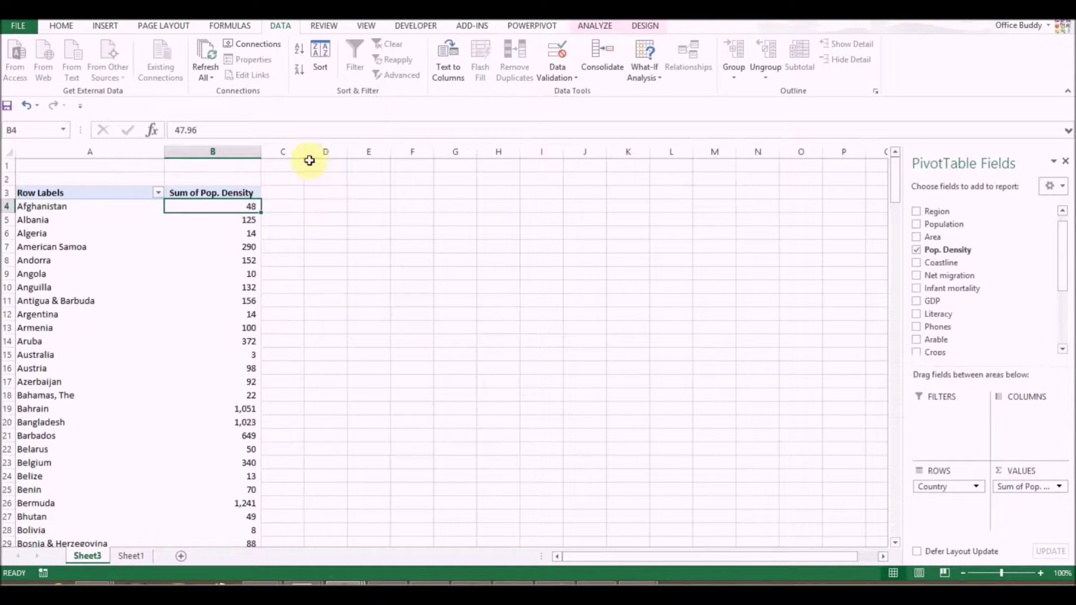
Sort countries by Pop. Density descending, then ascending with Greenland first, and return to Sheet1
click(300, 71)
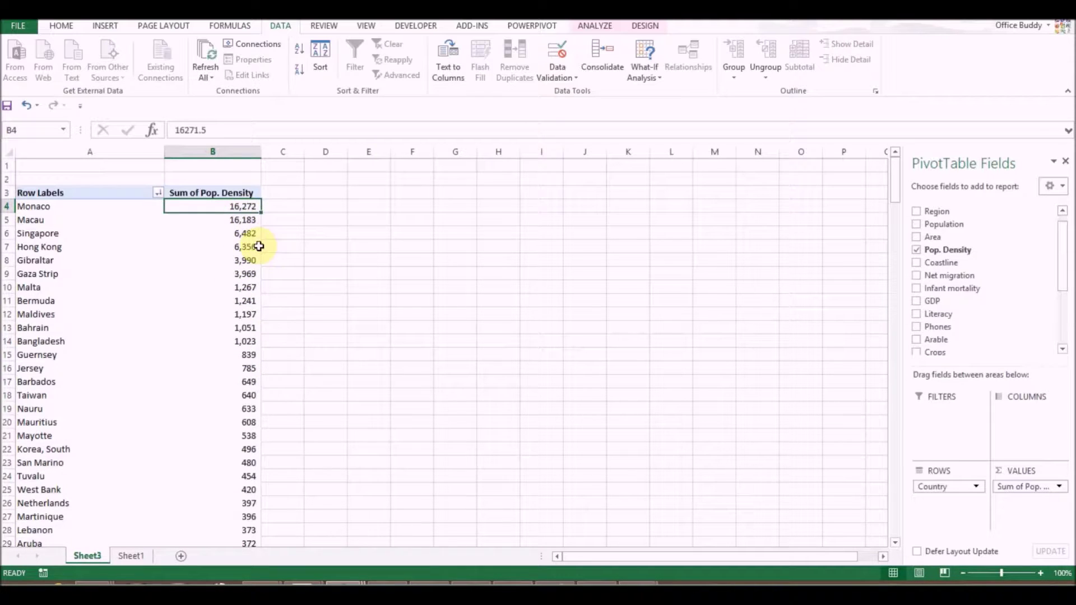
scroll(267, 286, down, 3)
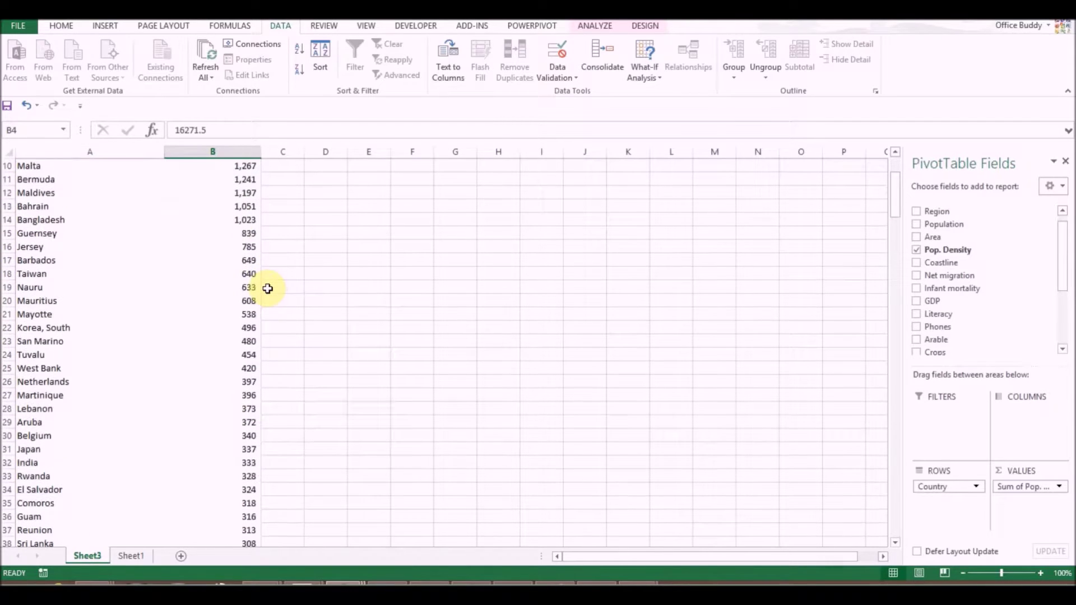
scroll(255, 258, down, 6)
scroll(250, 258, up, 9)
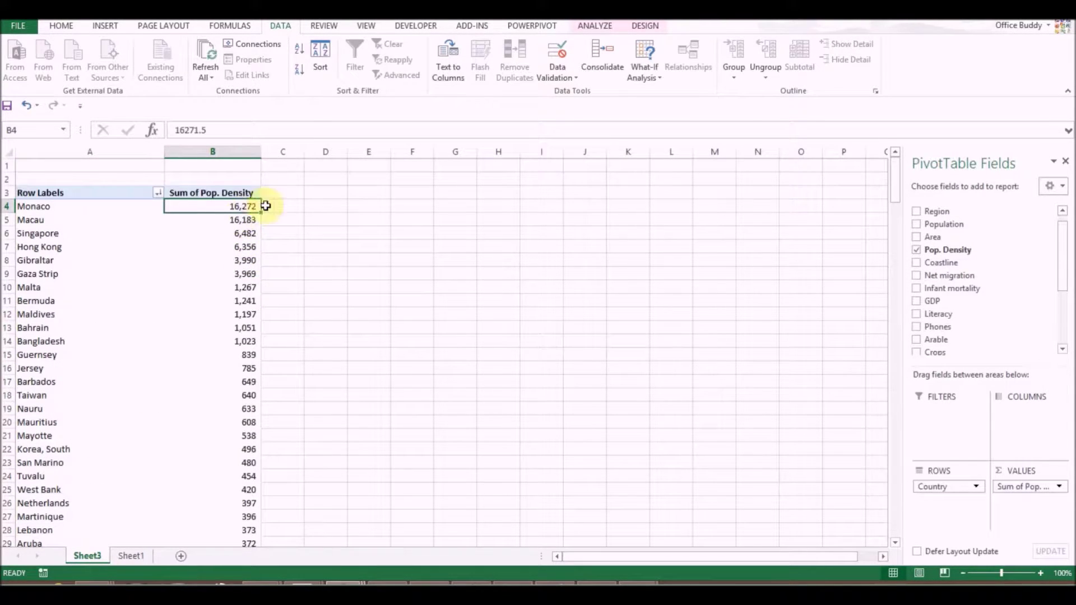
click(300, 52)
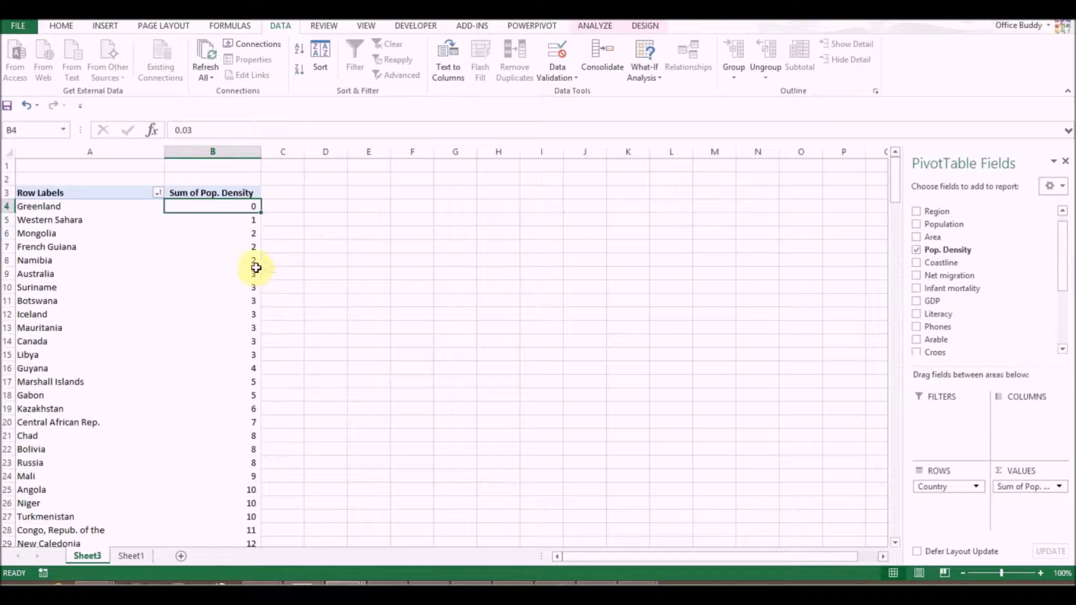
click(247, 244)
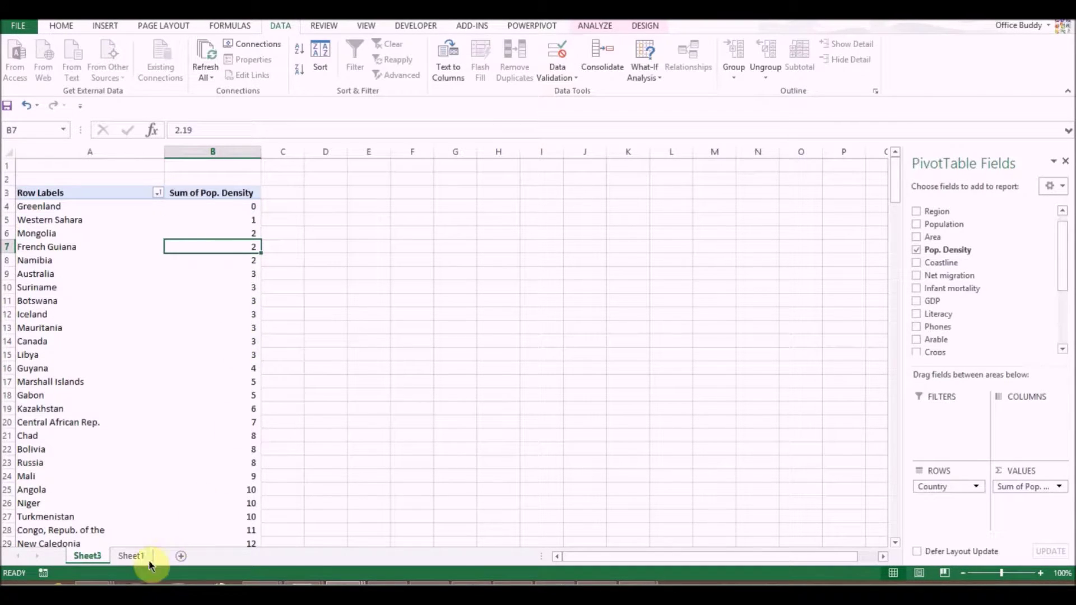
click(131, 556)
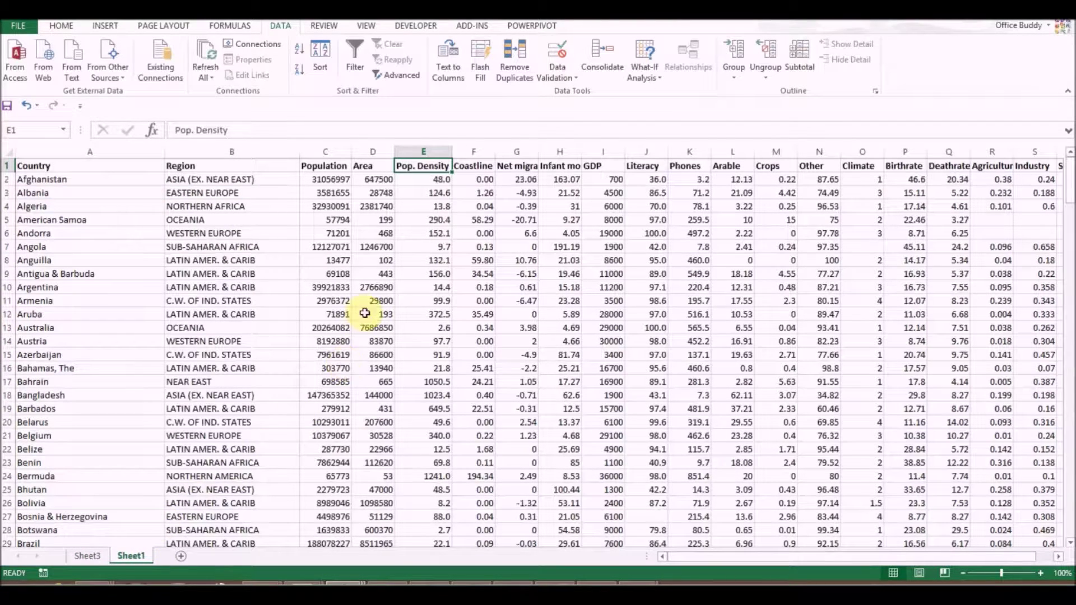
Swap Sum of Pop. Density for Sum of Area in the Sheet3 pivot's values
click(374, 167)
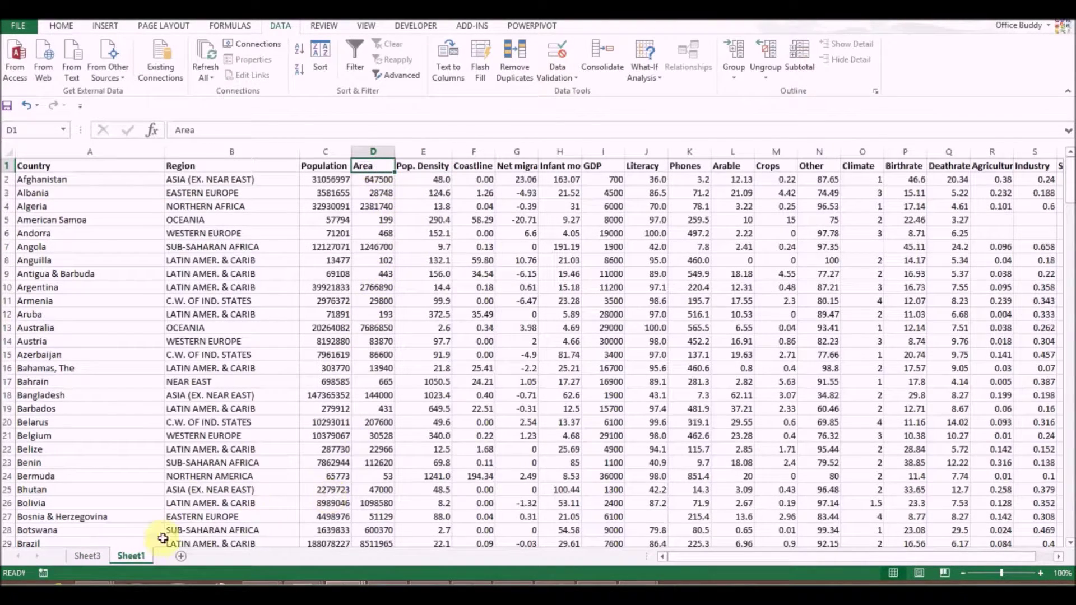
click(87, 556)
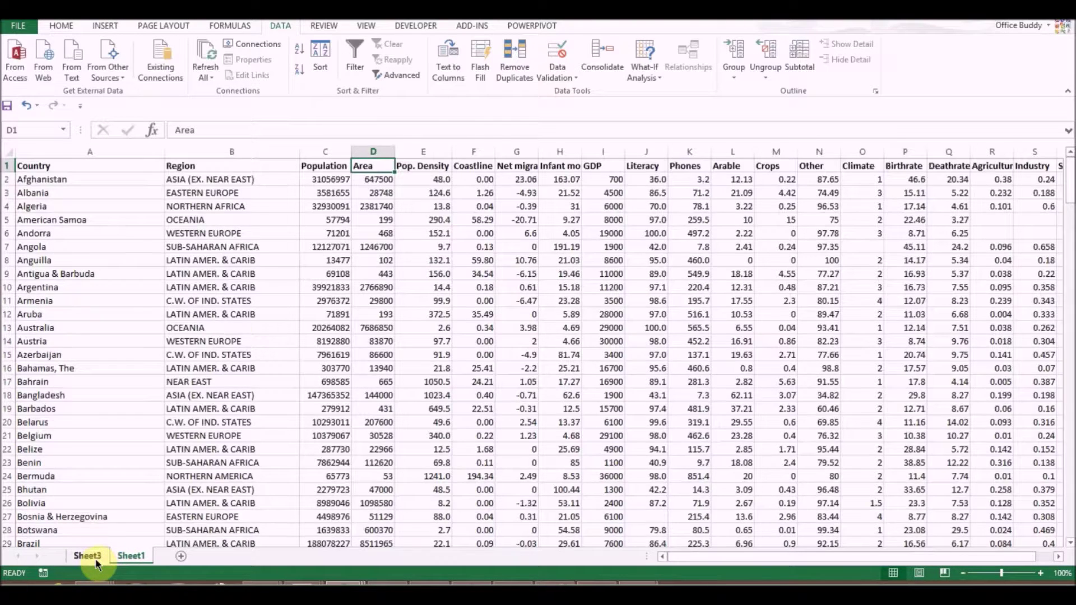
drag(1019, 487, 1009, 316)
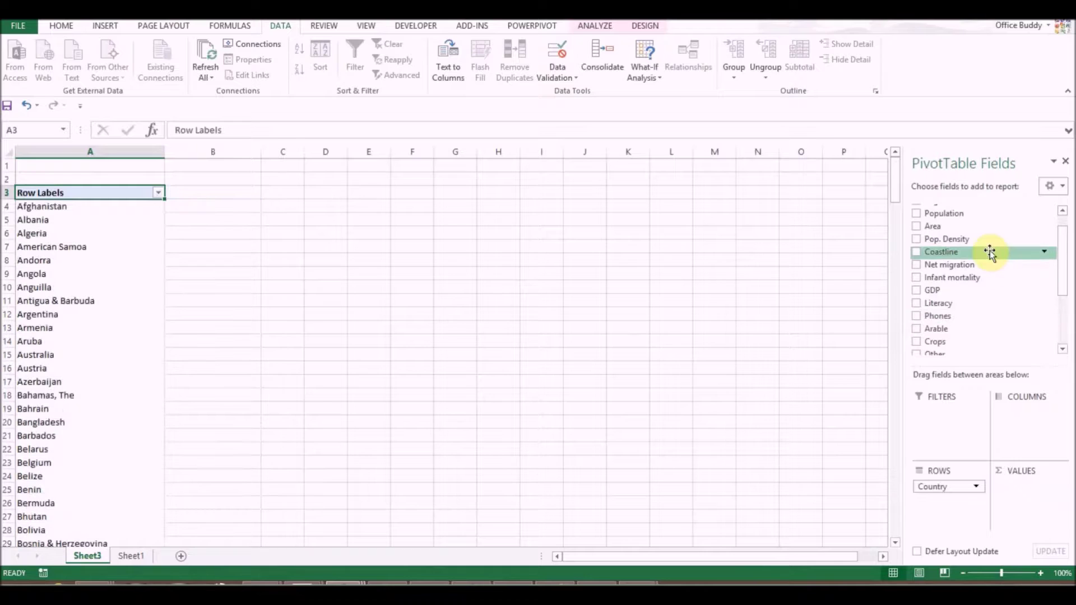
drag(955, 229, 1035, 494)
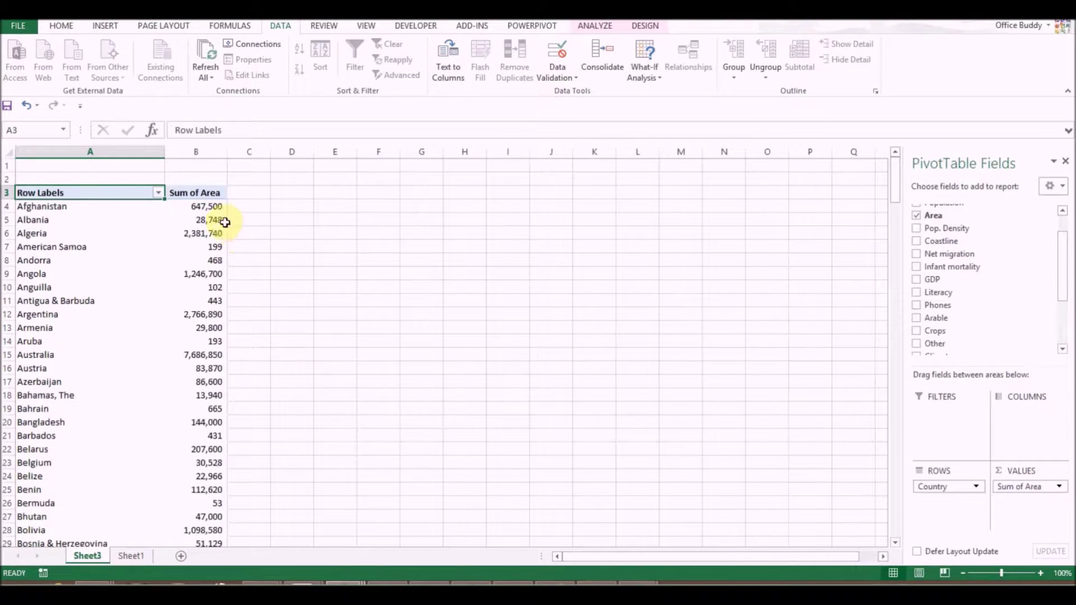
click(208, 208)
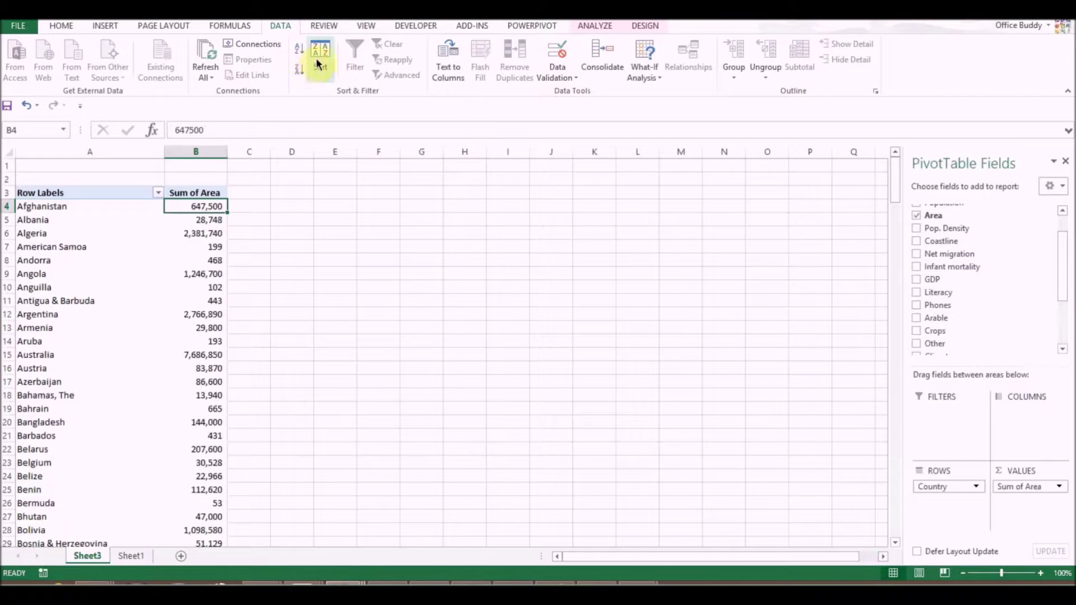
Sort the pivot's countries by Sum of Area largest first, putting Russia (17,075,200) above Canada
click(304, 70)
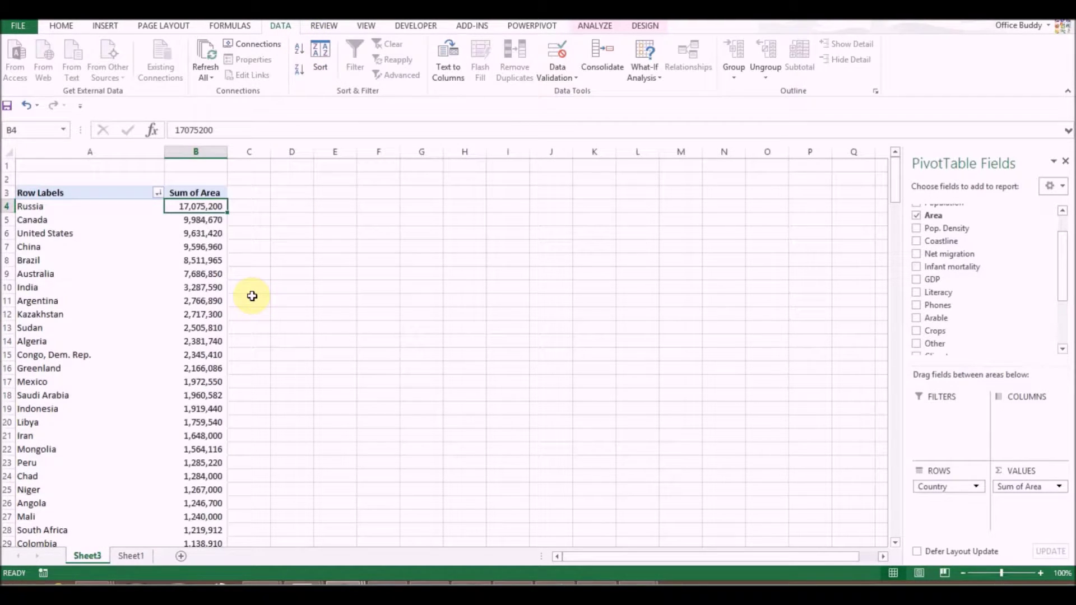
mouse_move(226, 234)
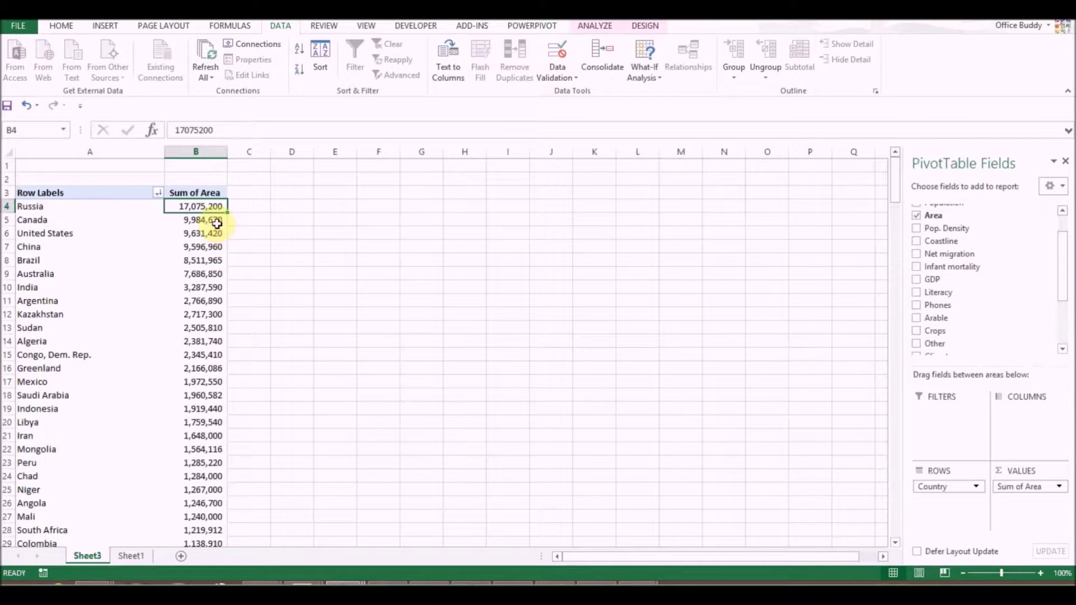
click(217, 224)
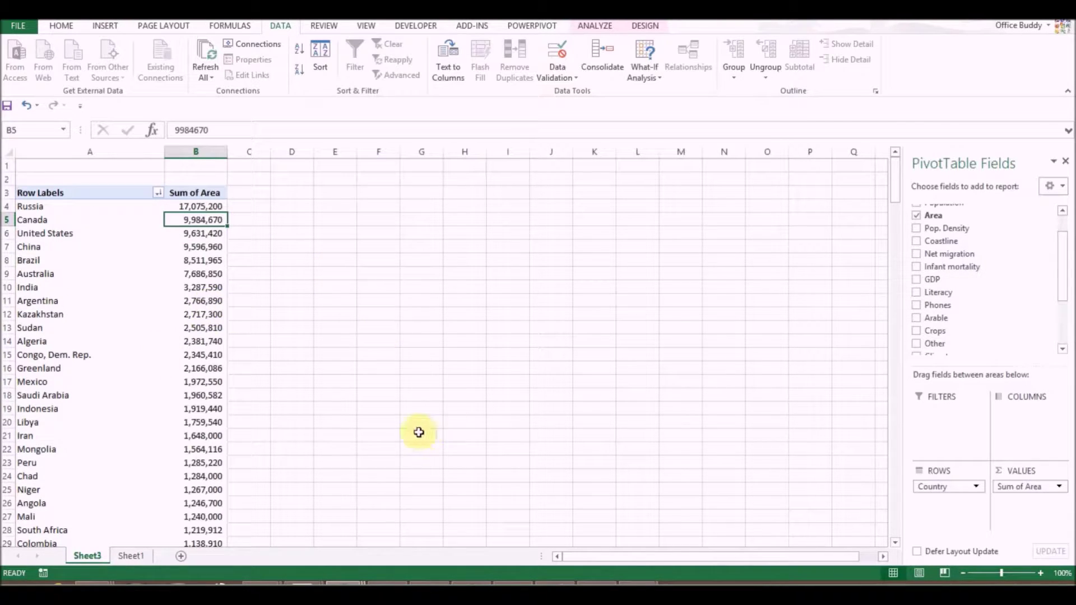
Remove Country from the pivot rows, leaving one Sum of Area total of 135,797,519
drag(933, 487, 960, 313)
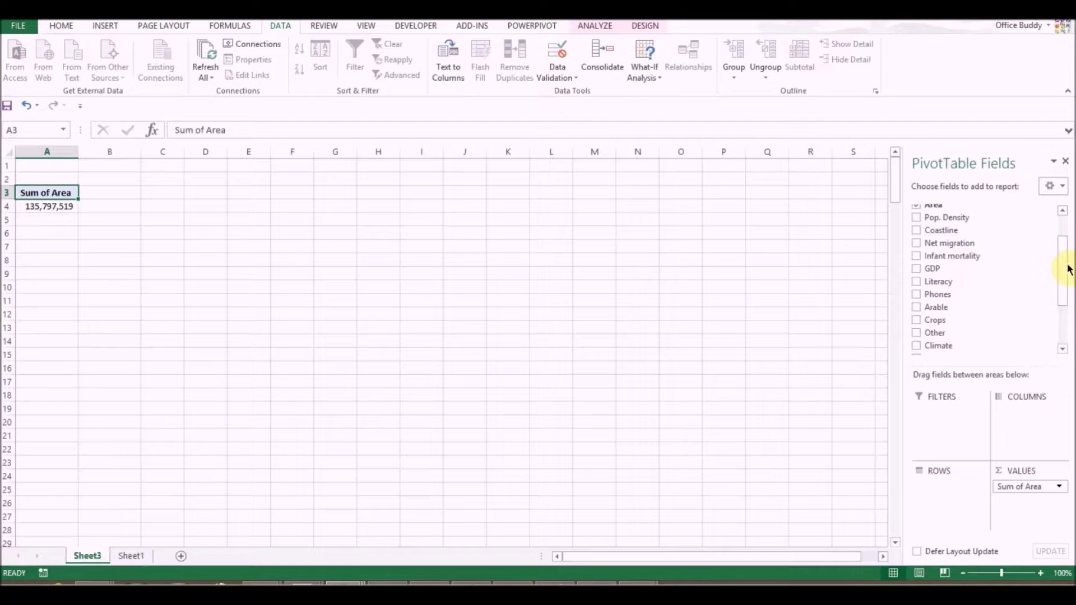
drag(1067, 269, 1065, 212)
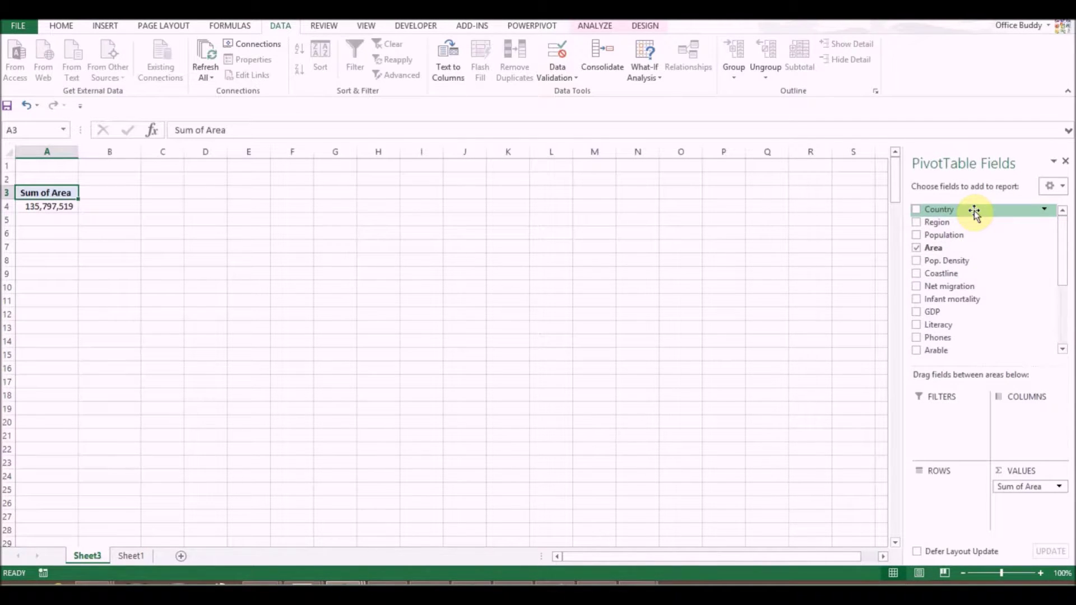
drag(975, 213, 947, 423)
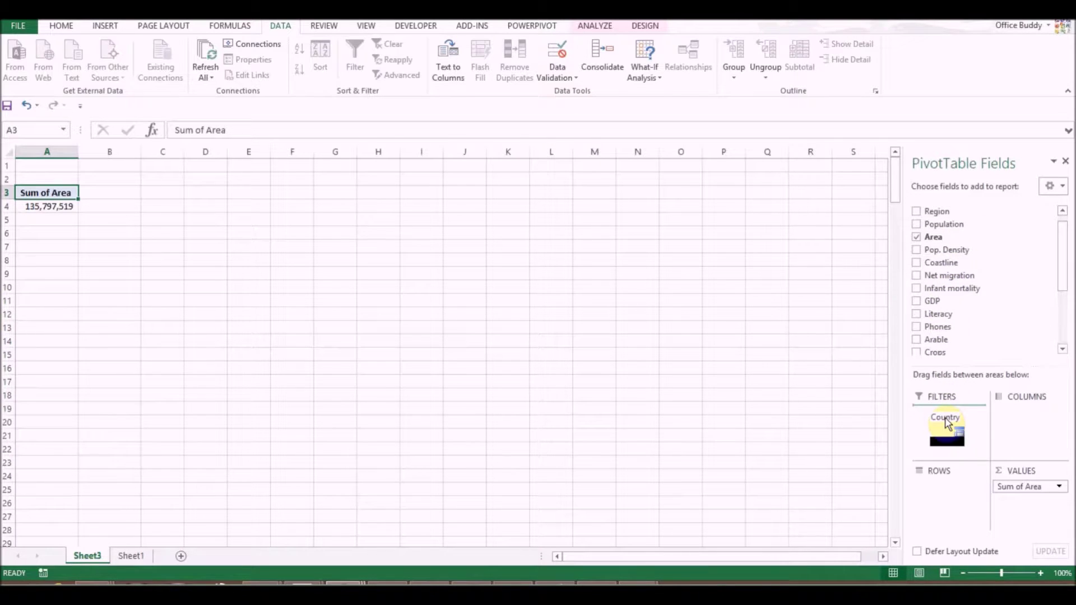
Make Country a report filter and clear all countries with Select Multiple Items enabled
mouse_move(948, 424)
mouse_down()
mouse_move(947, 433)
mouse_move(950, 423)
mouse_up()
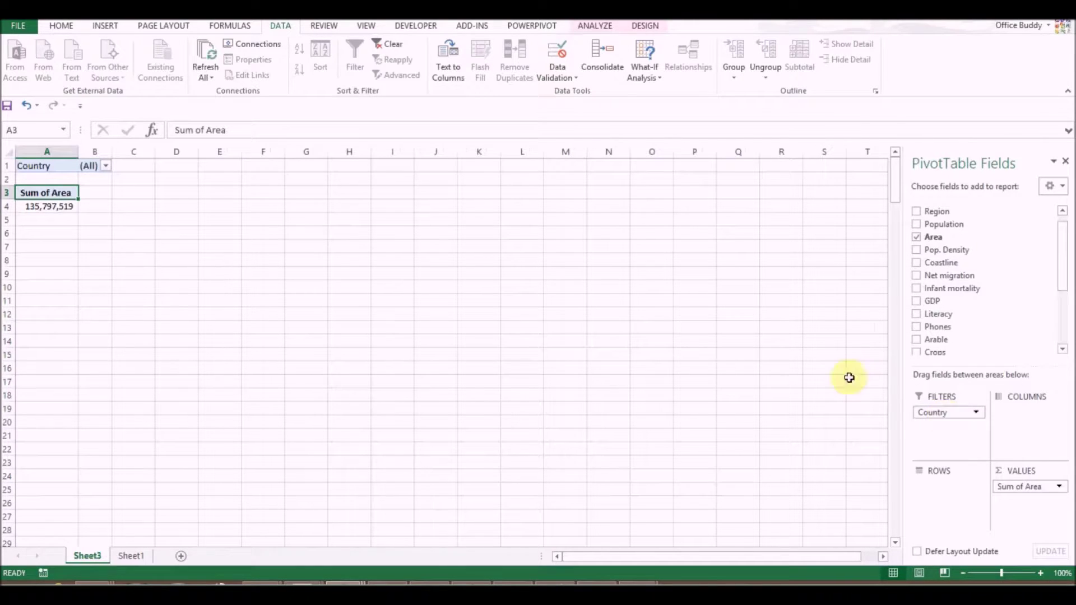
click(105, 166)
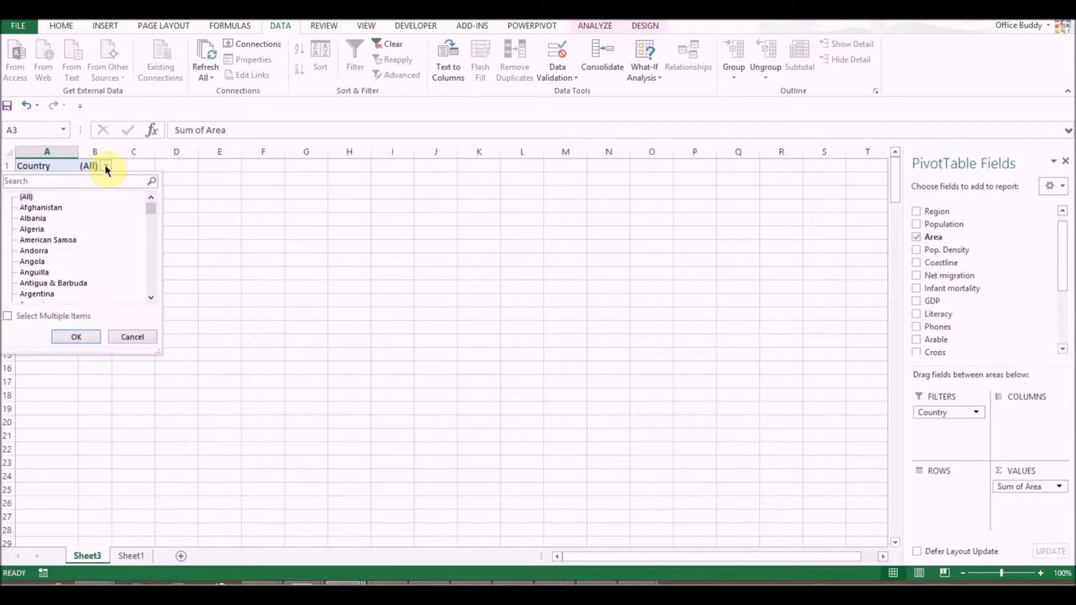
click(56, 320)
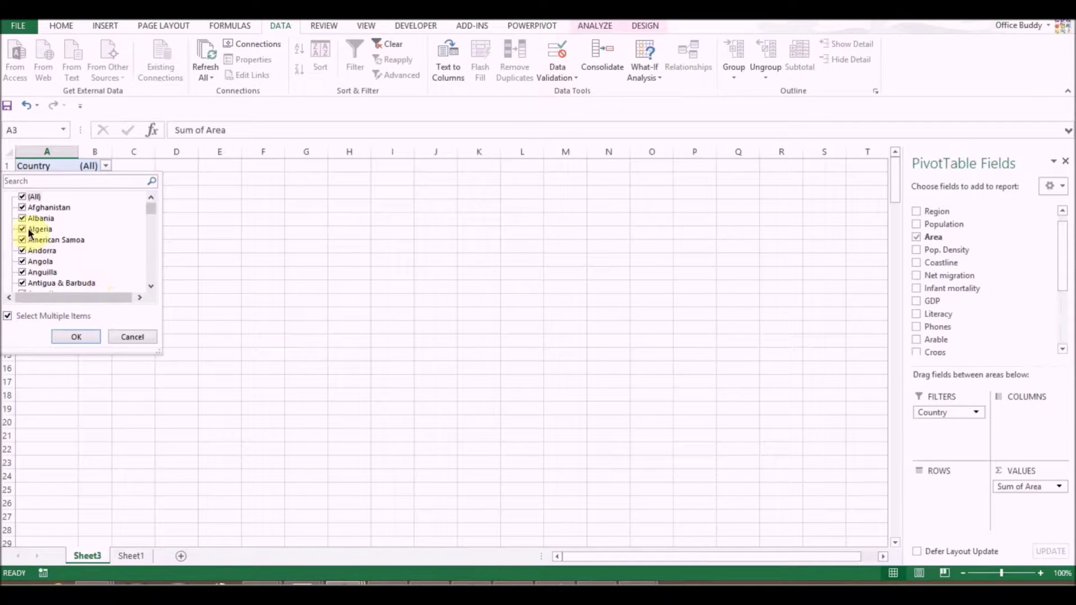
click(25, 197)
mouse_move(149, 209)
mouse_down()
mouse_move(151, 222)
mouse_move(149, 204)
mouse_up()
Filter to Afghanistan, Albania, Algeria, American Samoa, Andorra and Anguilla, totalling 3,059,200
click(23, 207)
click(23, 218)
click(23, 228)
click(23, 240)
click(23, 250)
click(23, 272)
click(83, 337)
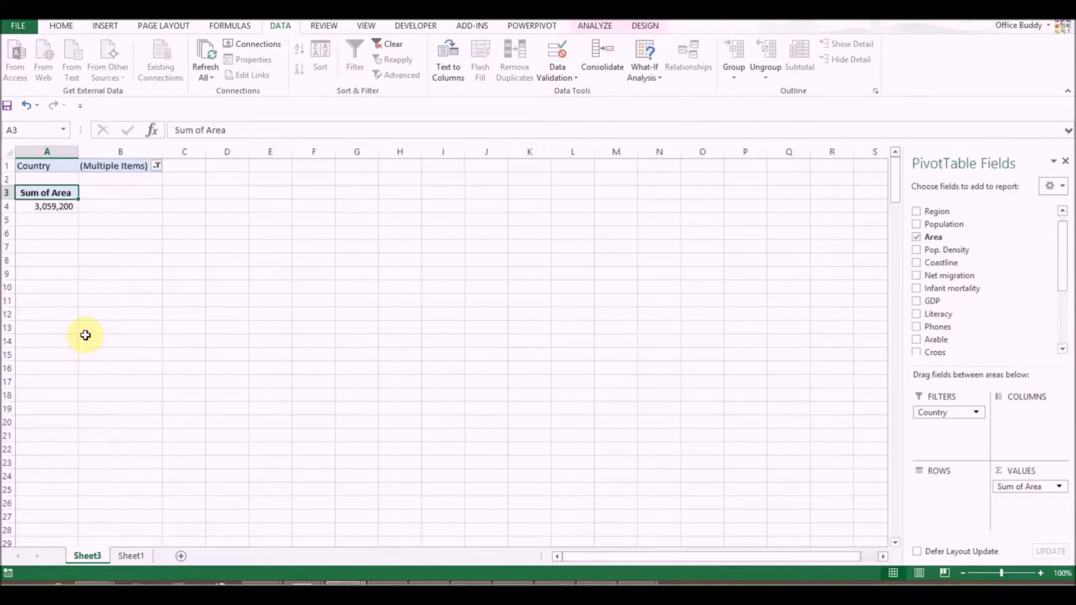
Review the country filter choices unchanged, then move Country from filters into the rows
click(54, 208)
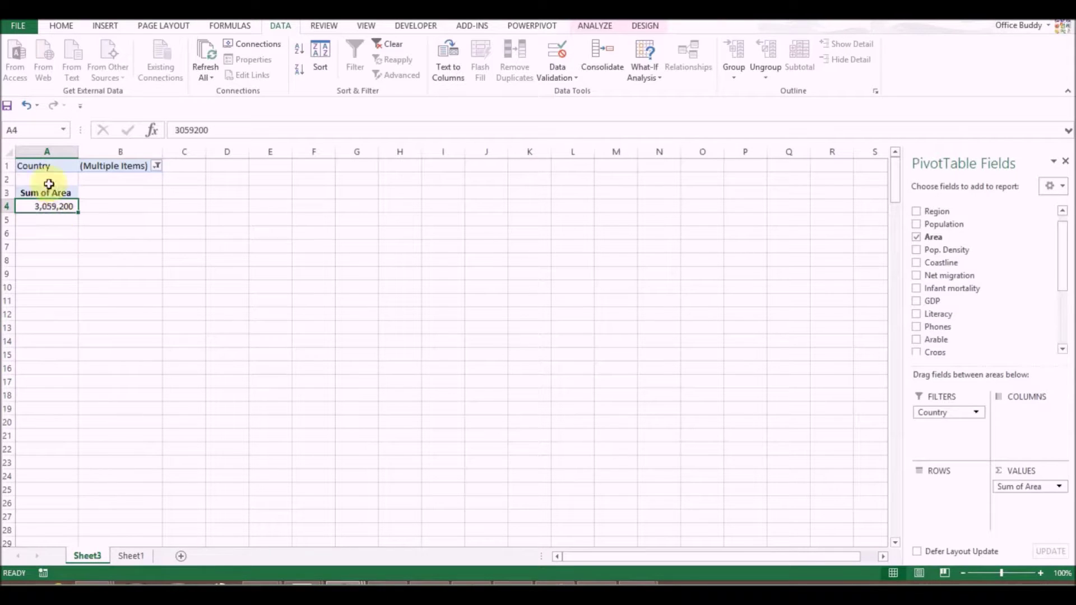
click(157, 166)
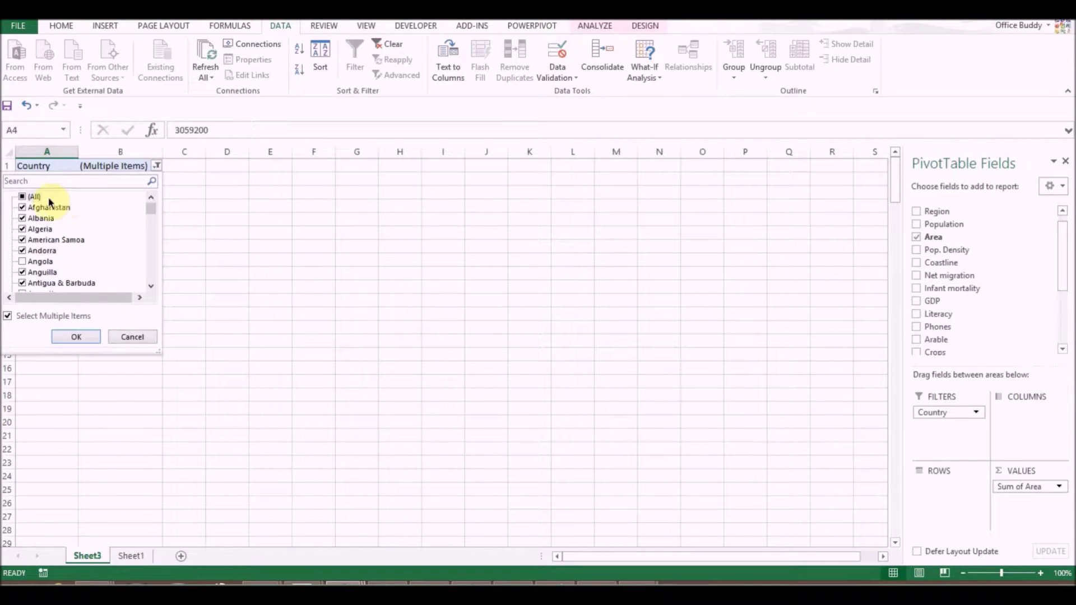
click(180, 221)
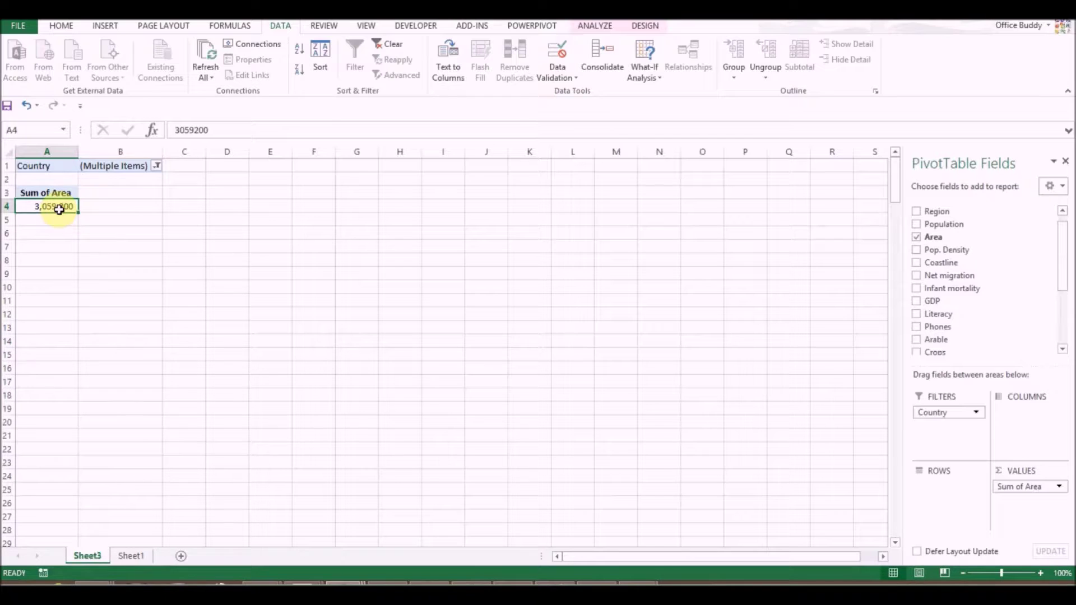
drag(928, 415, 941, 497)
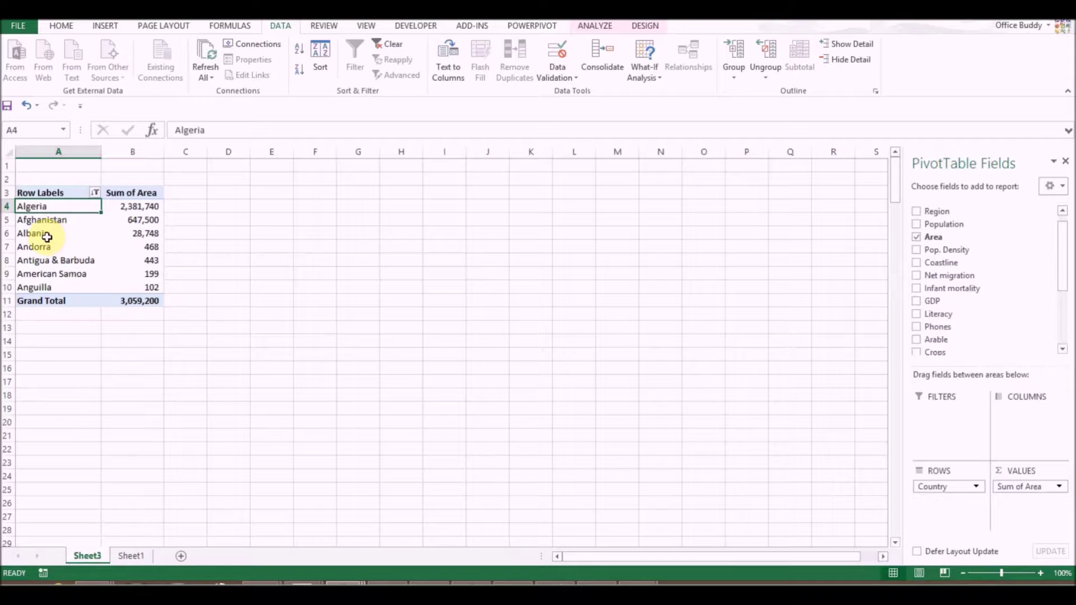
Replace Country with Region in the pivot rows, listing 11 regions with a 135,797,519 Grand Total
drag(935, 489, 942, 364)
drag(1064, 254, 1060, 217)
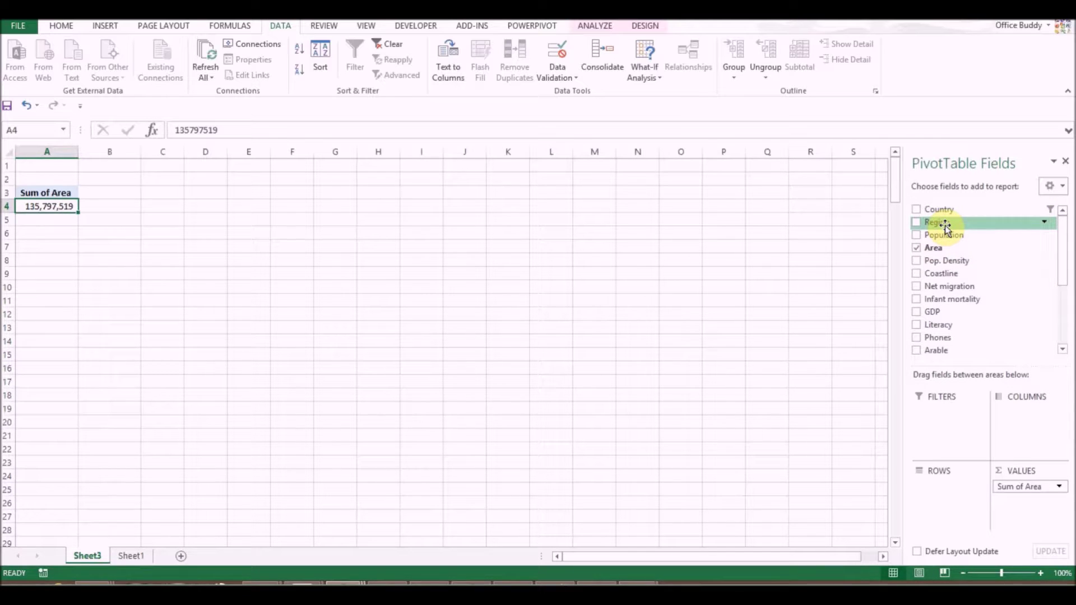
drag(945, 227, 952, 510)
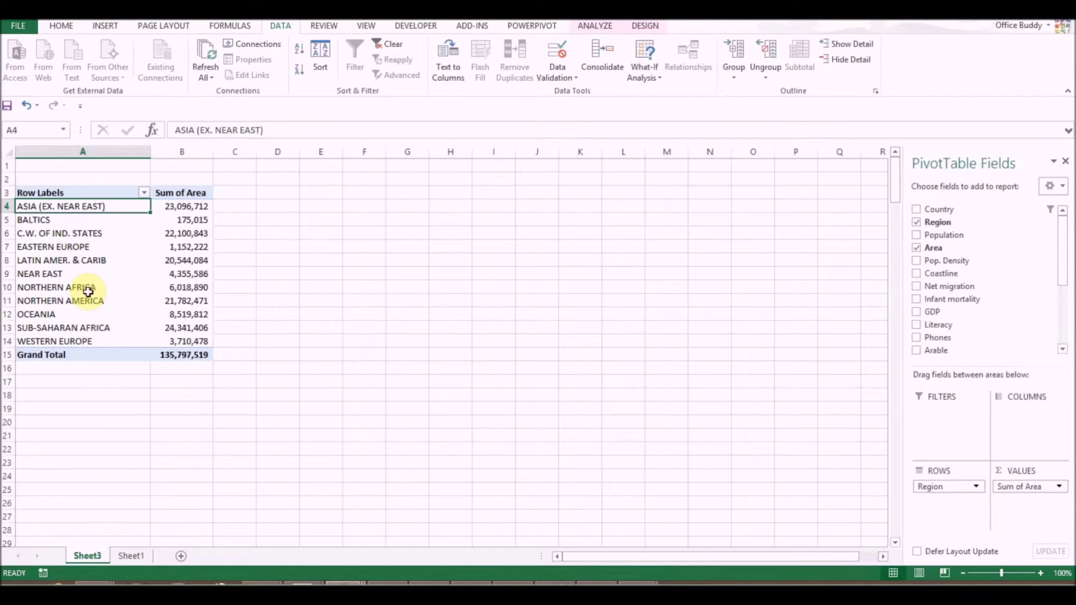
Swap Sum of Area for Sum of Population as the pivot's value field
click(186, 208)
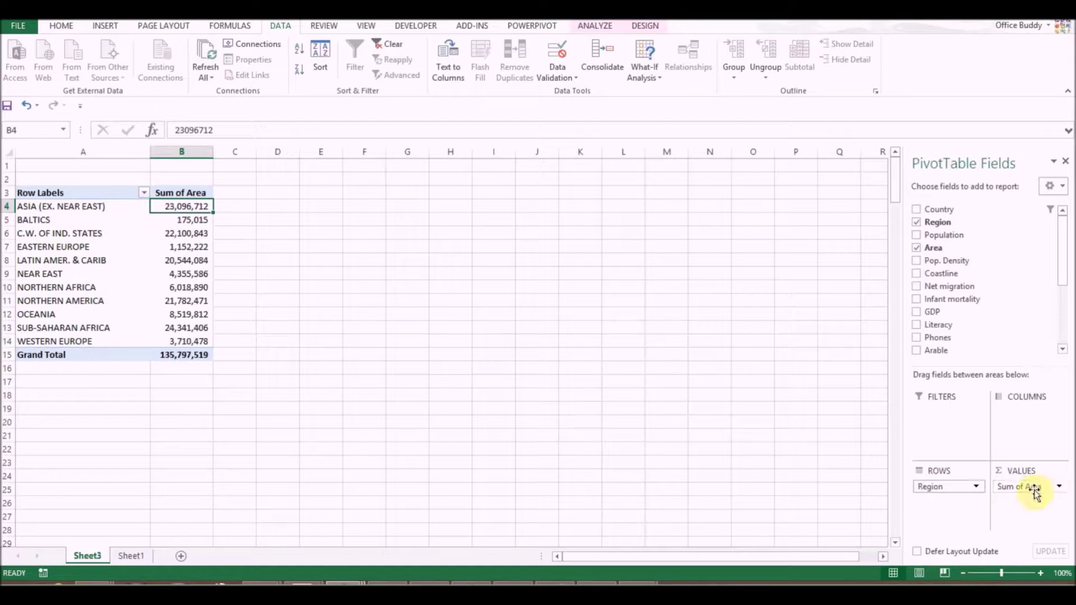
drag(1034, 488, 1045, 297)
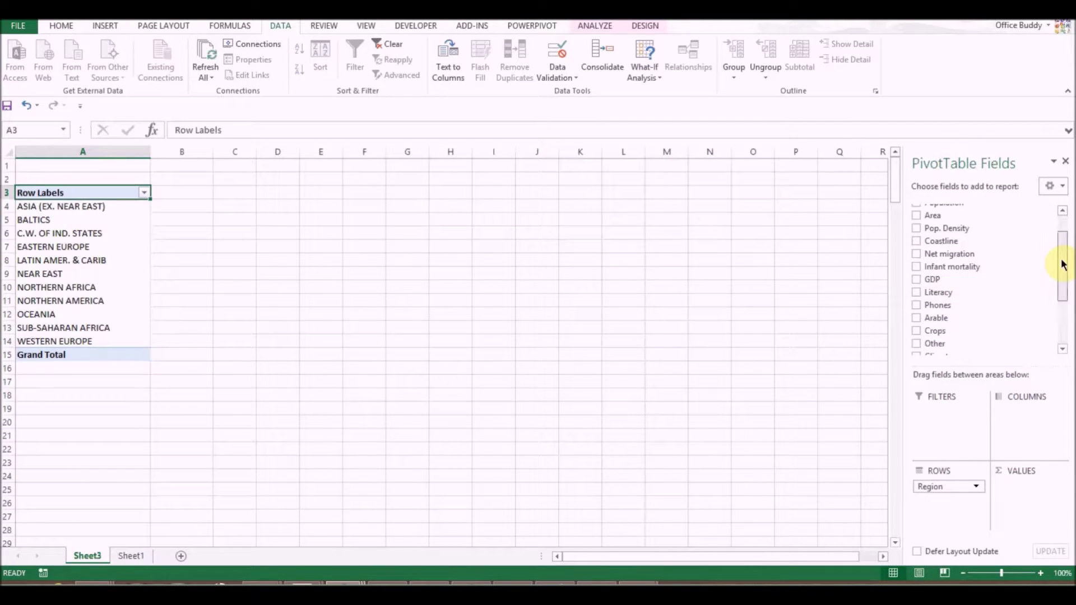
scroll(1062, 264, up, 3)
drag(986, 246, 1041, 496)
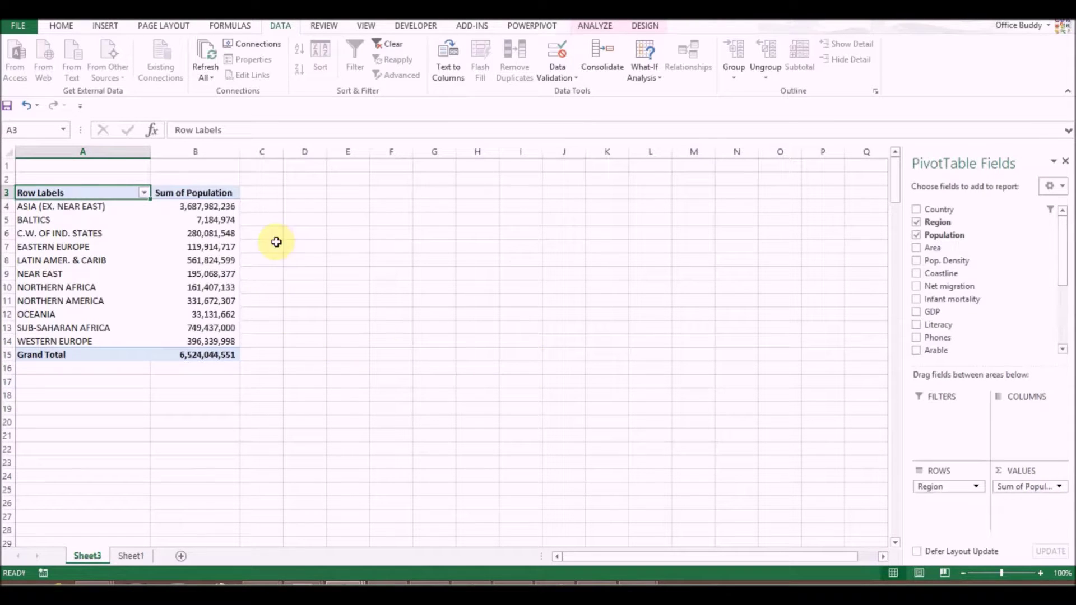
Sort the regions by total population largest first, with Asia (Ex. Near East) on top
click(211, 221)
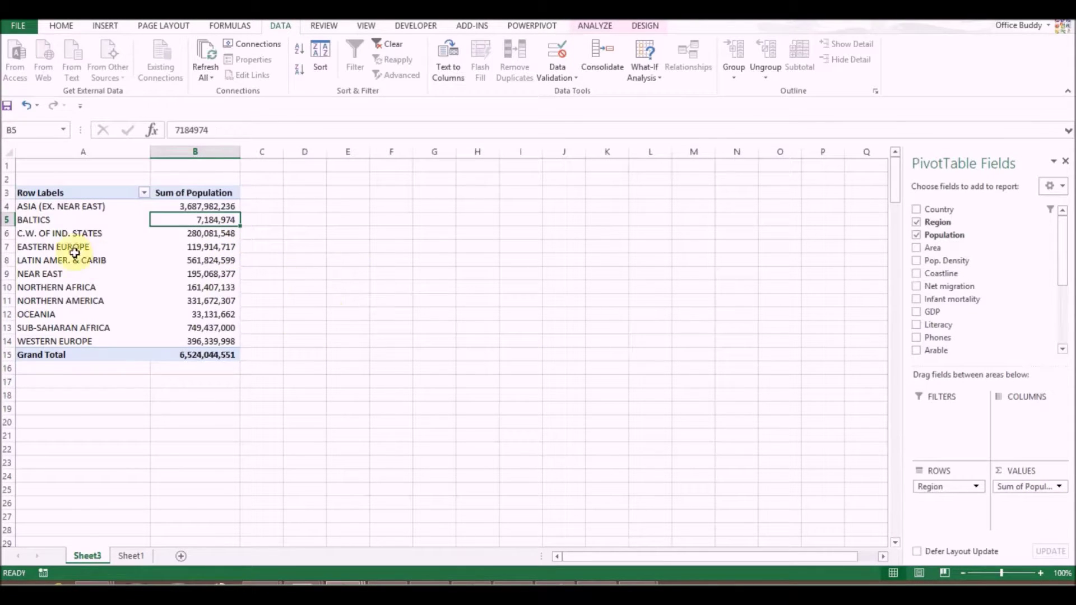
click(54, 210)
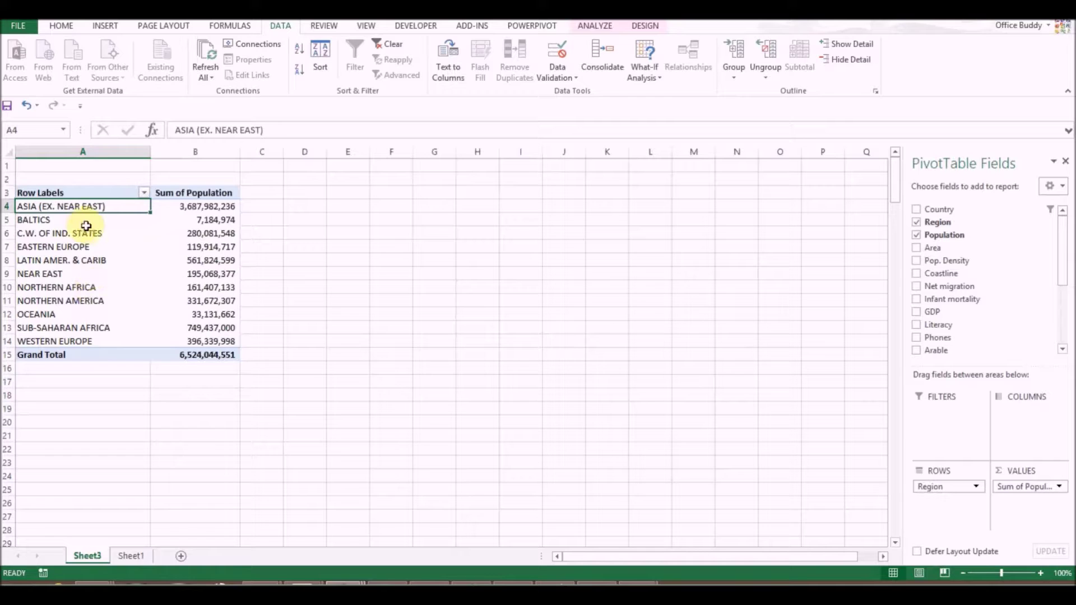
click(216, 209)
mouse_move(213, 291)
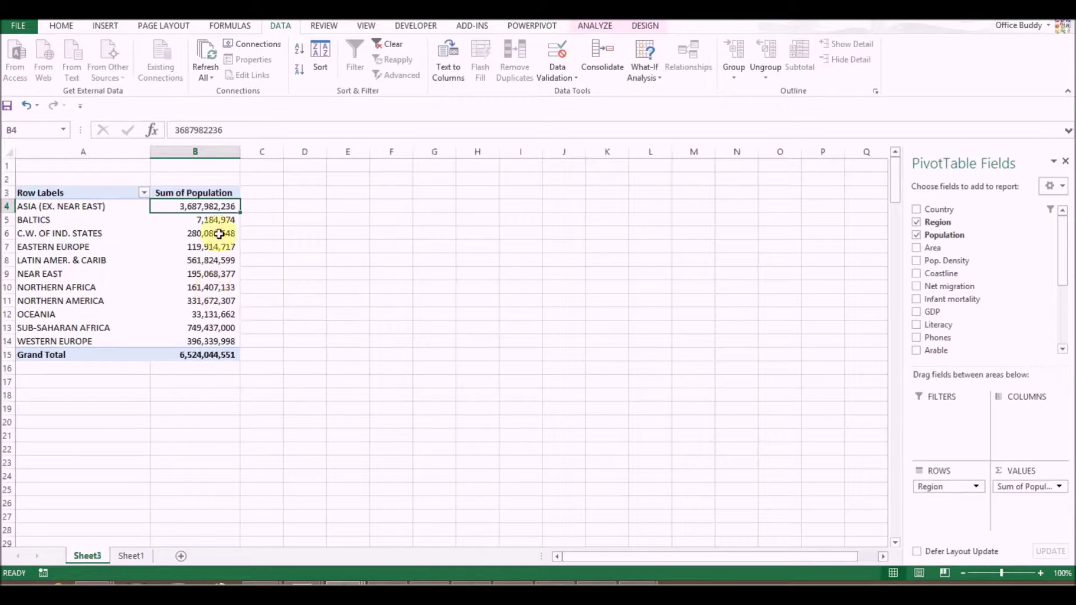
click(300, 71)
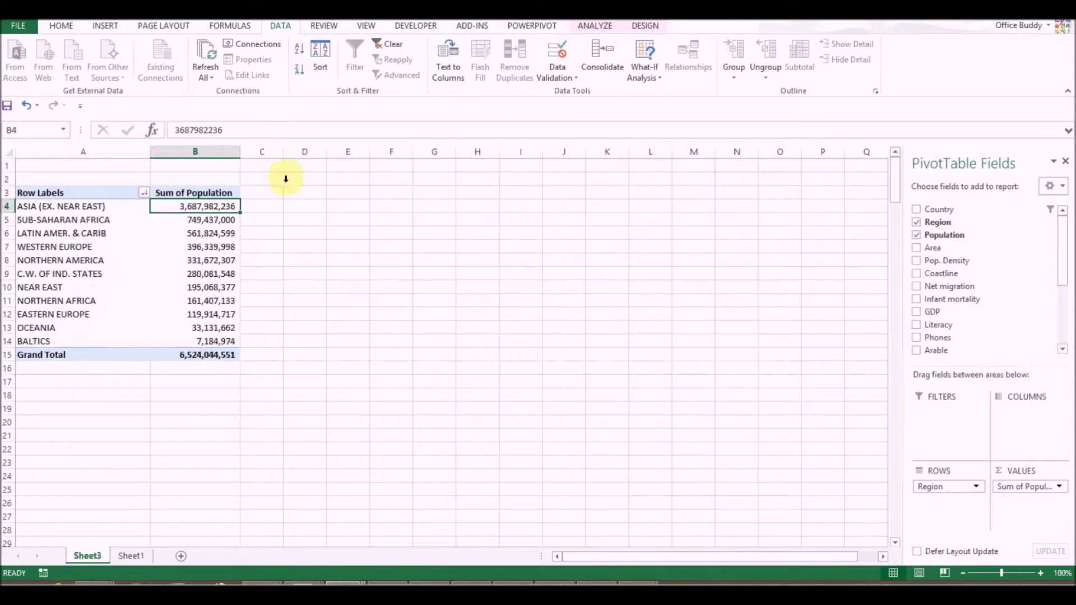
Check the sorted regions, selecting Asia (Ex. Near East) and Sub-Saharan Africa at 749,437,000
click(91, 207)
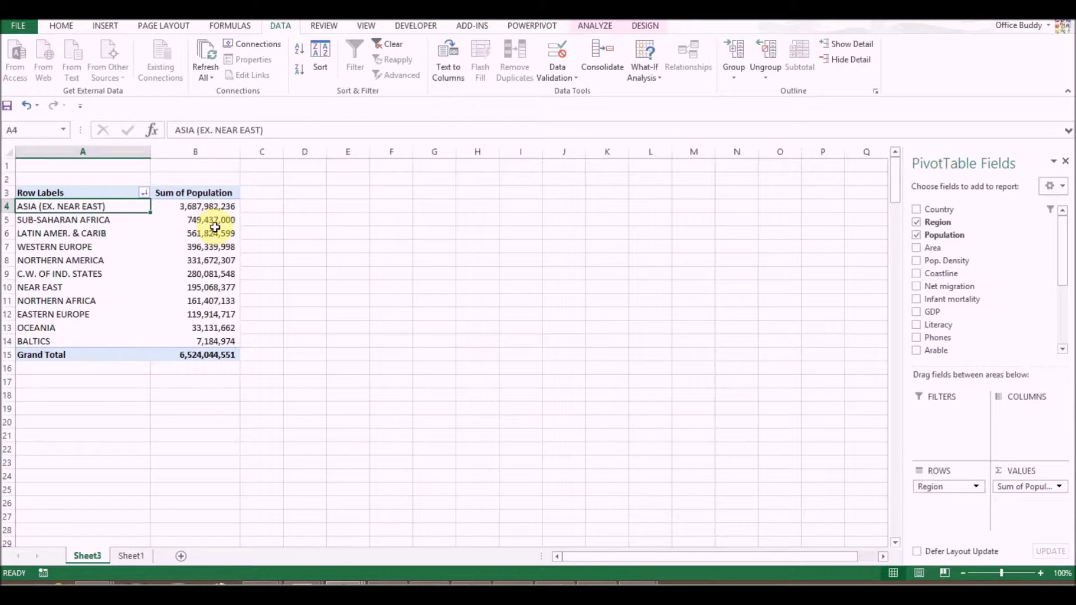
mouse_move(215, 227)
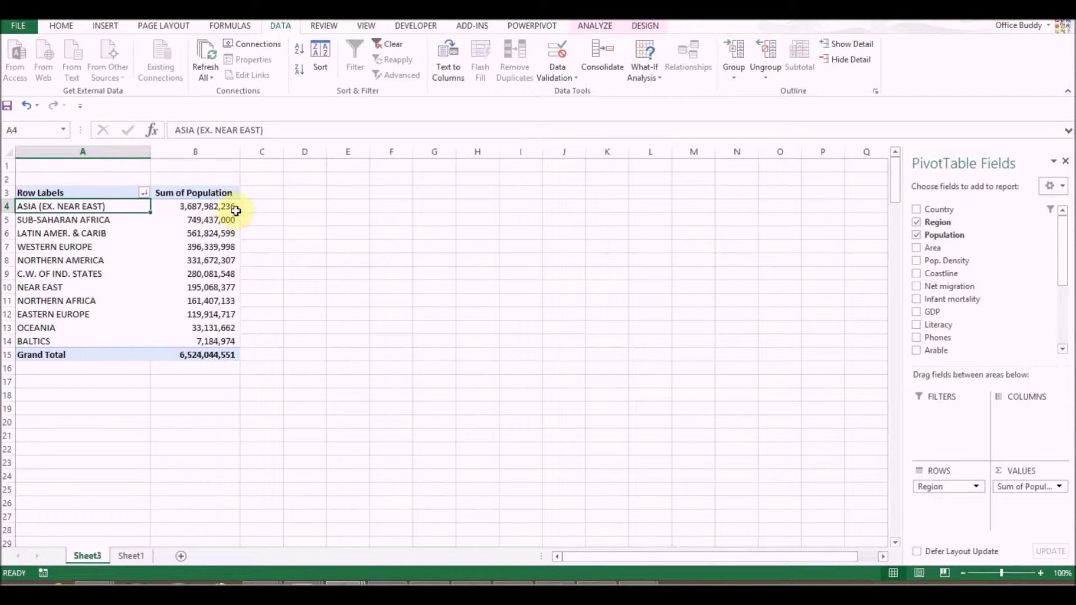
click(87, 222)
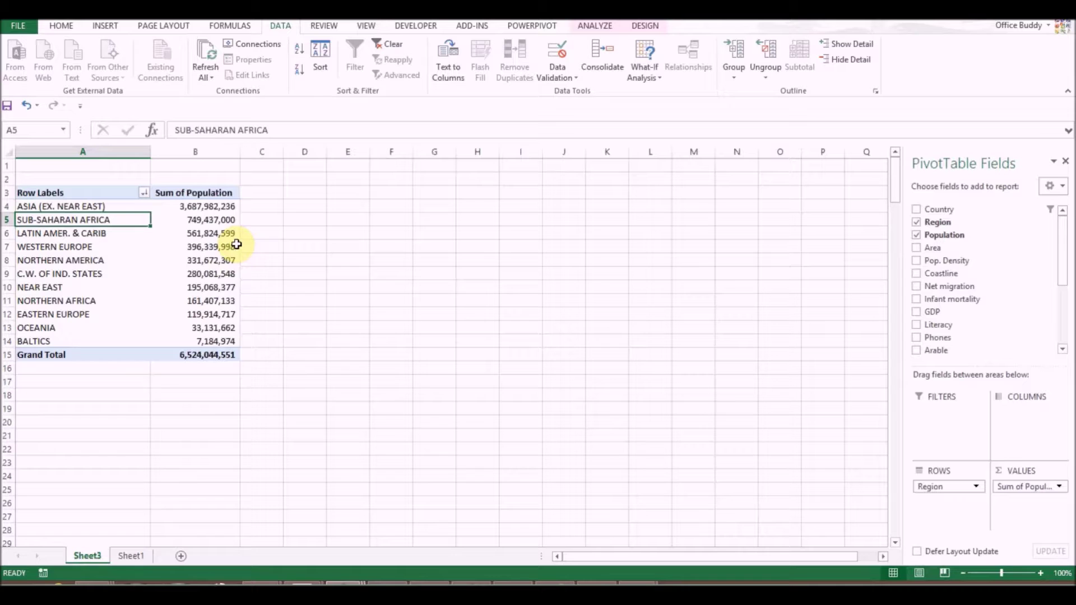
click(214, 219)
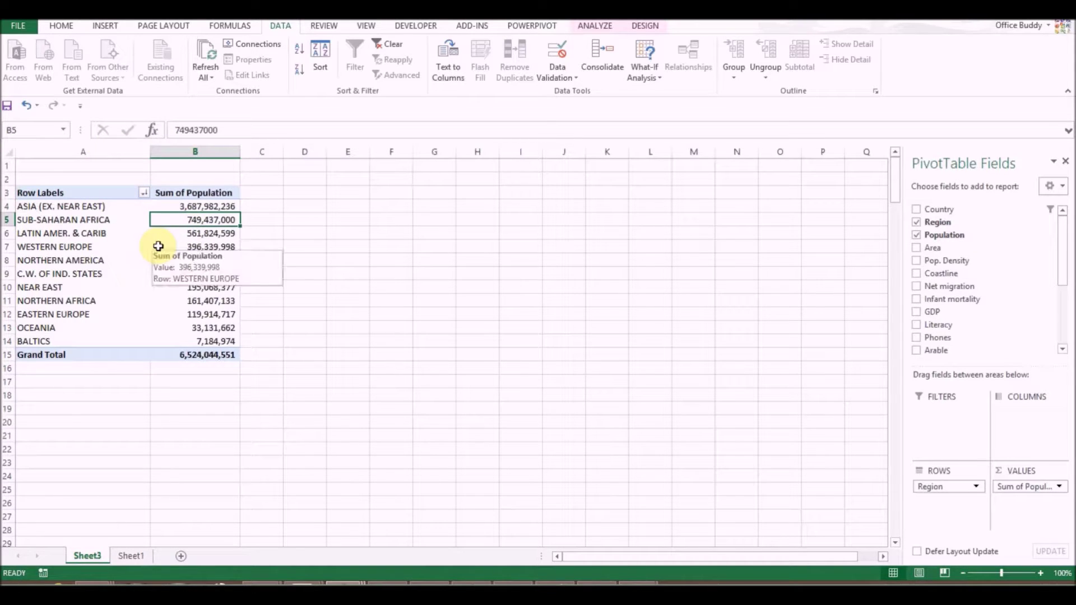
click(108, 208)
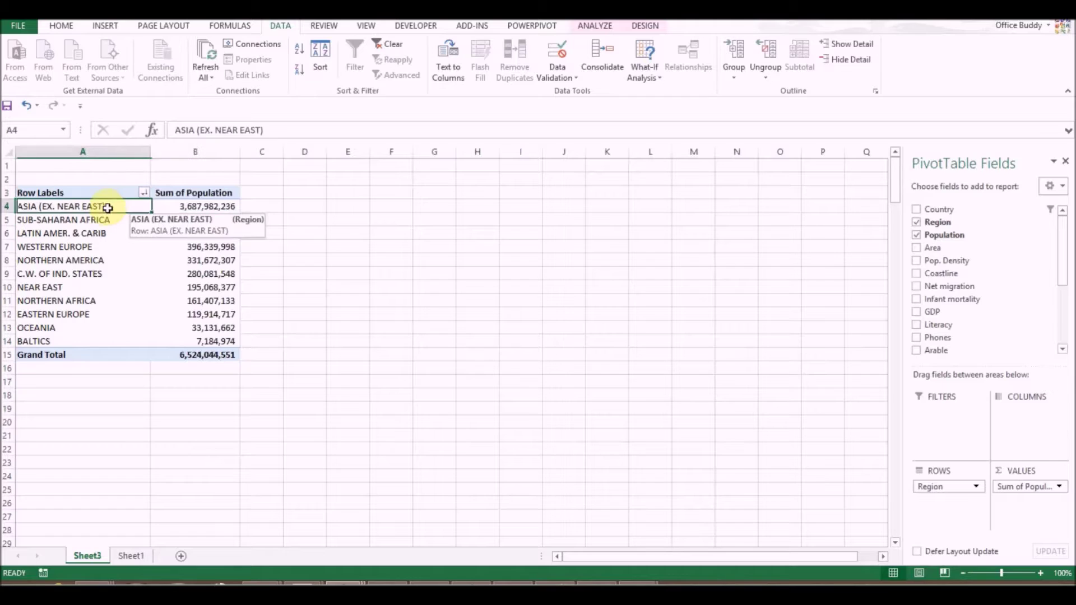
click(106, 221)
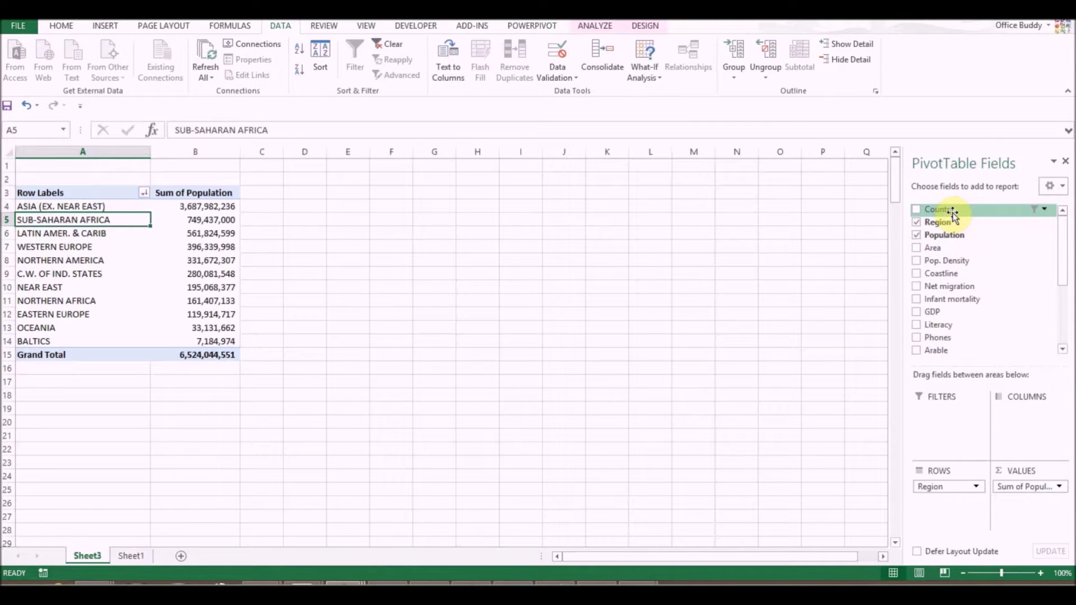
Put Country in the rows, then the report filter set to all countries, then back in rows
drag(953, 213, 952, 521)
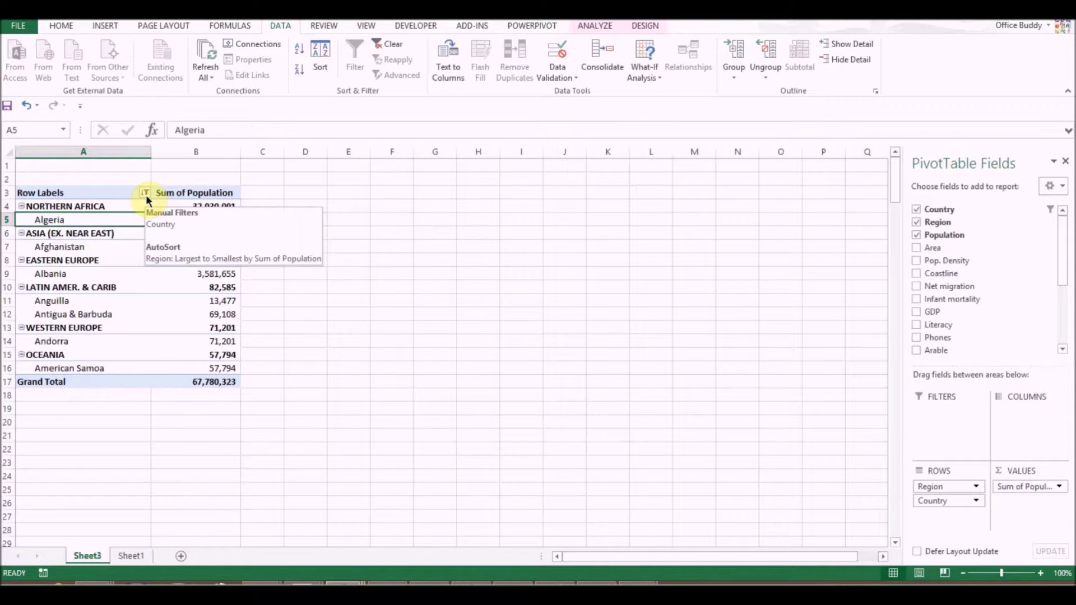
drag(937, 505, 935, 429)
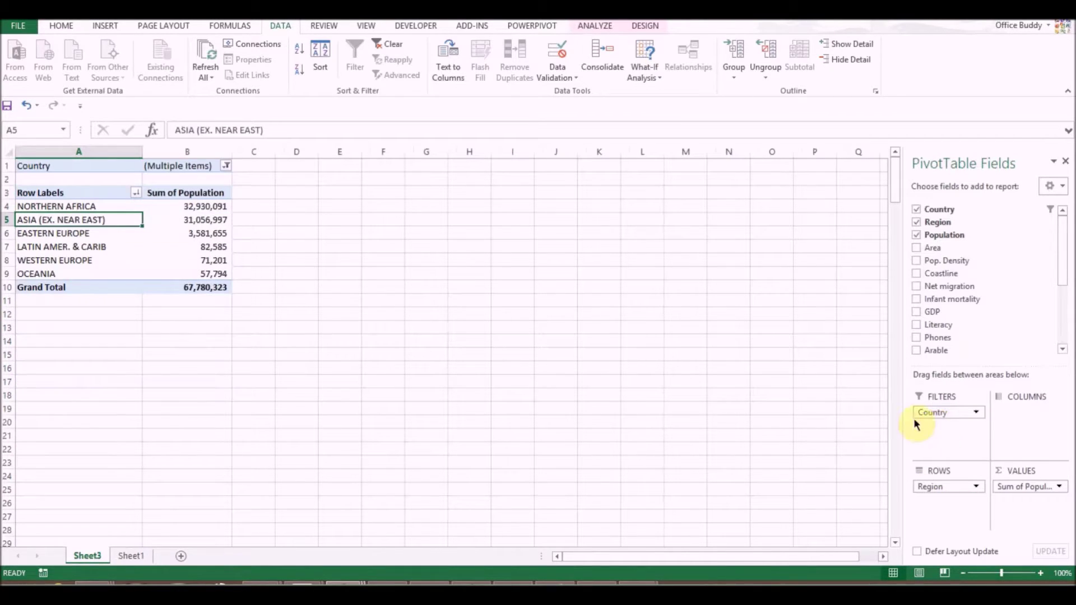
click(226, 165)
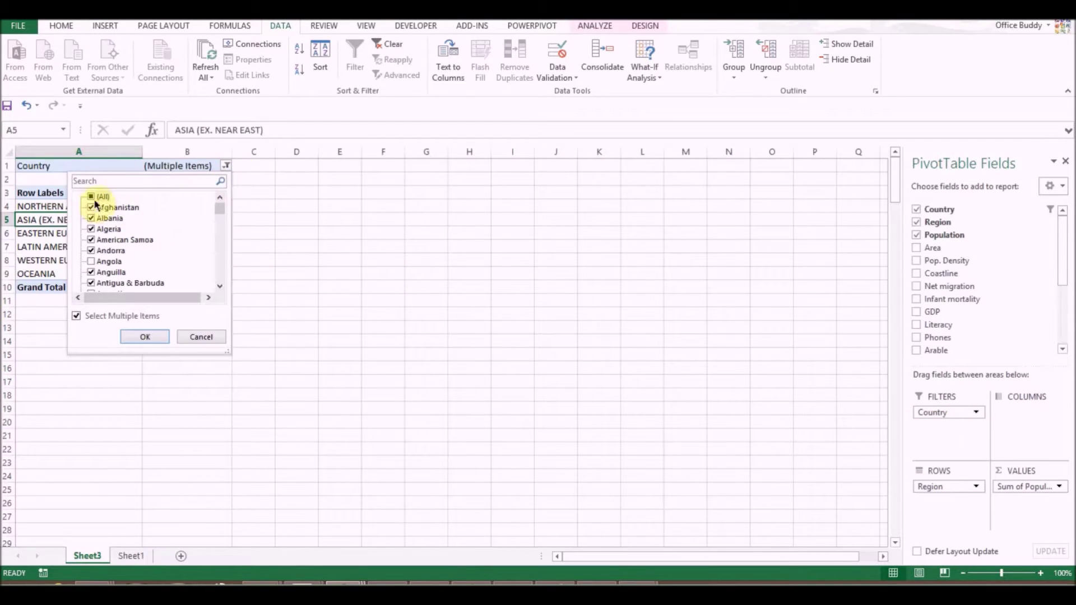
click(141, 342)
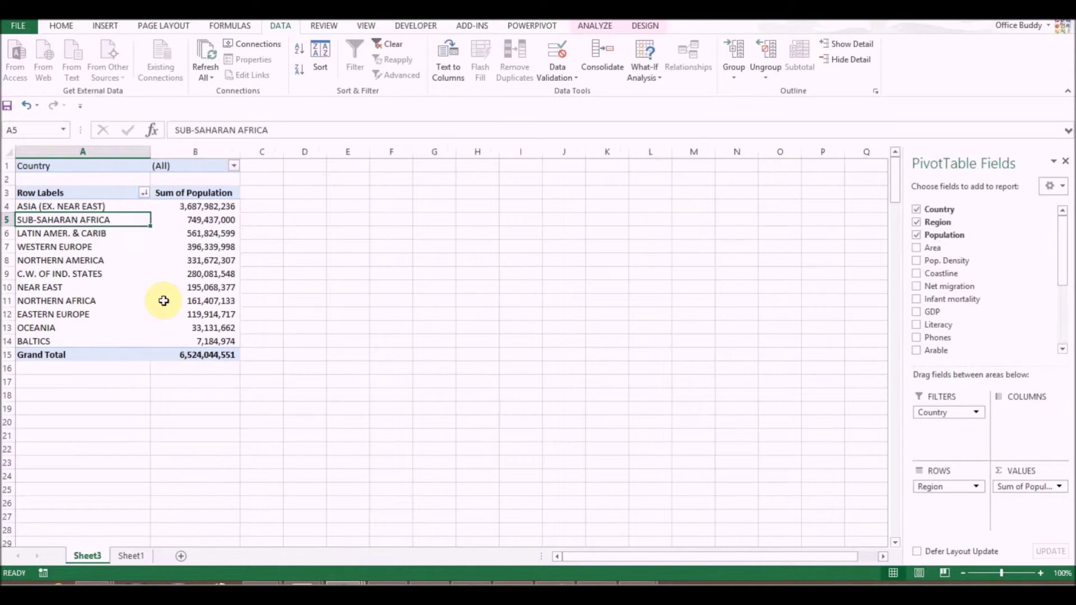
drag(942, 413, 942, 516)
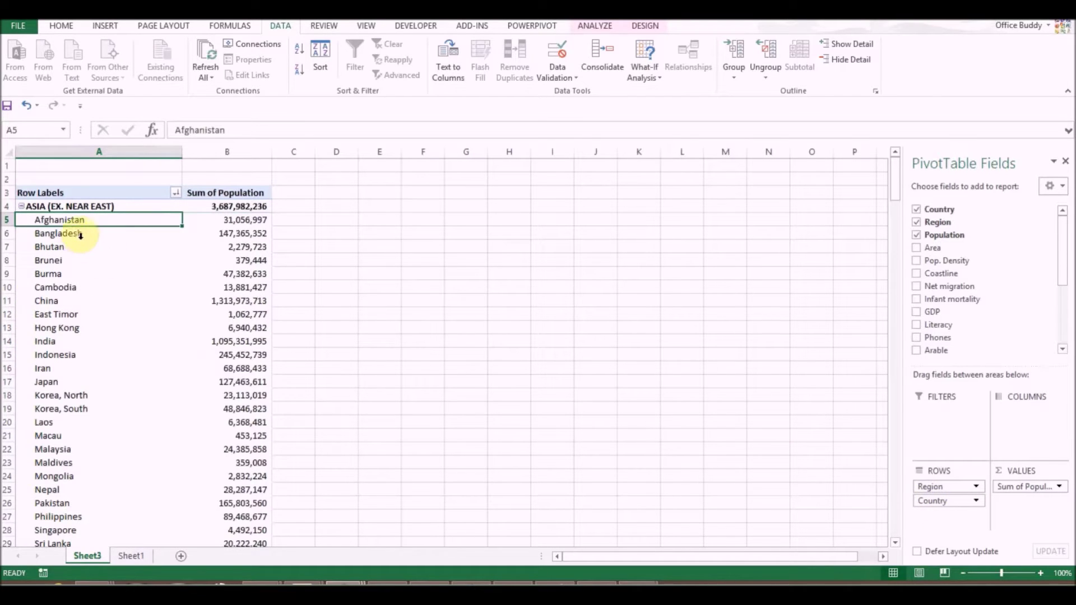
Inspect Asia (Ex. Near East)'s country rows, selecting Bangladesh and Afghanistan (31,056,997)
scroll(80, 235, down, 2)
scroll(84, 248, up, 1)
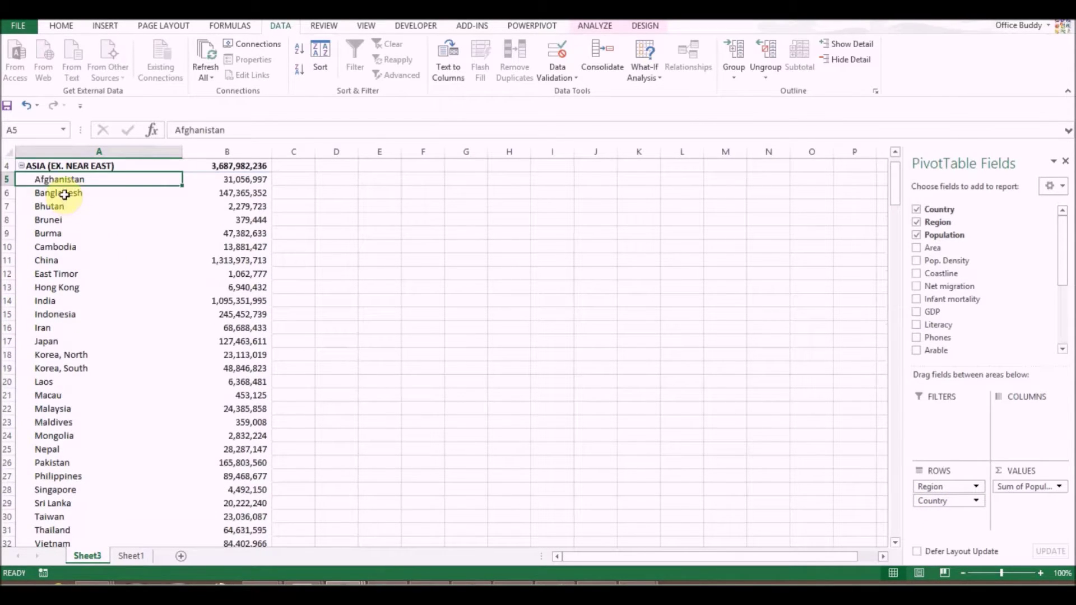
click(65, 195)
scroll(103, 224, up, 2)
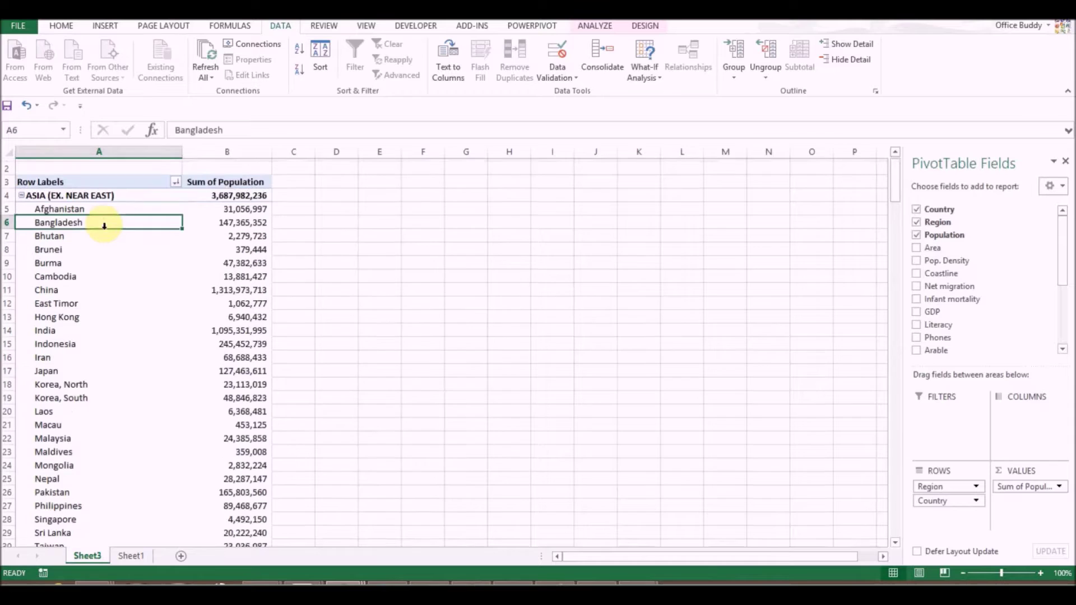
click(118, 219)
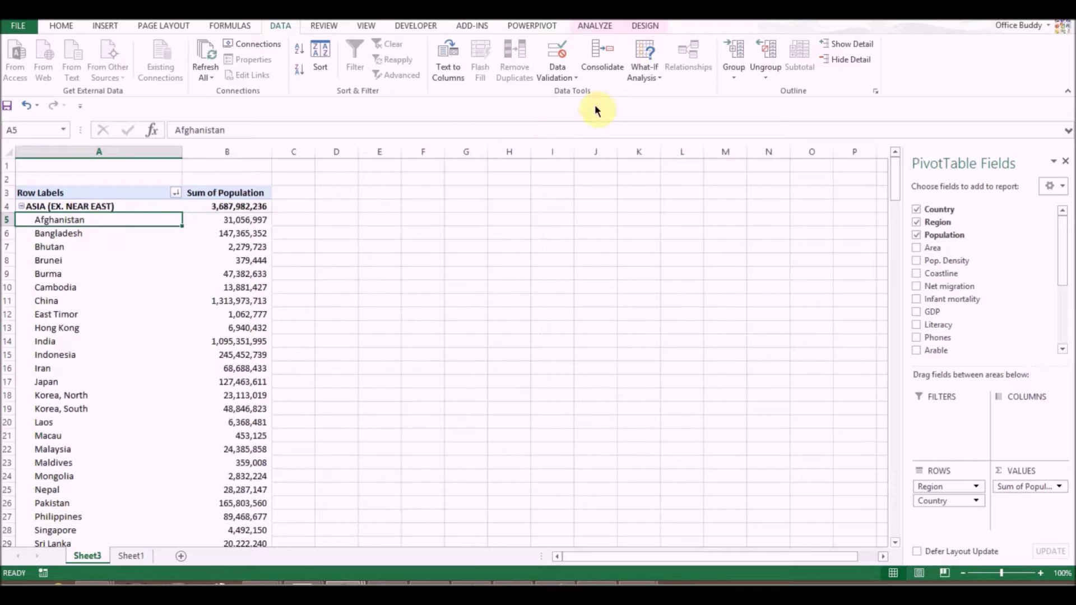
Switch the pivot's Report Layout to Show in Tabular Form
click(643, 27)
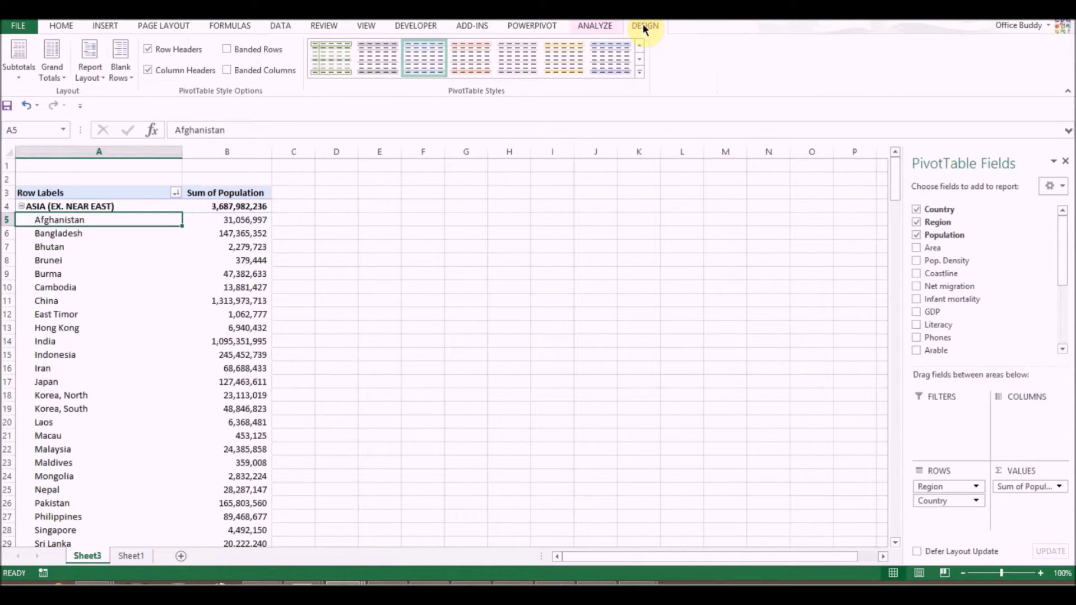
click(100, 83)
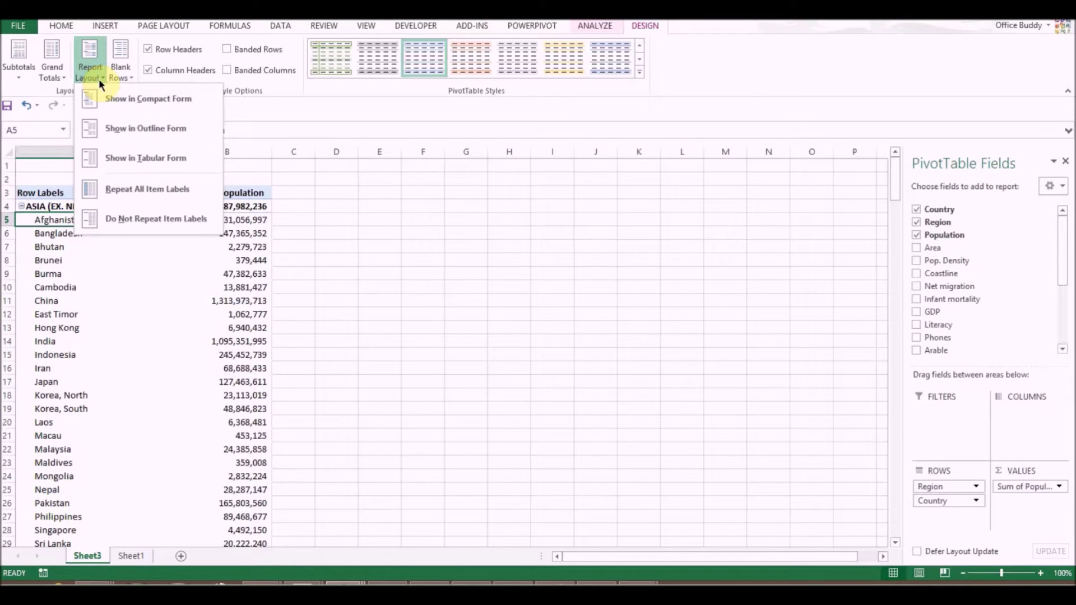
click(145, 158)
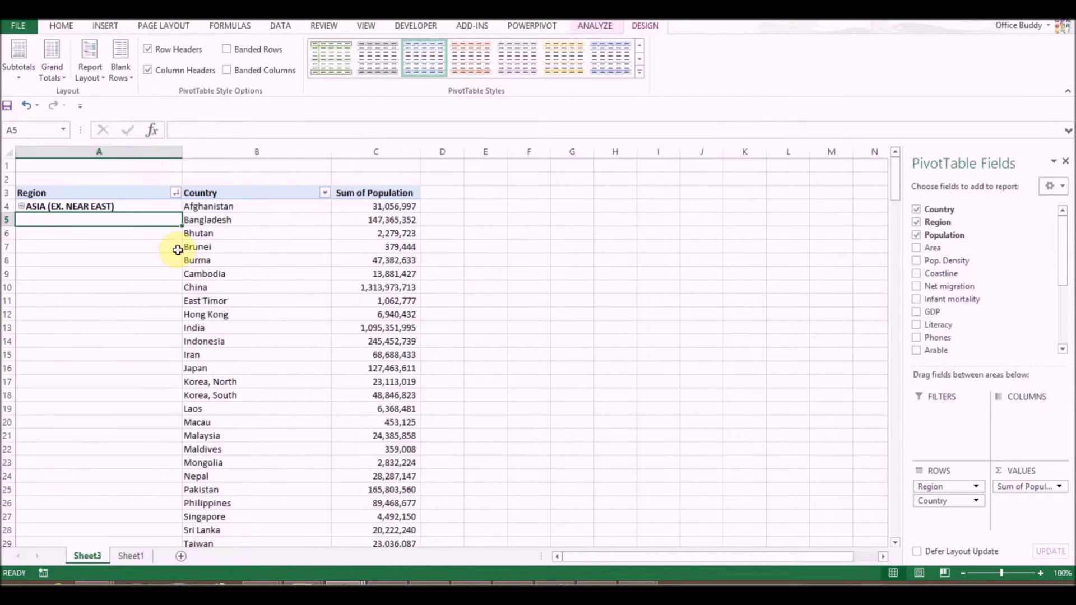
scroll(264, 230, down, 2)
scroll(252, 215, up, 2)
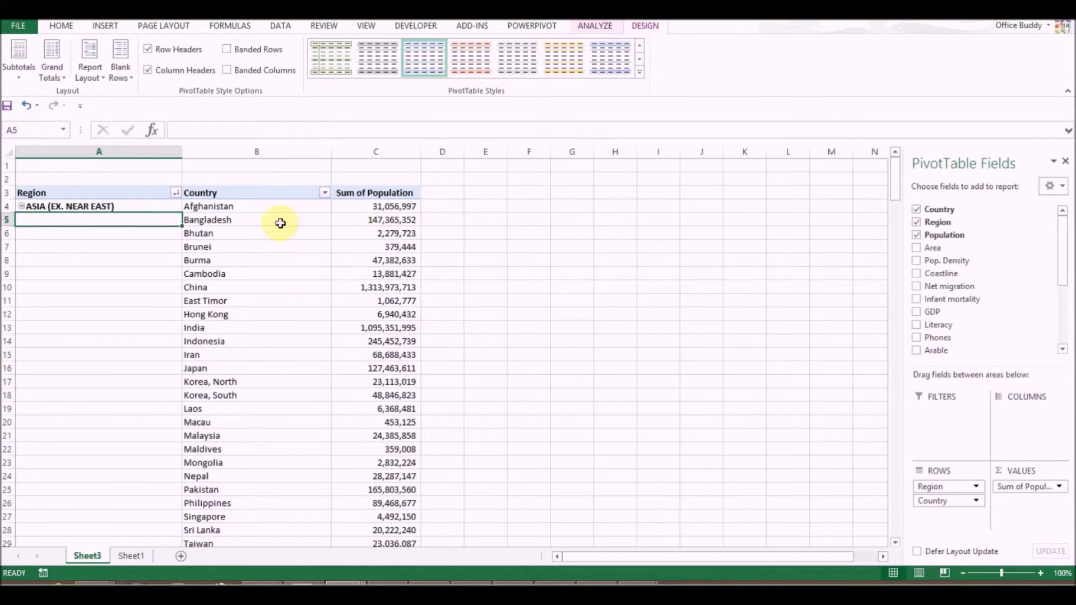
scroll(175, 201, down, 4)
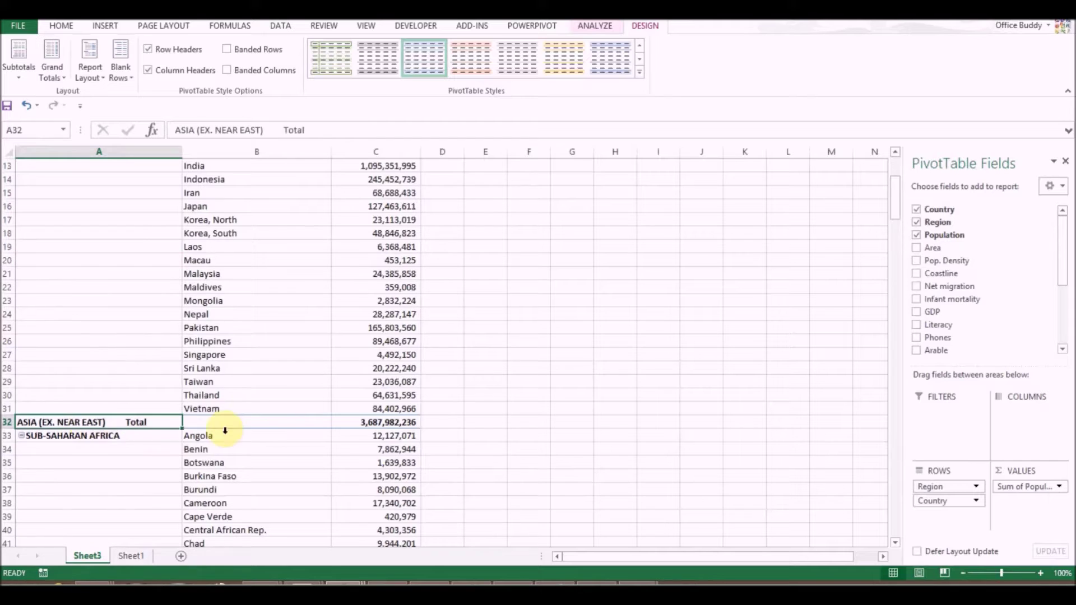
Review the Subtotals options without changes, then check the Burma, Asia (Ex. Near East) and Afghanistan cells
click(354, 424)
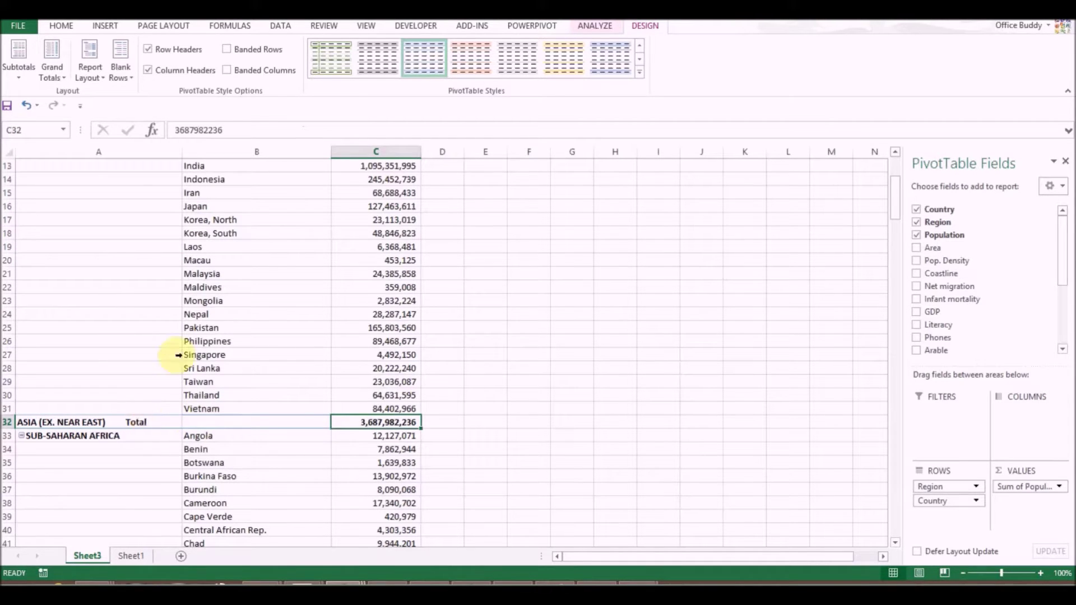
click(19, 67)
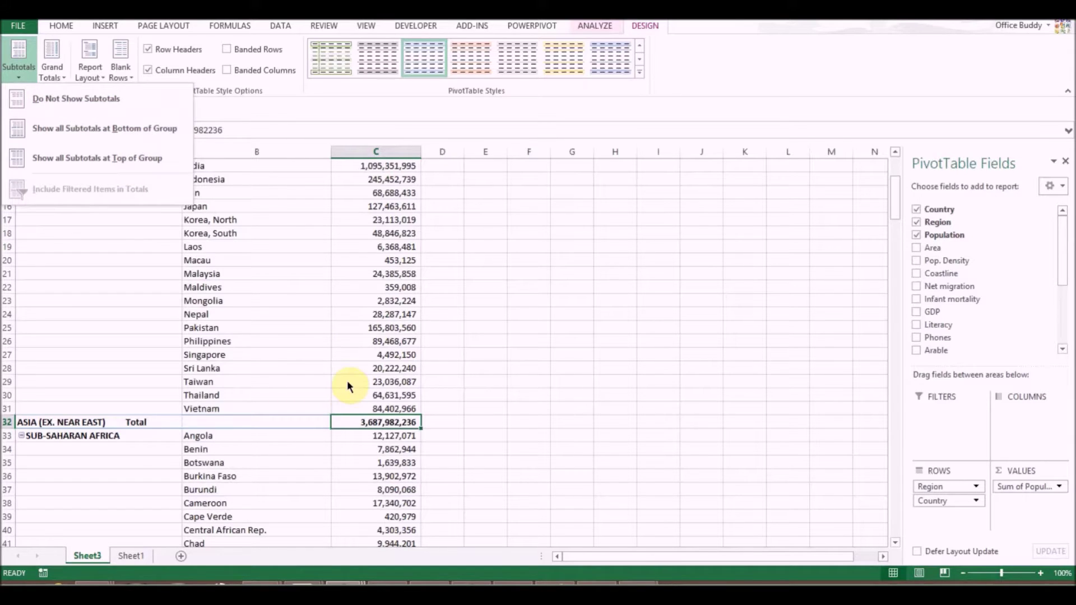
key(Escape)
scroll(336, 319, up, 4)
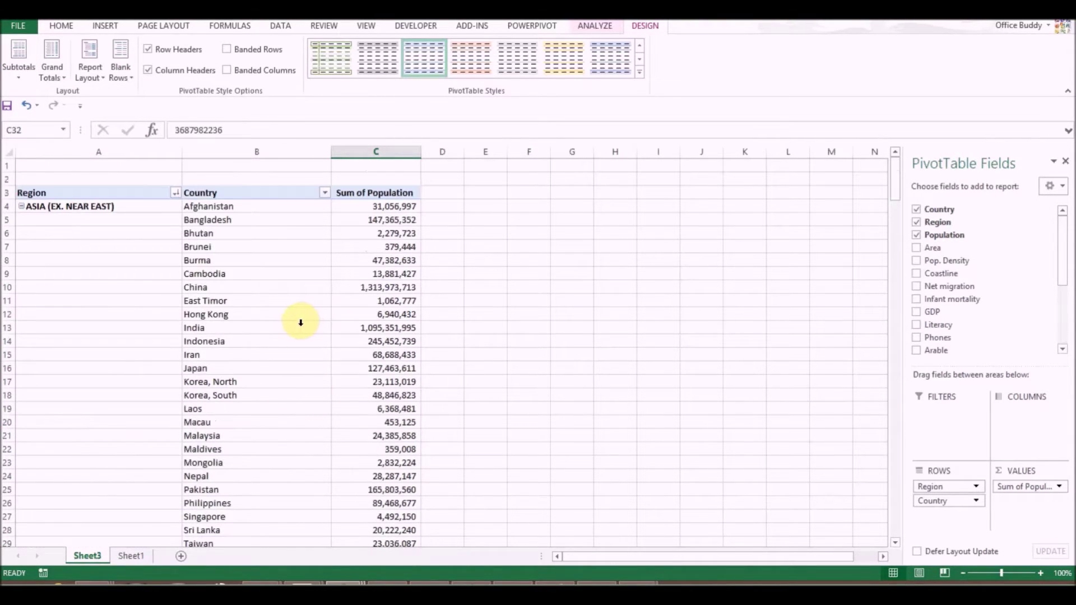
click(211, 259)
click(84, 211)
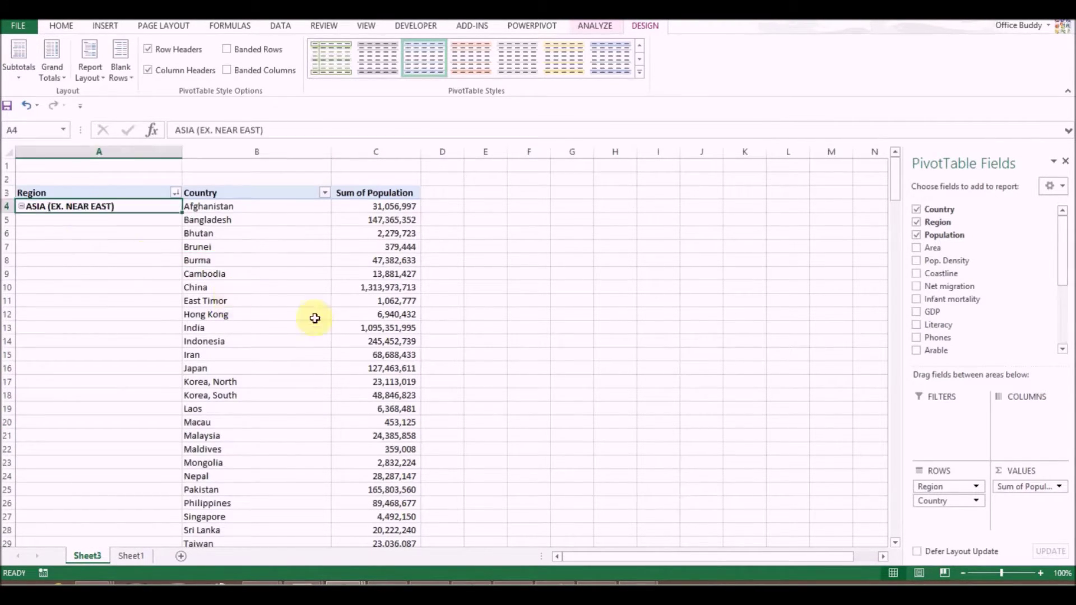
click(399, 207)
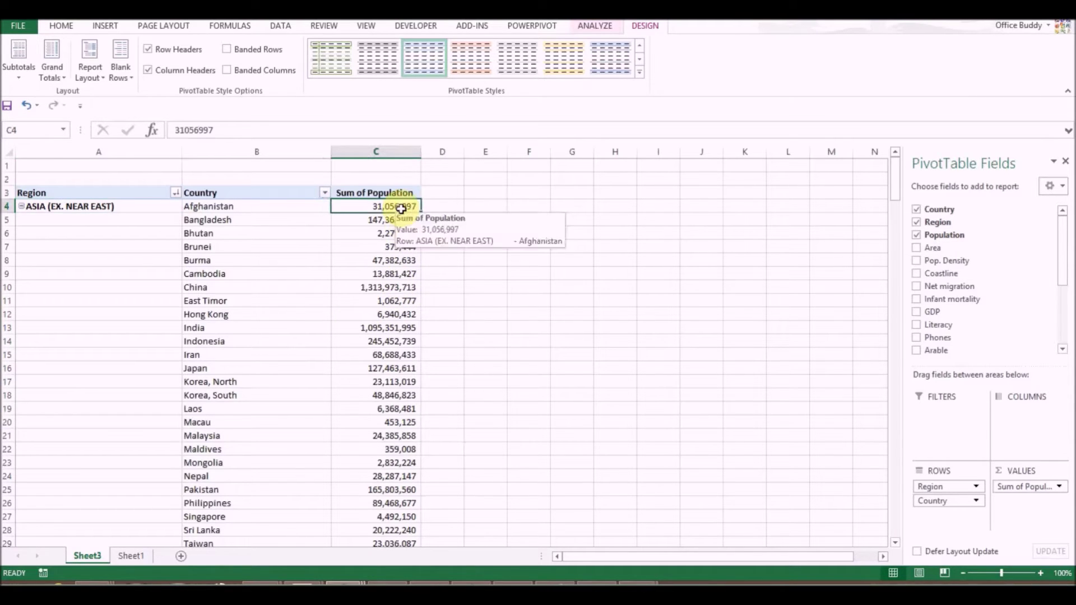
click(290, 26)
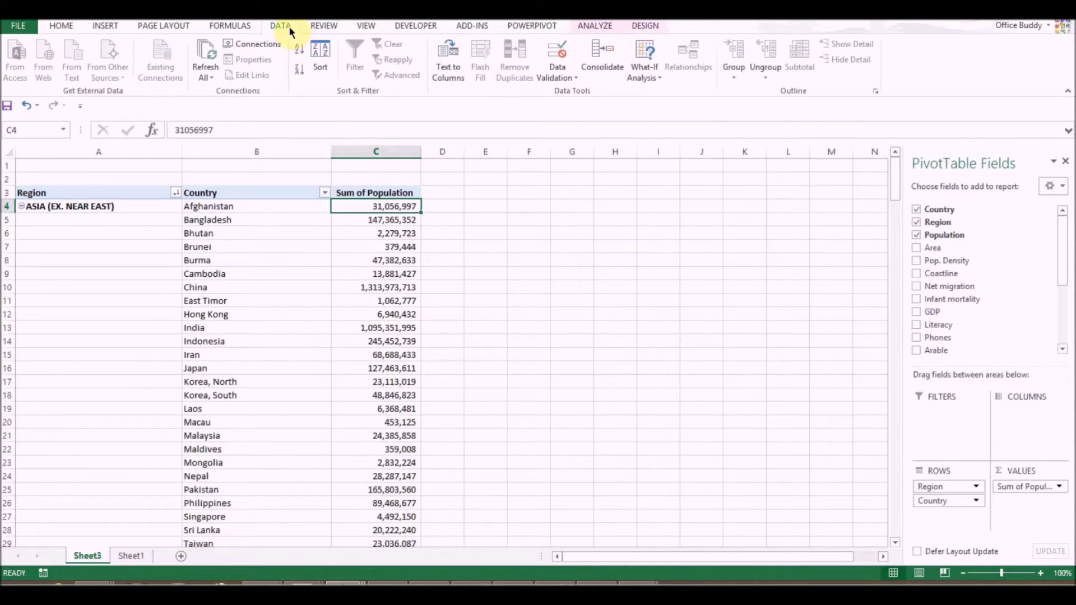
click(304, 70)
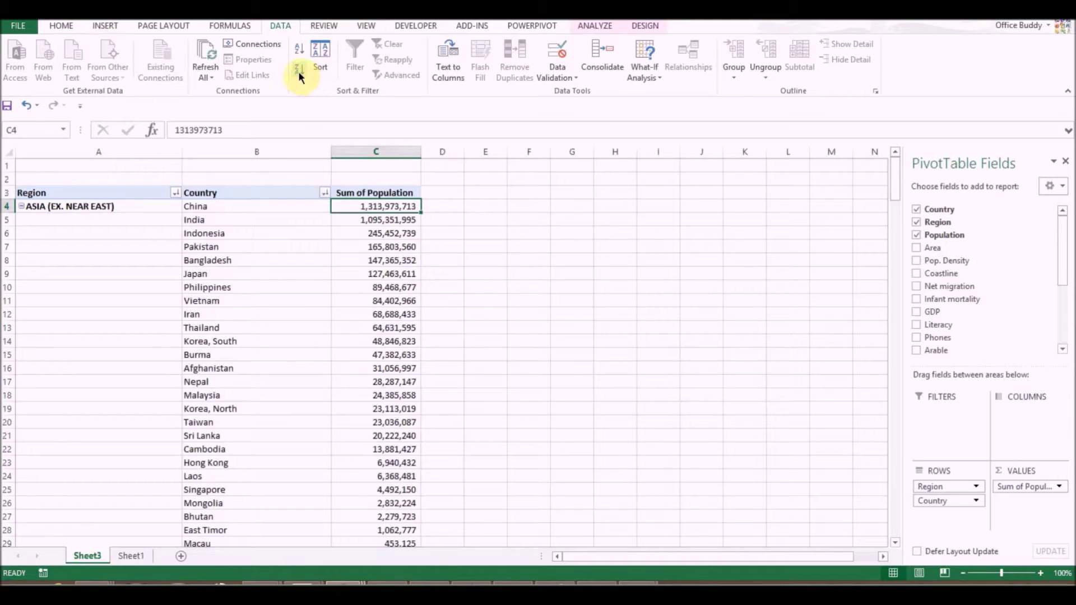
scroll(396, 270, down, 7)
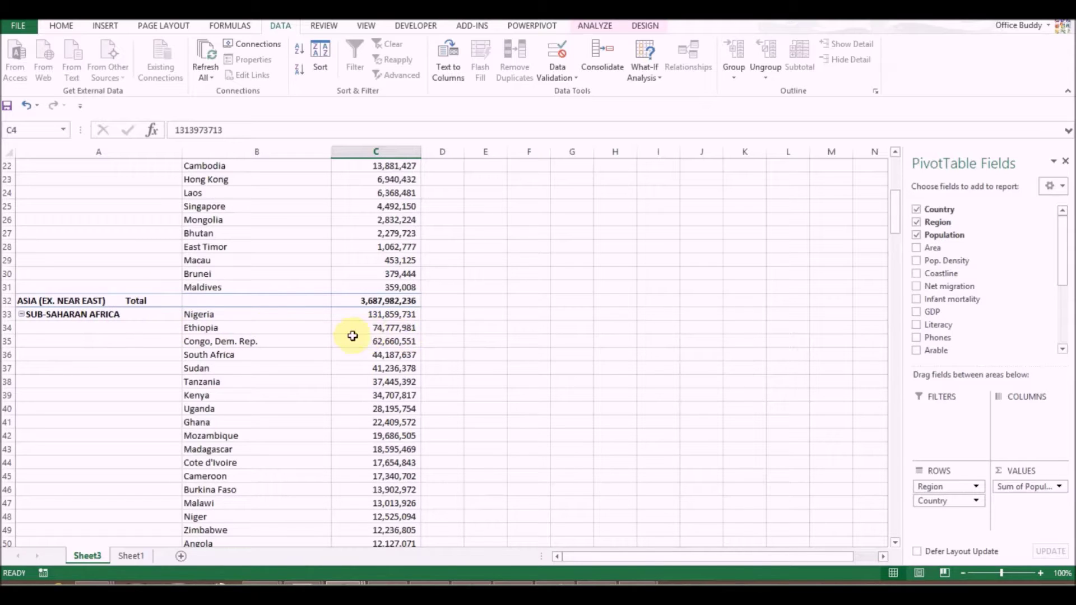
scroll(401, 328, down, 3)
scroll(400, 328, down, 20)
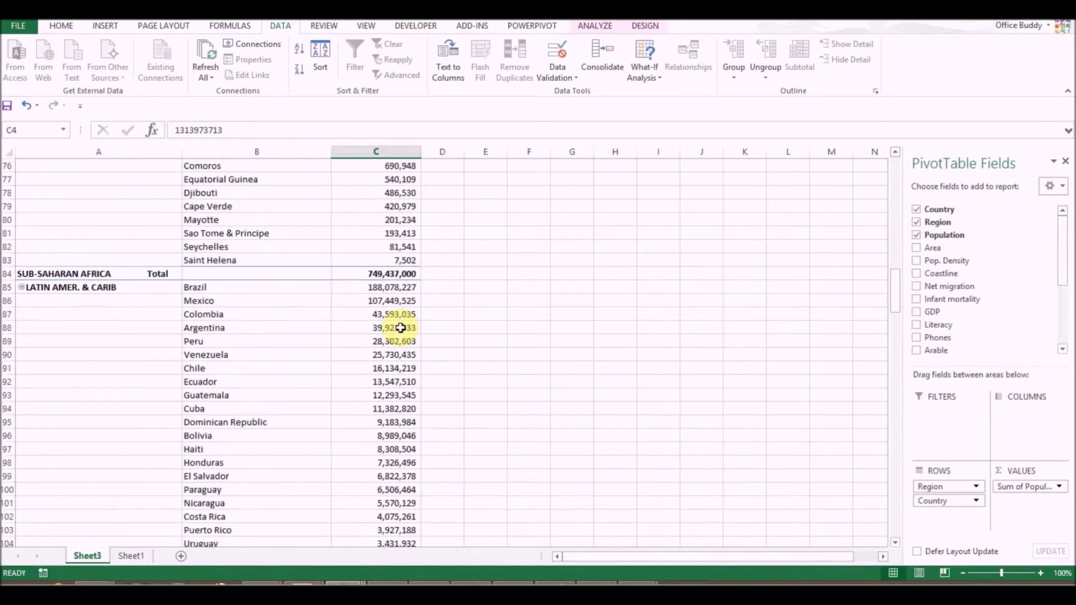
scroll(399, 328, down, 6)
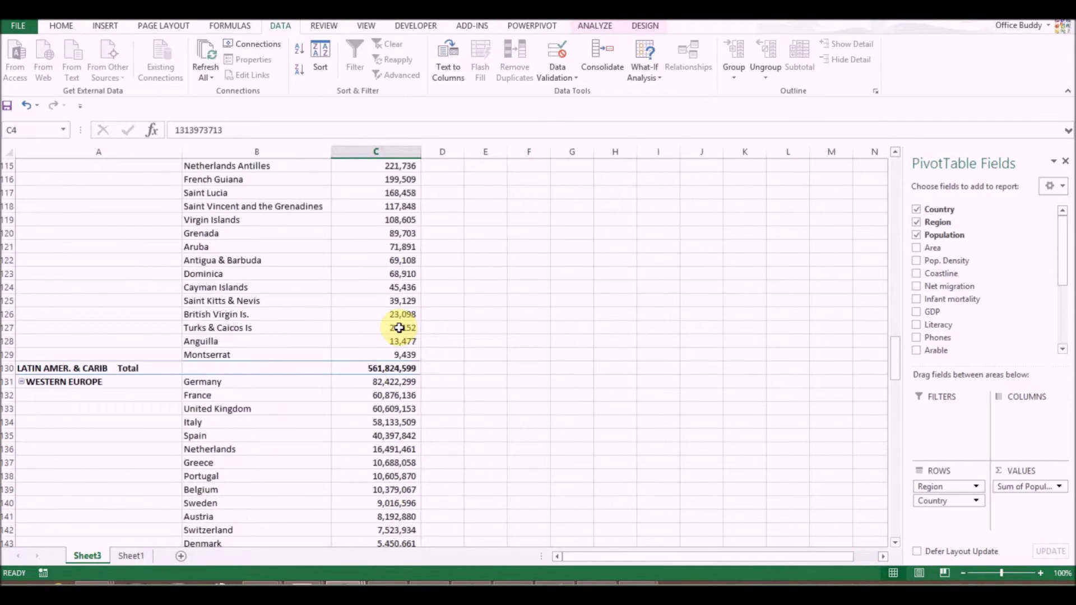
mouse_move(399, 328)
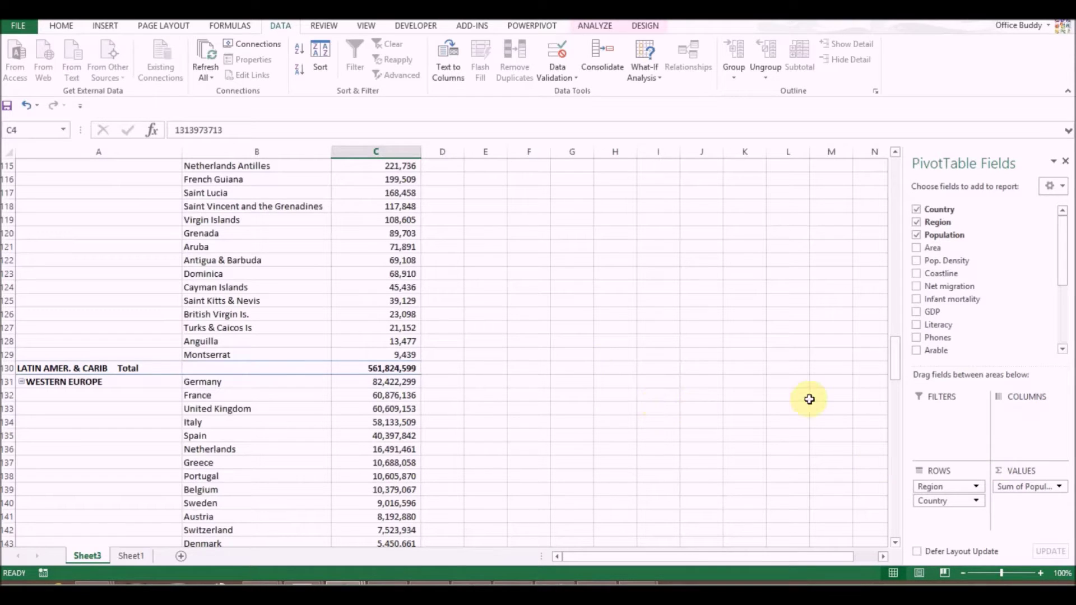
drag(895, 359, 914, 161)
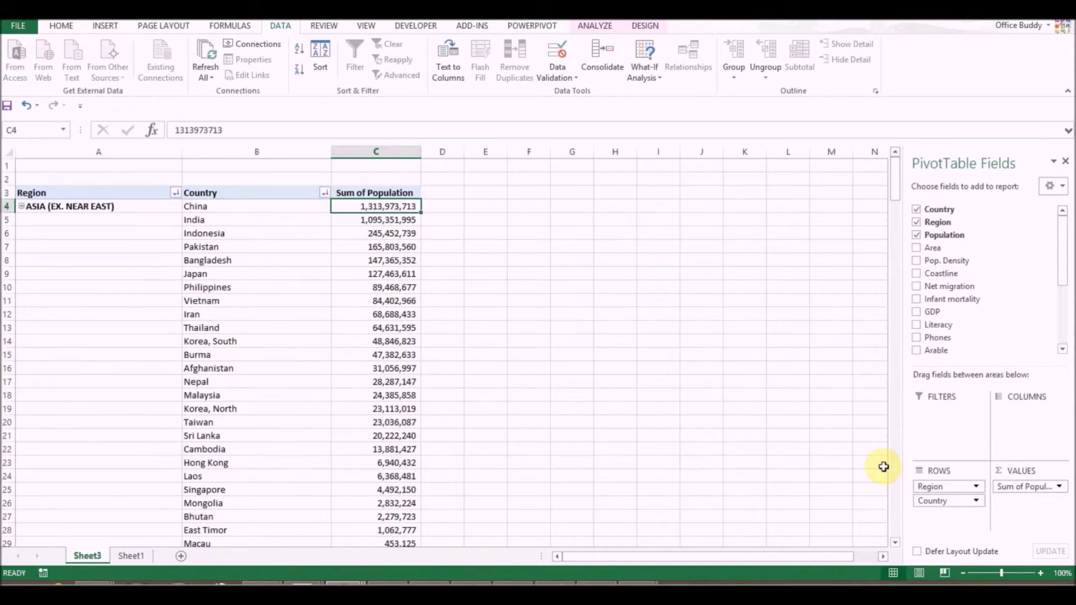
Move Region into the pivot columns and check China's and India's populations
drag(932, 490, 1019, 425)
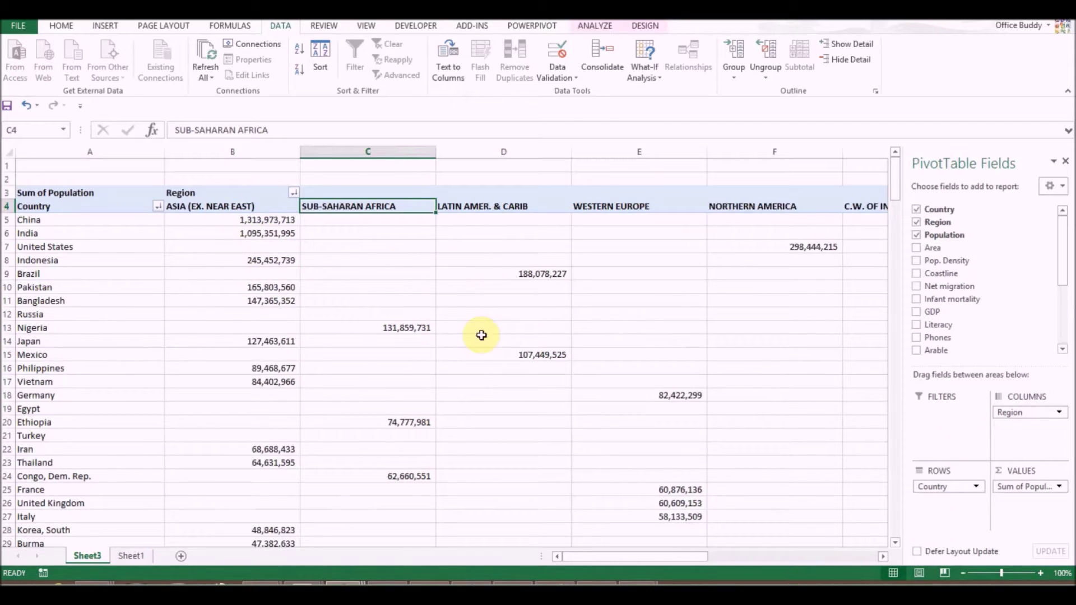
drag(572, 559, 762, 578)
click(730, 221)
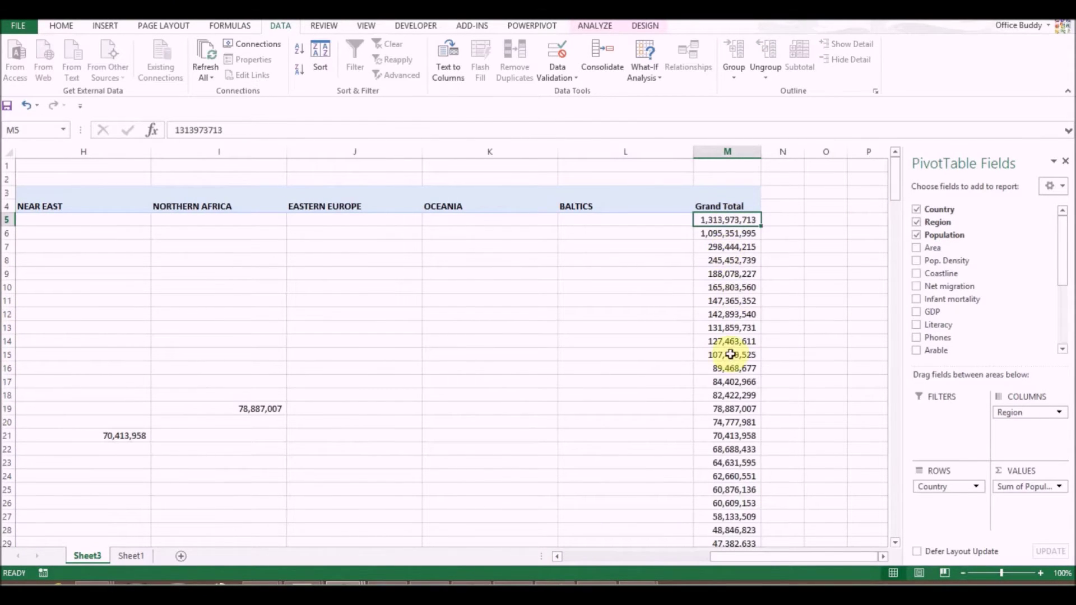
drag(737, 558, 547, 555)
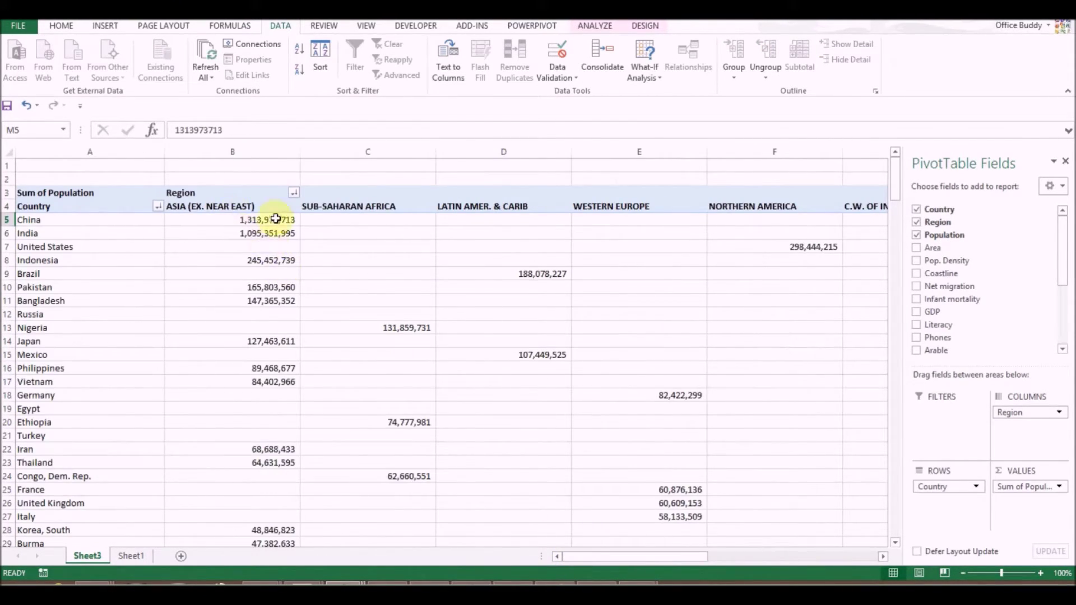
click(227, 231)
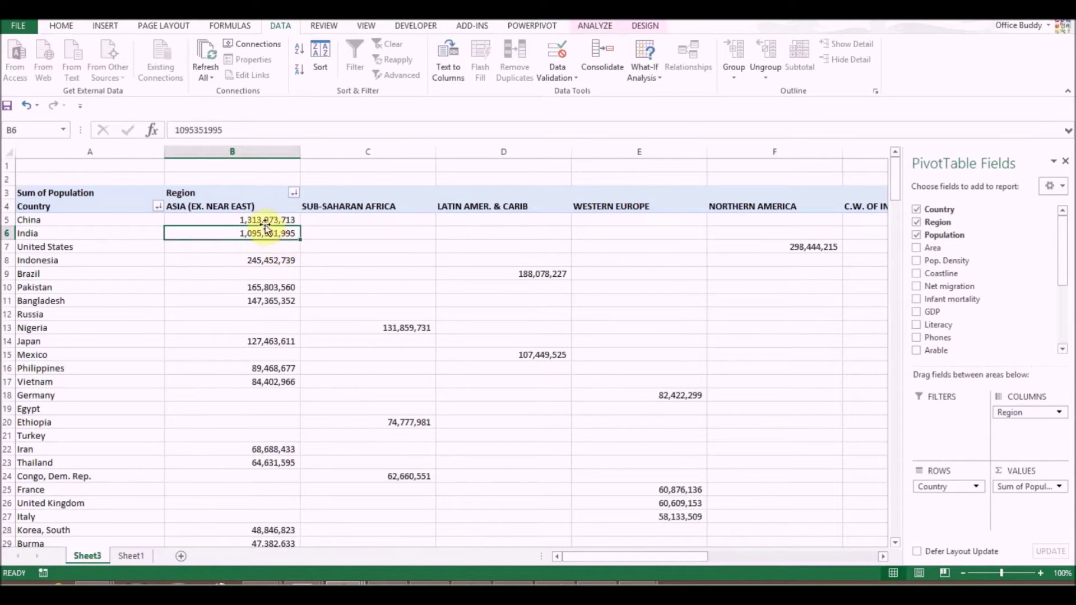
drag(263, 219, 272, 233)
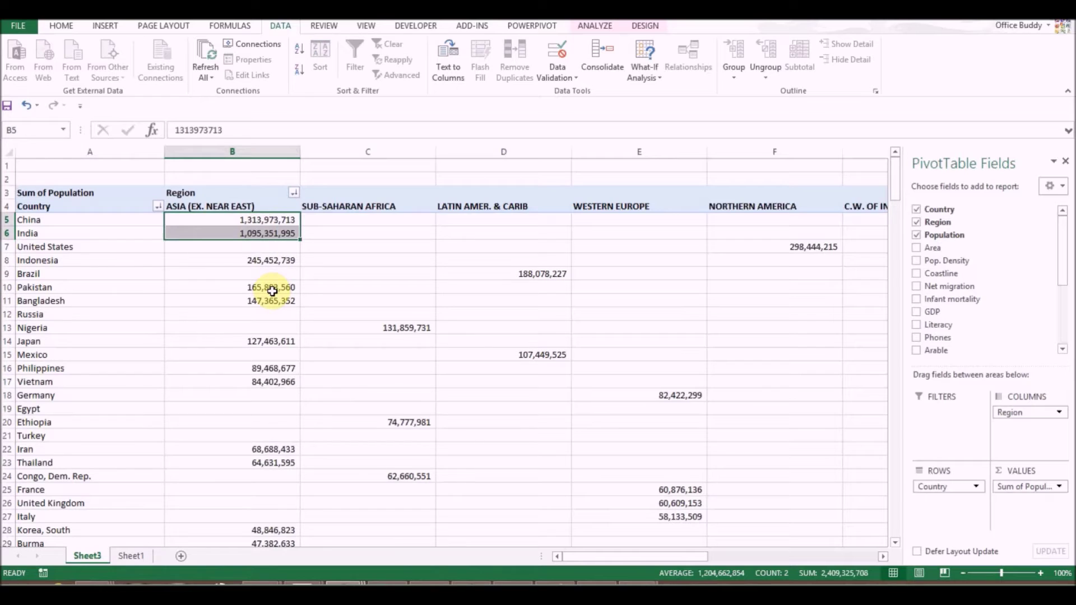
Check the United States, Indonesia and Brazil population values across the region columns
mouse_move(273, 289)
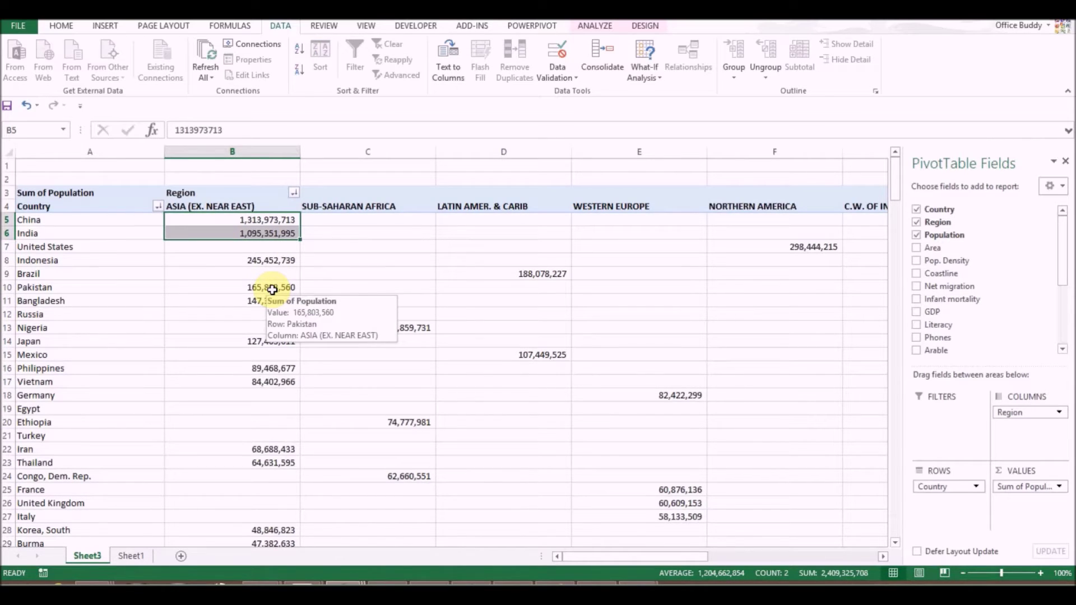
click(284, 249)
click(771, 247)
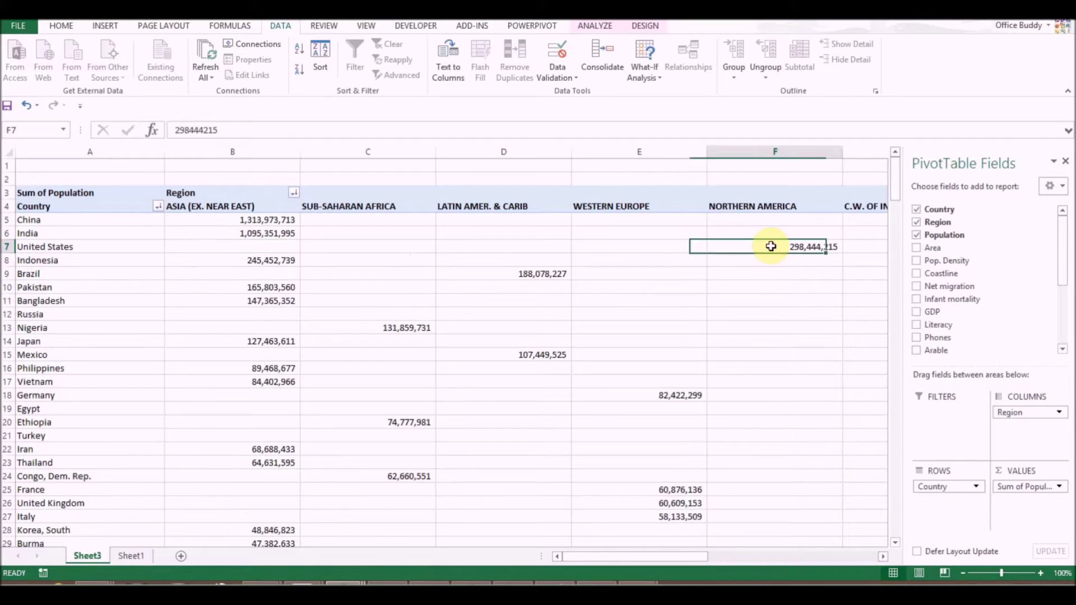
click(277, 260)
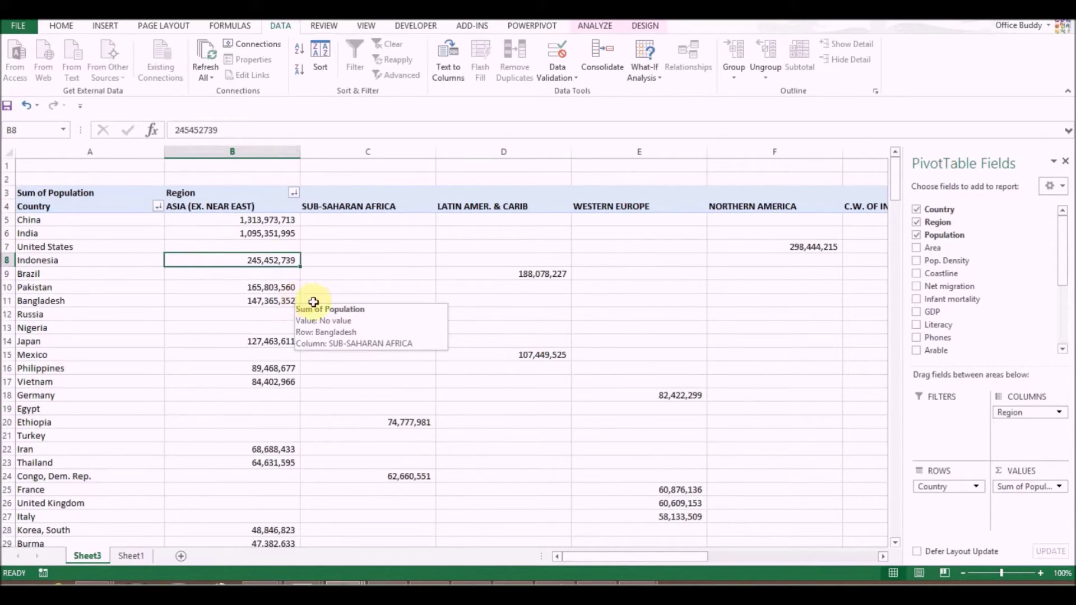
click(553, 274)
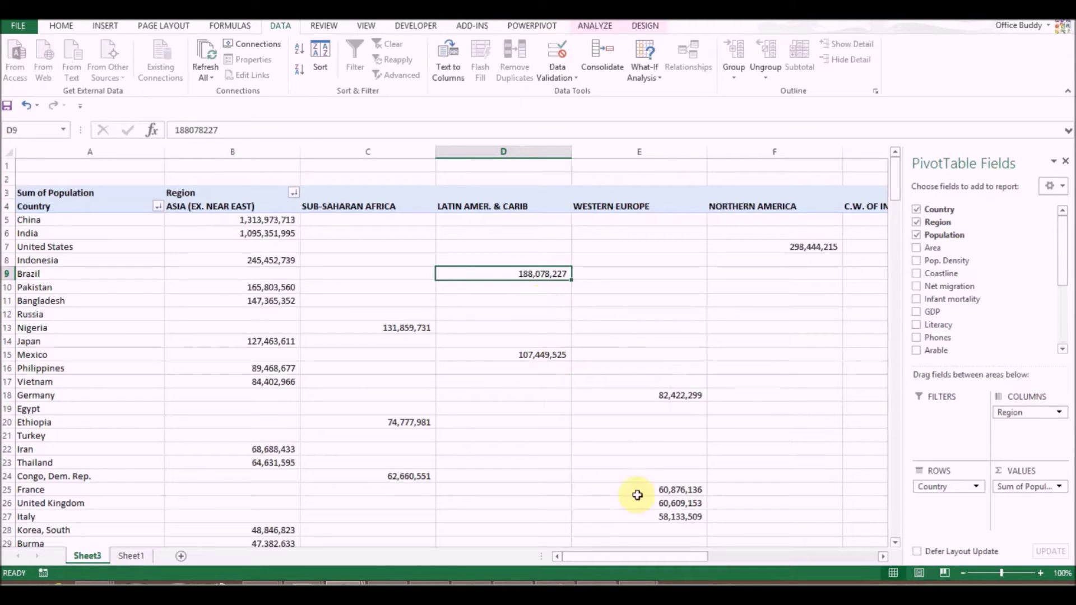
drag(685, 569, 569, 572)
click(936, 491)
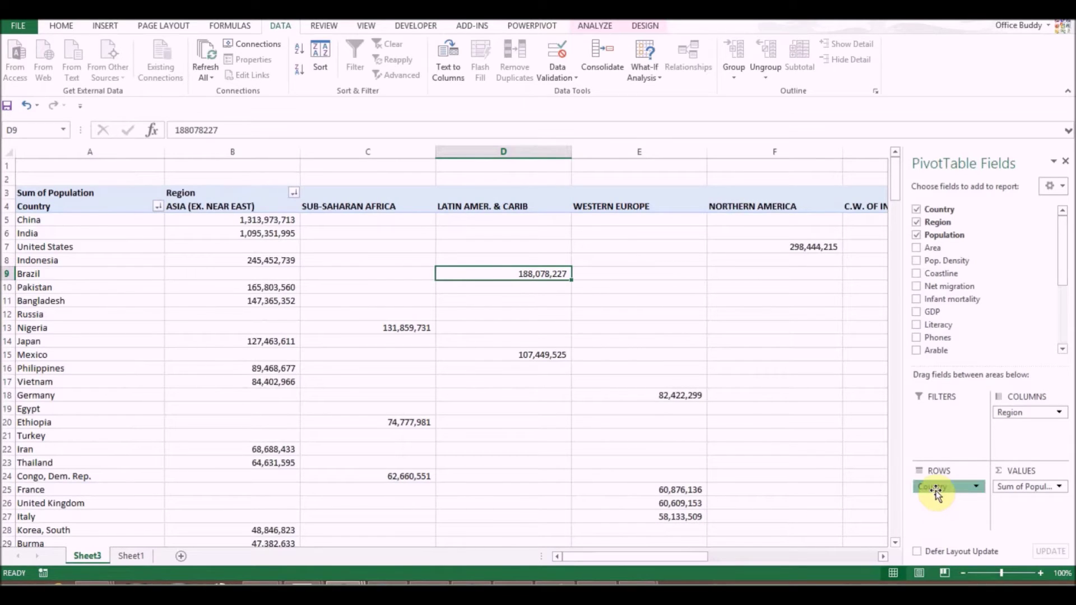
Drop Country from the pivot, move Region back to rows, and view the Sheet1 source data
drag(939, 491, 984, 359)
drag(1004, 413, 944, 503)
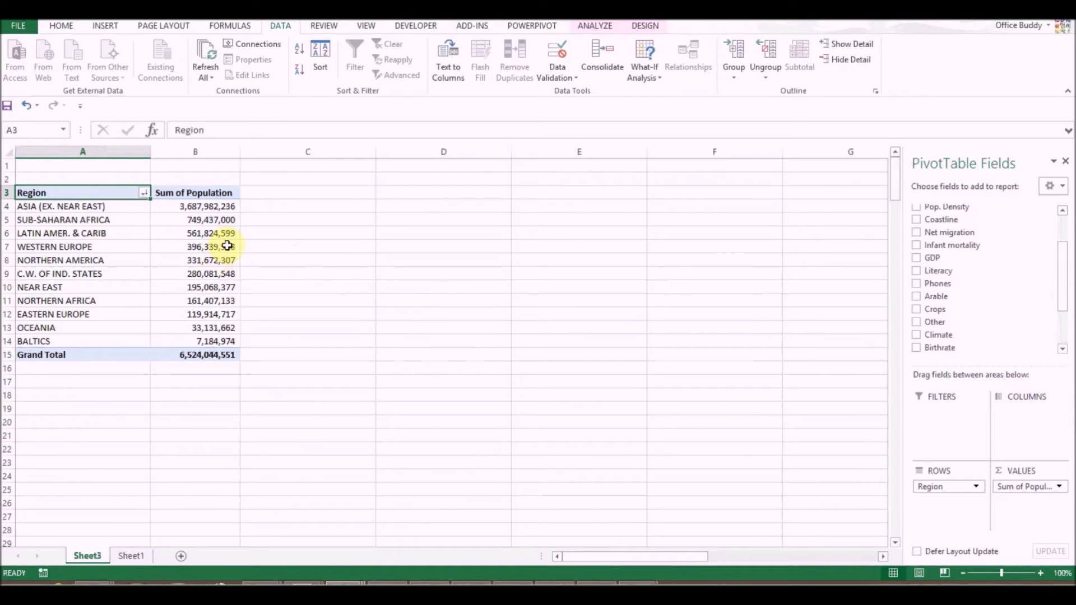
mouse_move(223, 247)
click(132, 556)
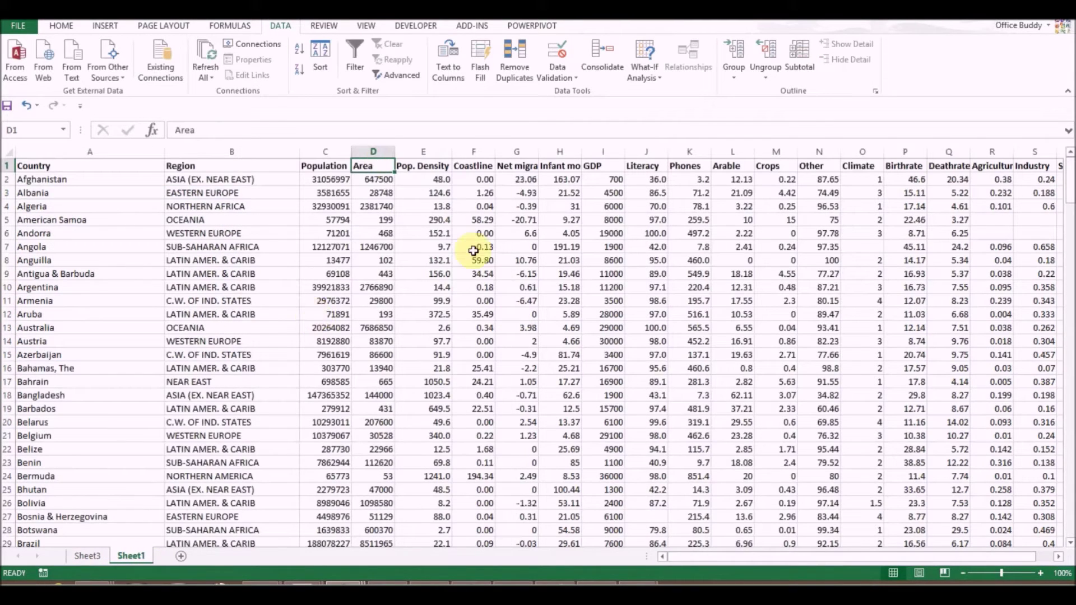
Back on the Sheet3 pivot, select the NEAR EAST population total in B10
click(99, 558)
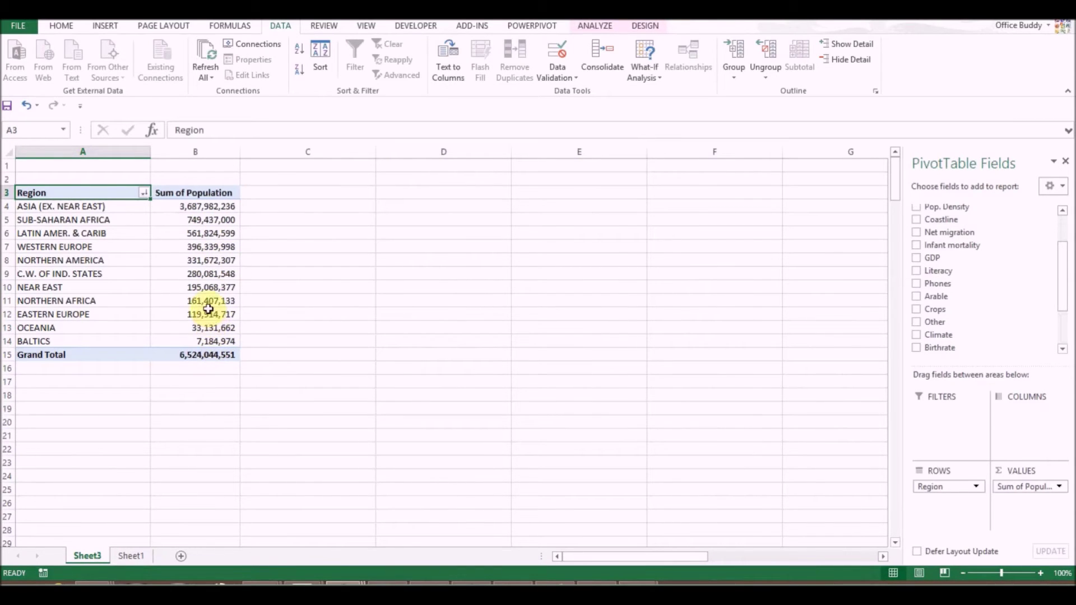
click(111, 287)
click(186, 288)
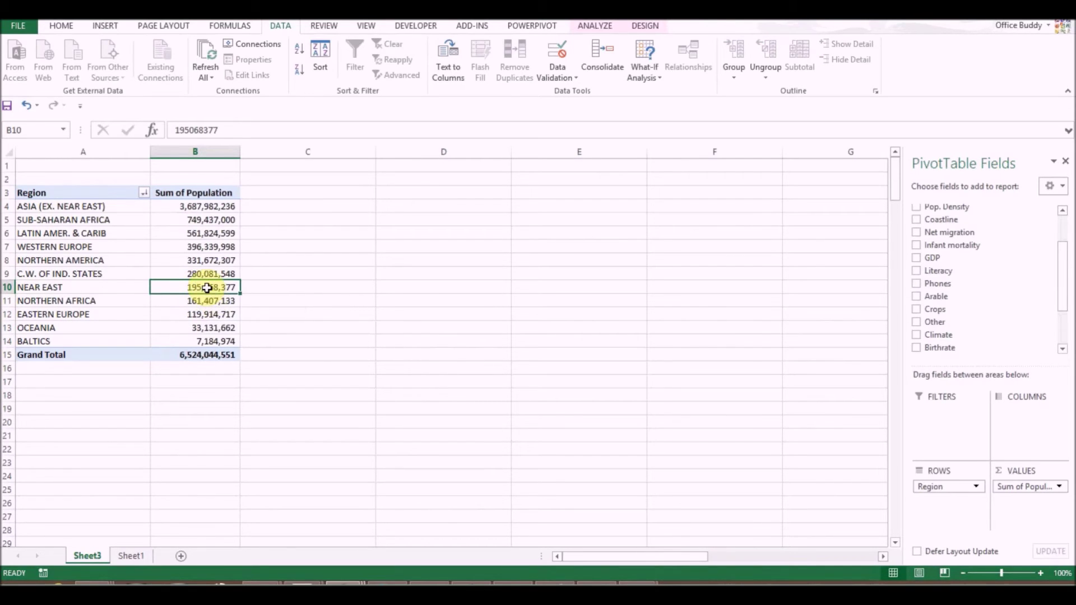
Drill into the NEAR EAST total to create Sheet4, and autofit its Region and Country columns
double_click(207, 287)
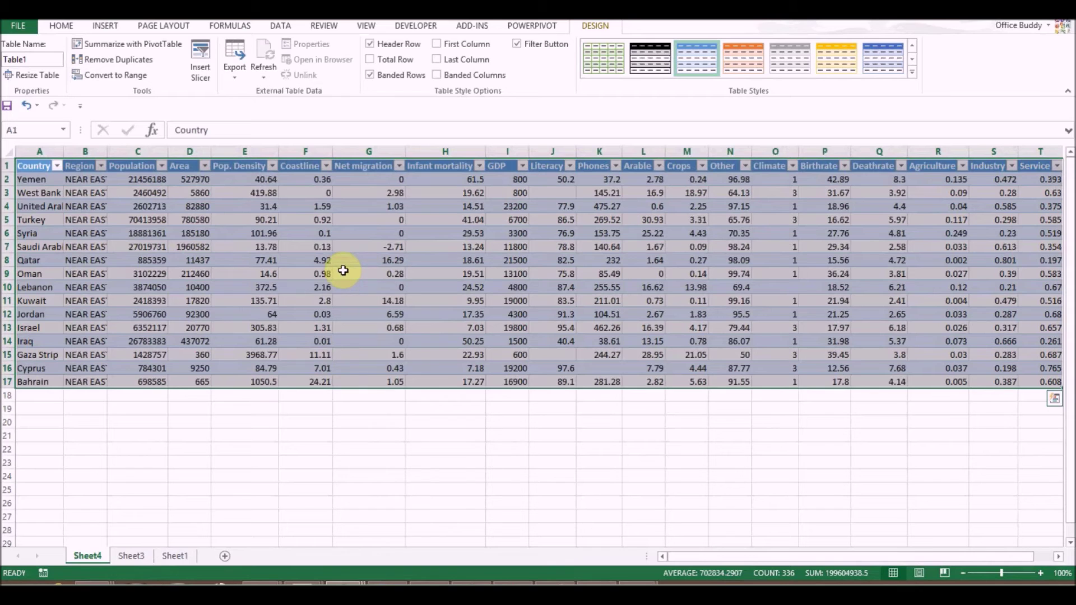
drag(108, 151, 108, 151)
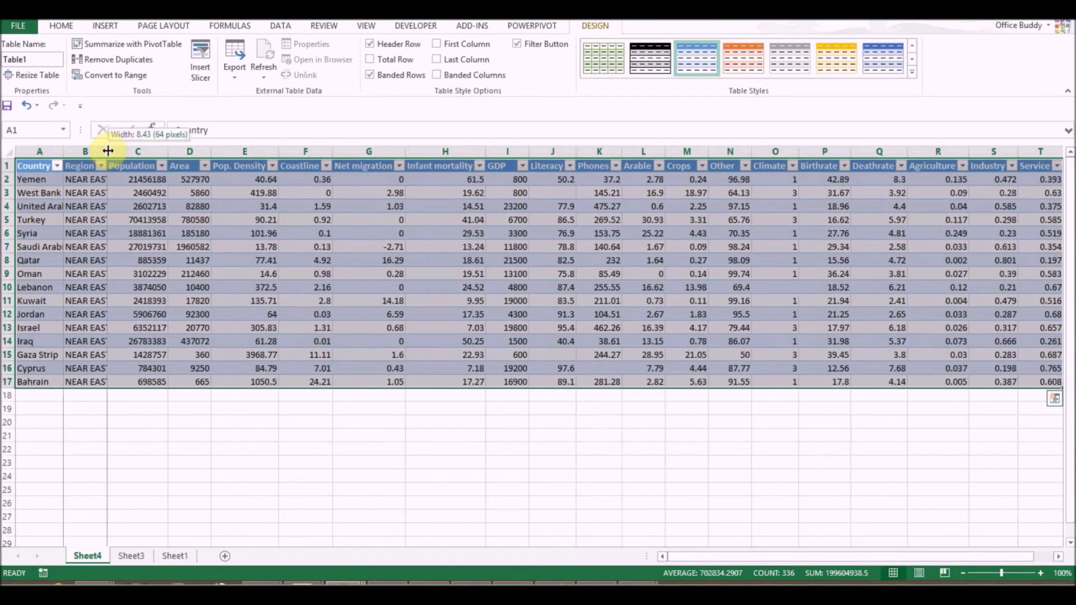
double_click(108, 150)
double_click(65, 150)
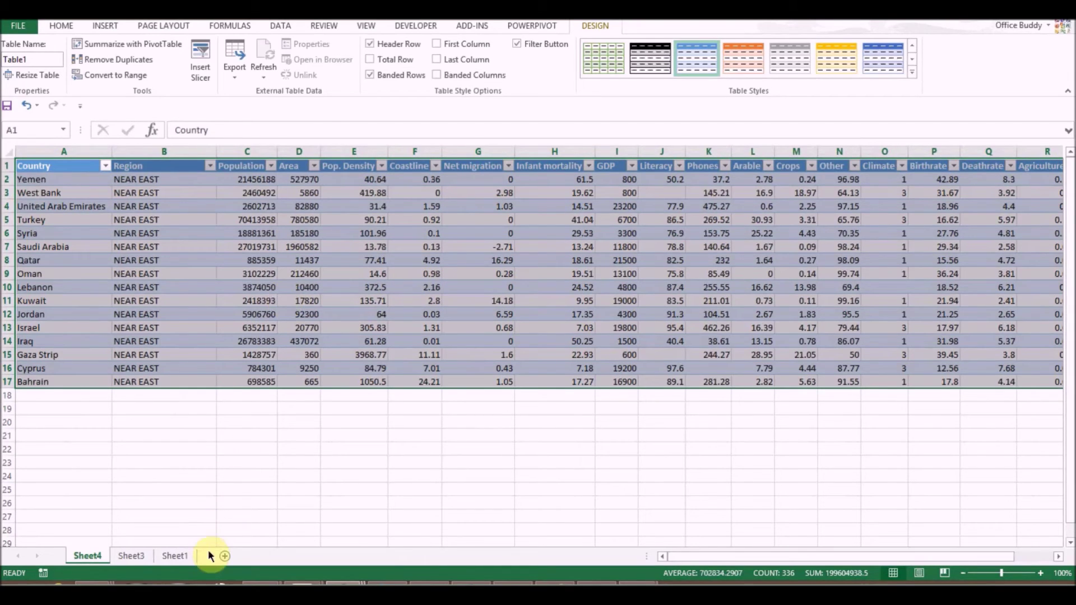
Compare with Sheet1, then select the Near East country names and population values on Sheet4
click(178, 558)
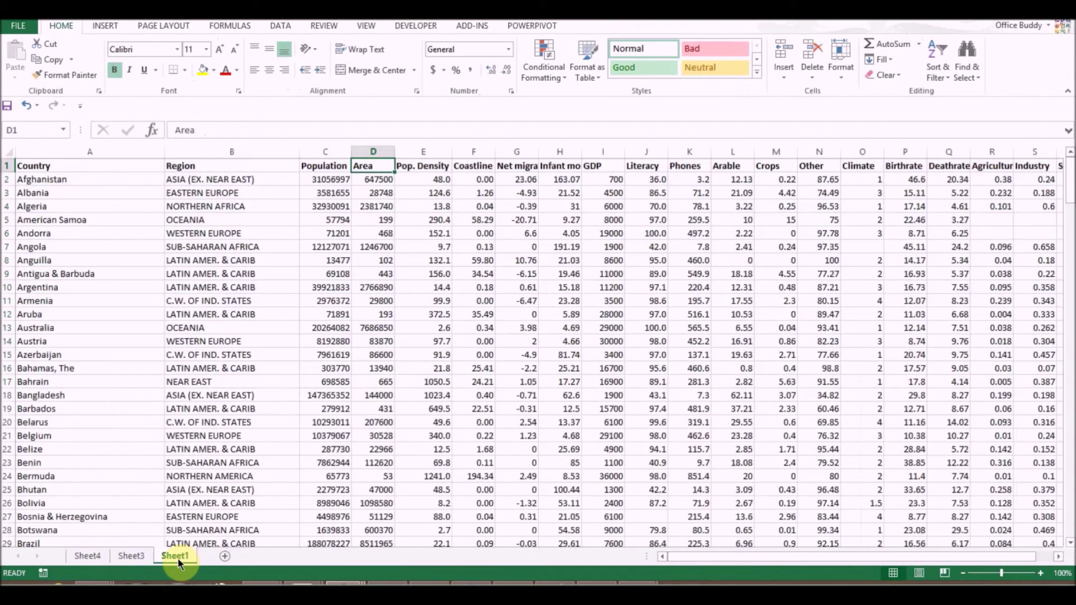
click(87, 557)
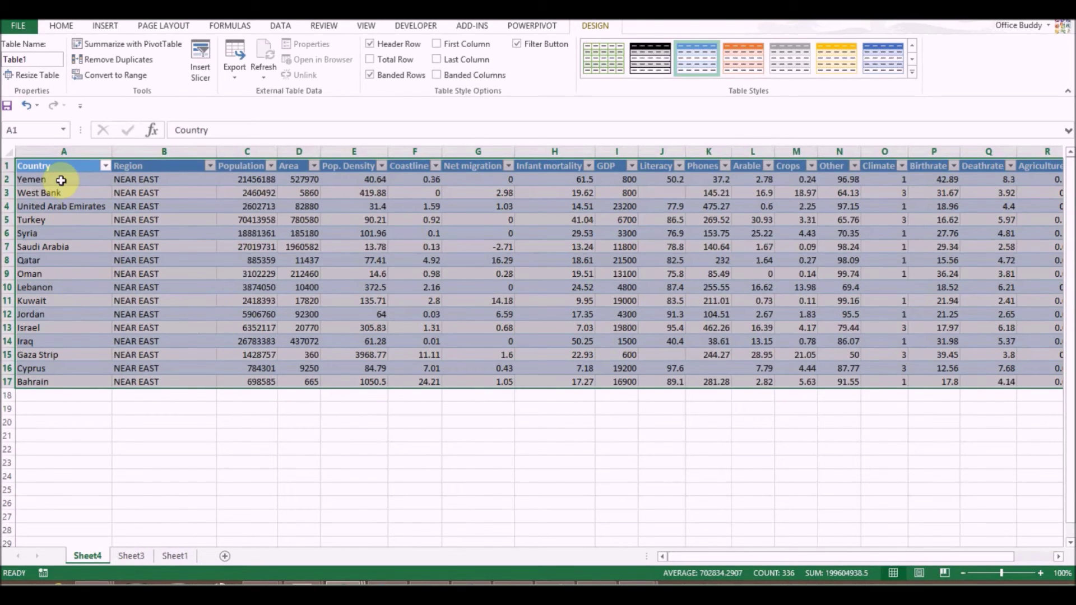
drag(61, 180, 84, 382)
drag(246, 166, 261, 366)
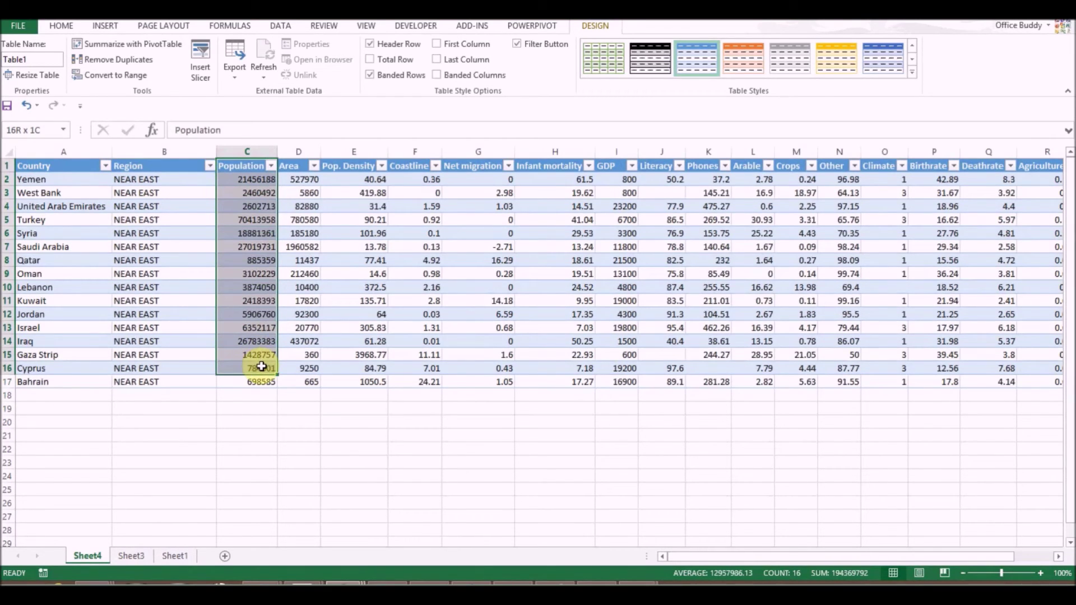
drag(305, 219, 377, 305)
click(432, 291)
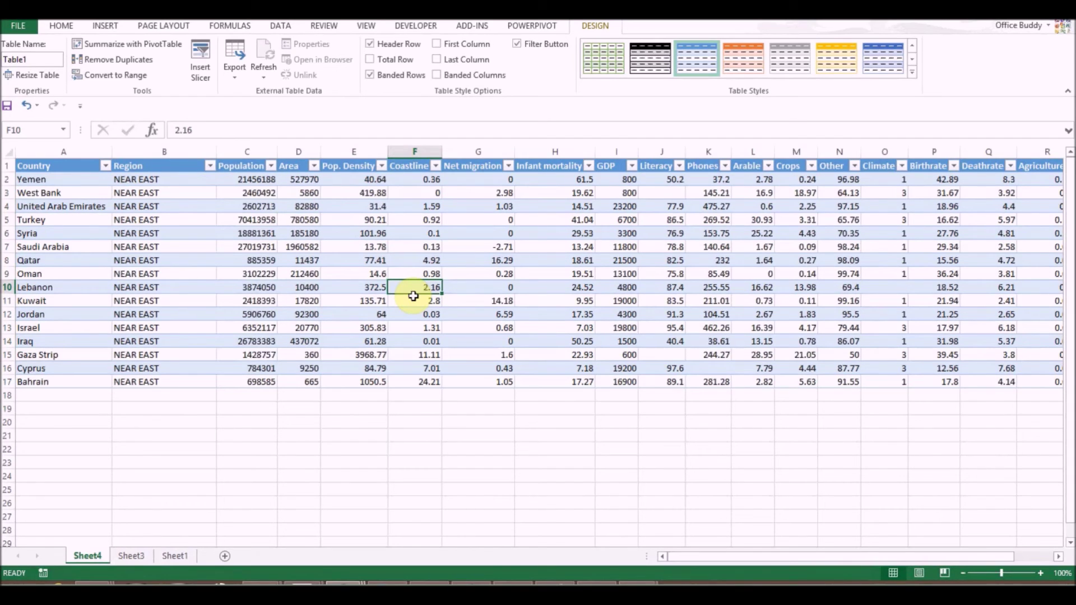
Return to the region pivot table on Sheet3
click(131, 556)
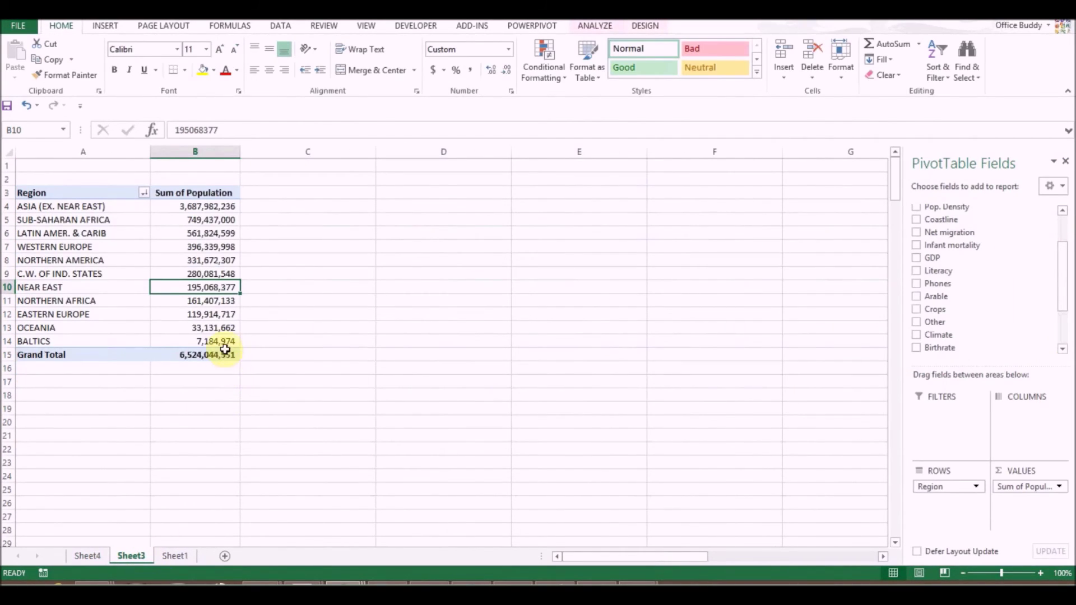
mouse_move(234, 327)
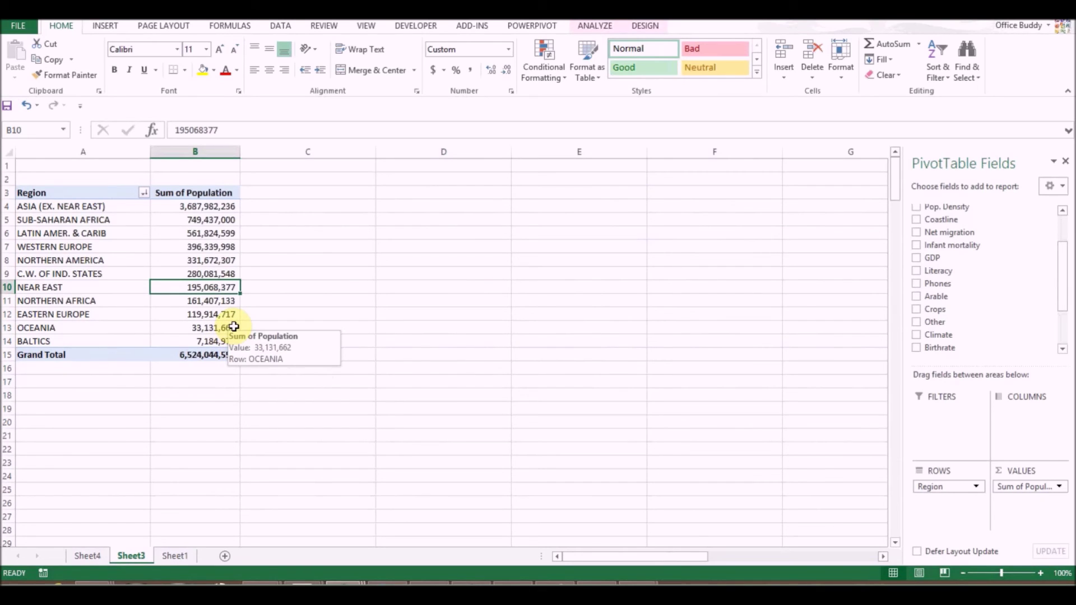
mouse_move(211, 302)
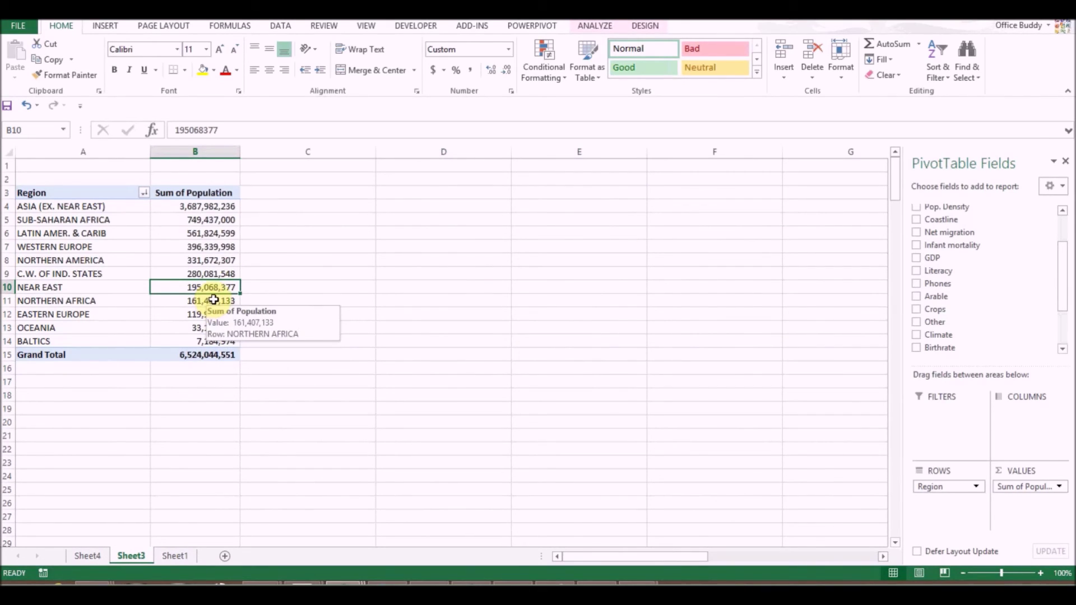